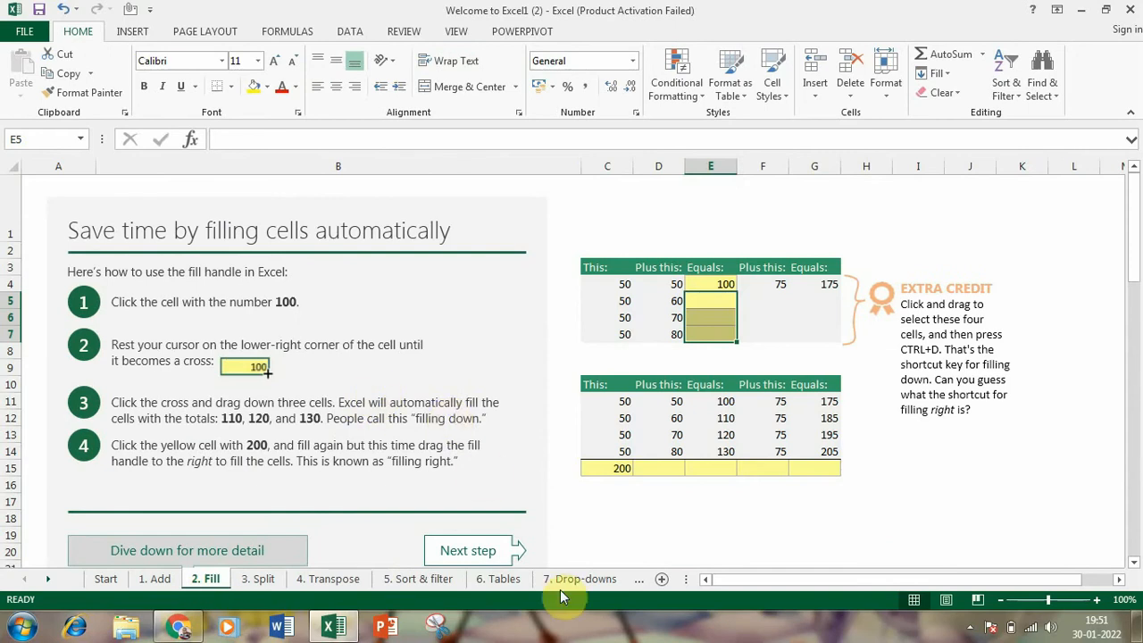
- Go to the Start sheet and launch the tour to reach the first lesson on adding numbers
click(153, 577)
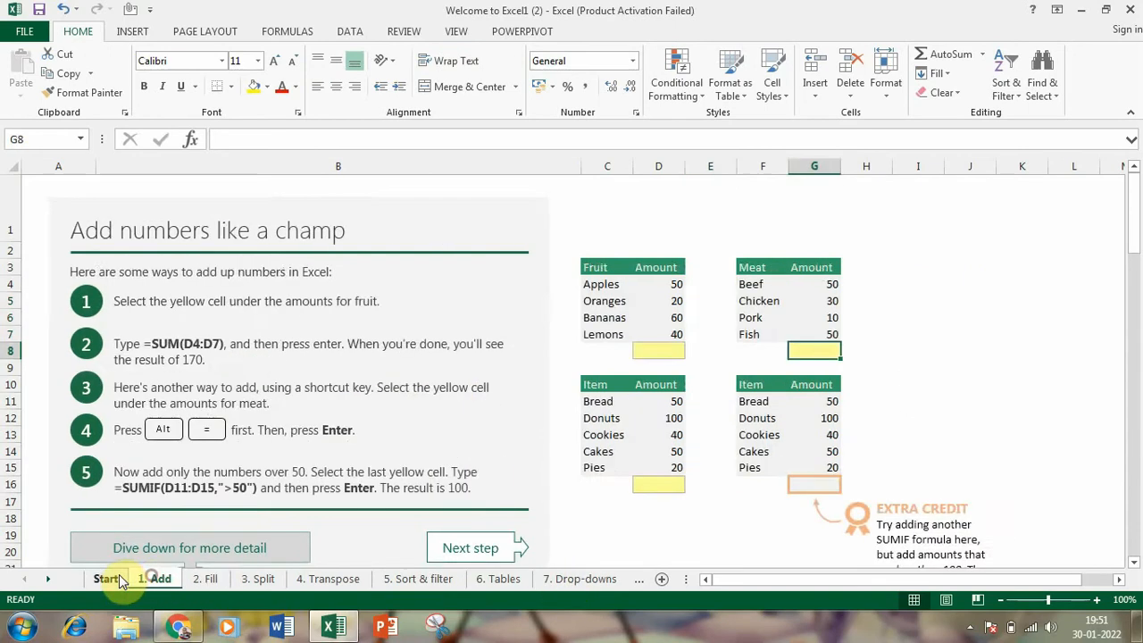
click(112, 578)
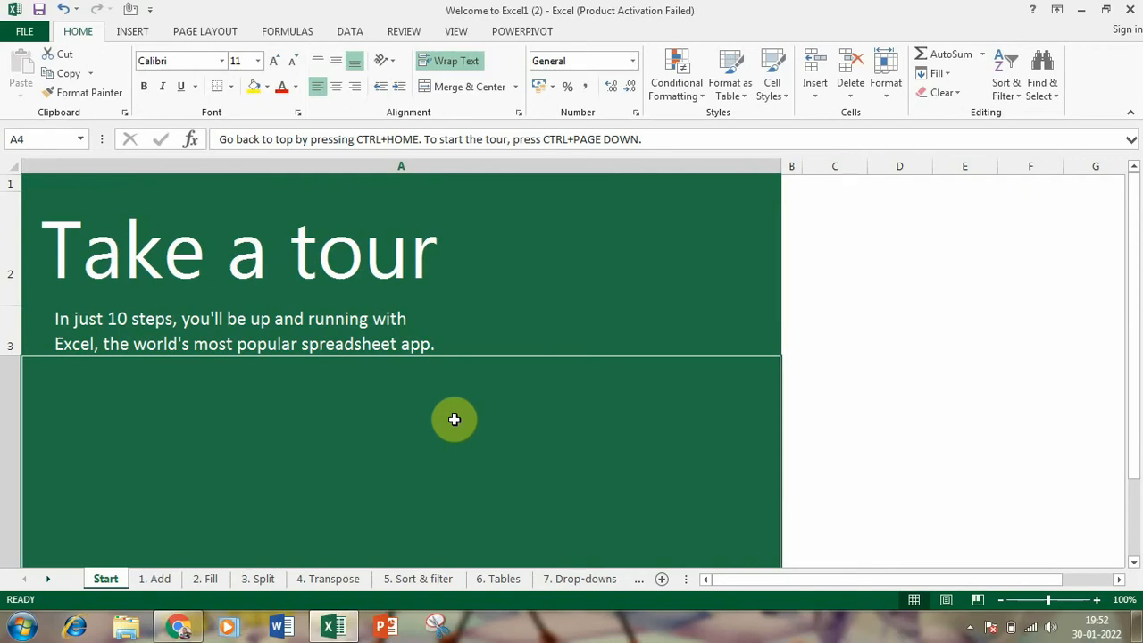
scroll(457, 384, down, 2)
scroll(456, 384, up, 2)
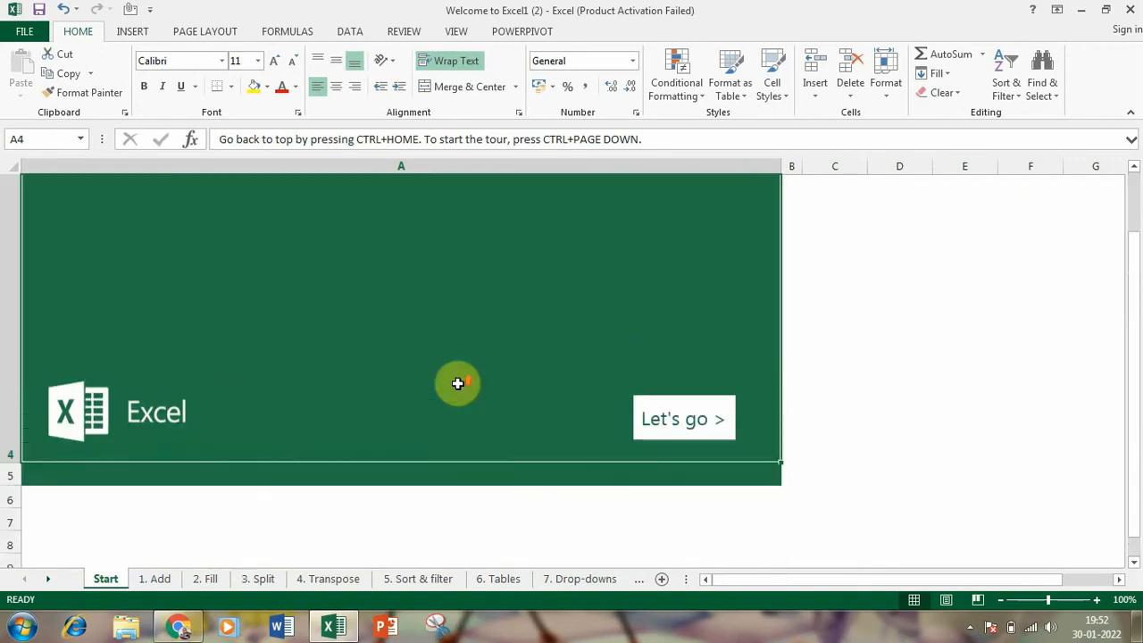
click(667, 435)
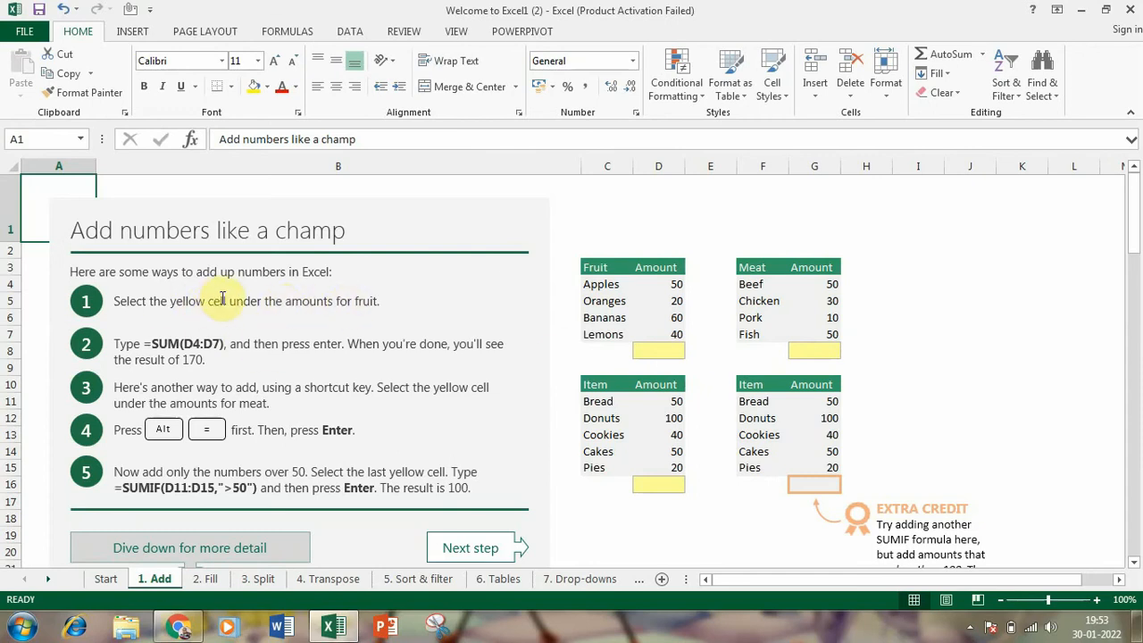
- Total the fruit amounts in cell D8 with the formula =SUM(D4:D7)
click(644, 348)
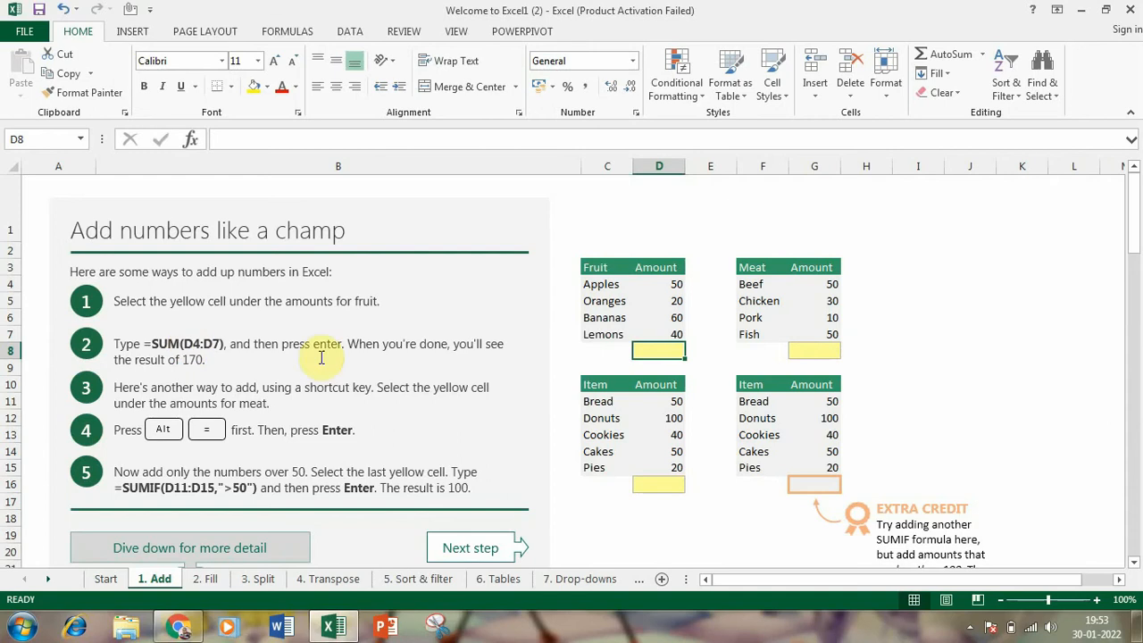
click(664, 284)
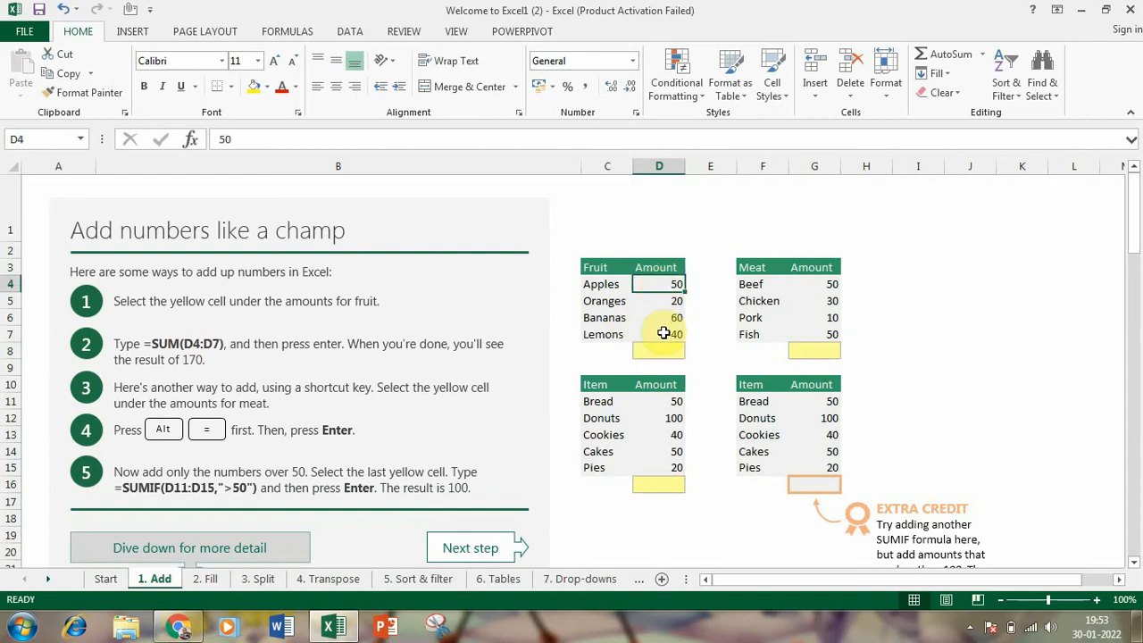
click(663, 333)
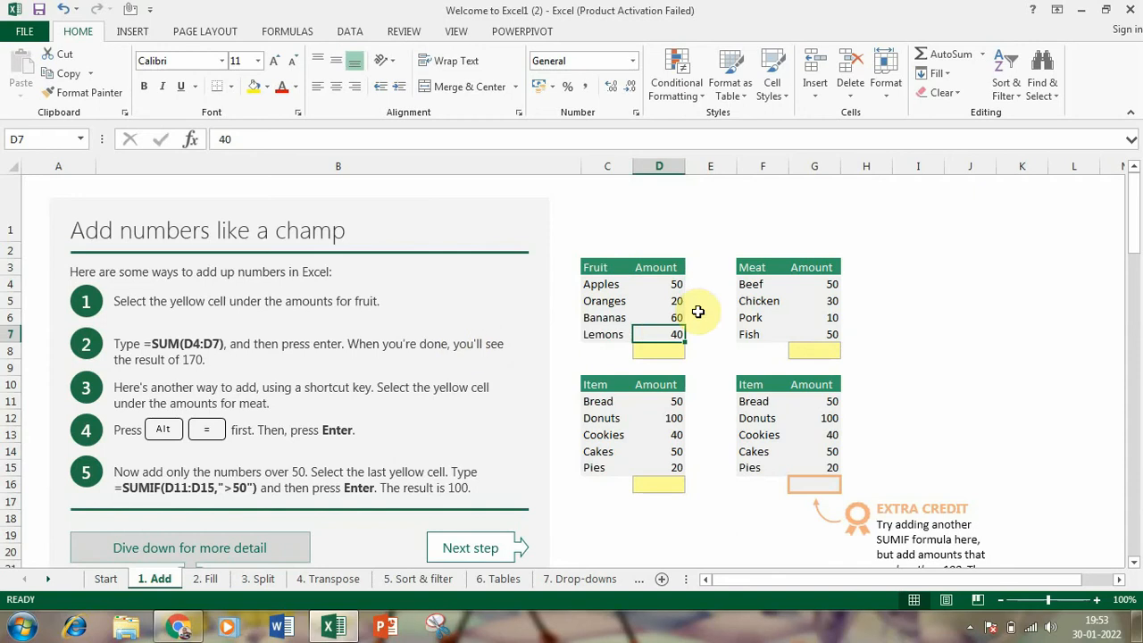
drag(674, 284, 665, 332)
click(669, 284)
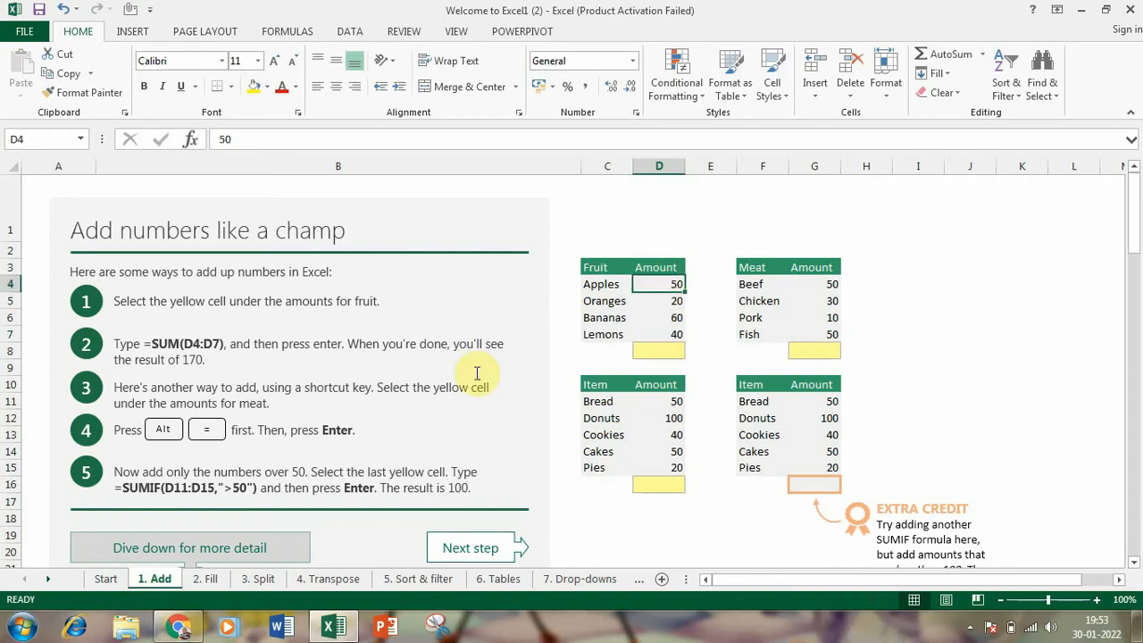
click(671, 349)
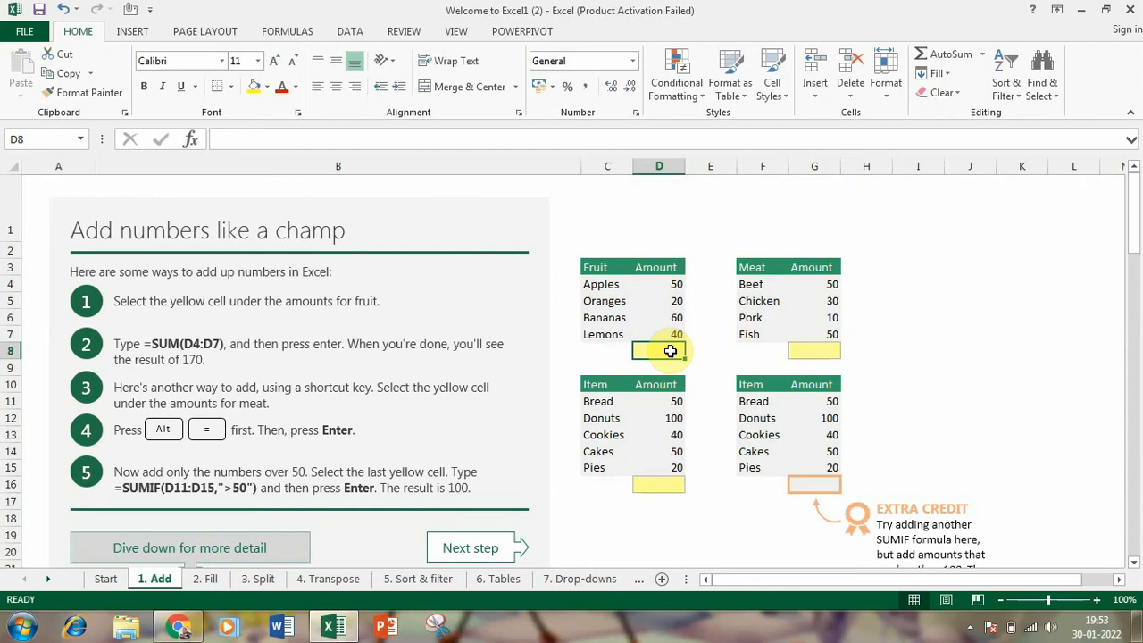
text(=sum)
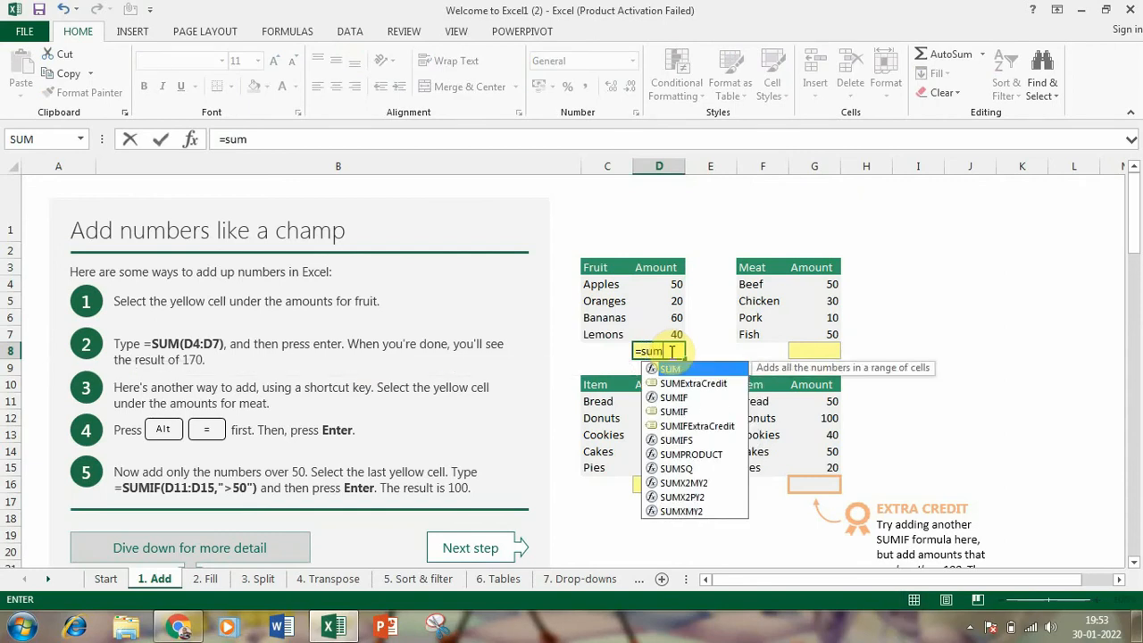
text(()
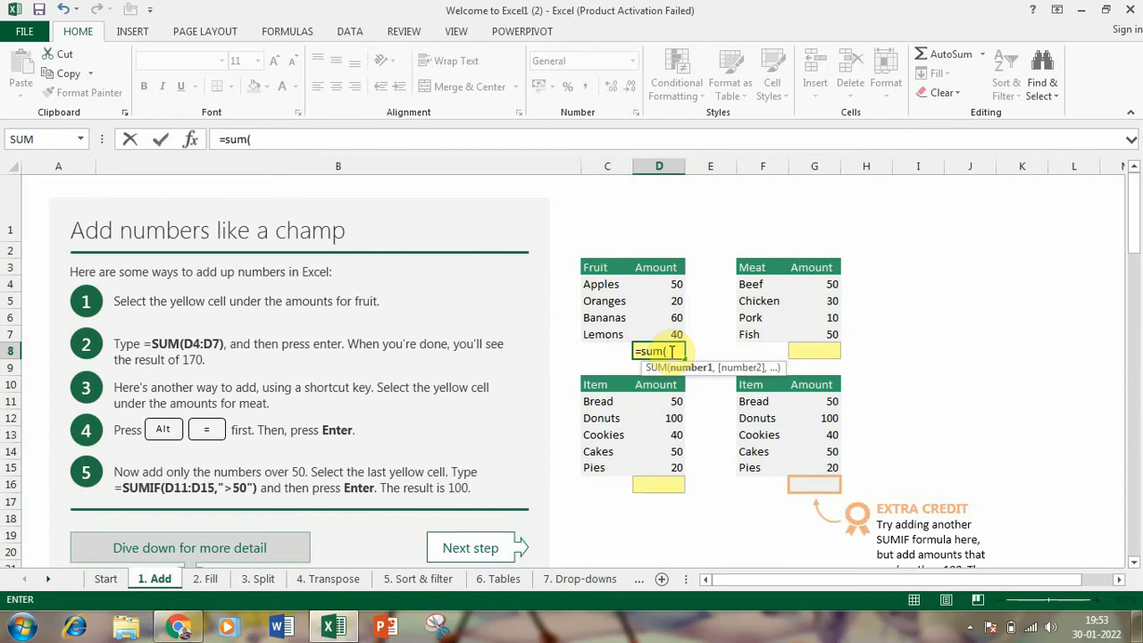
click(668, 281)
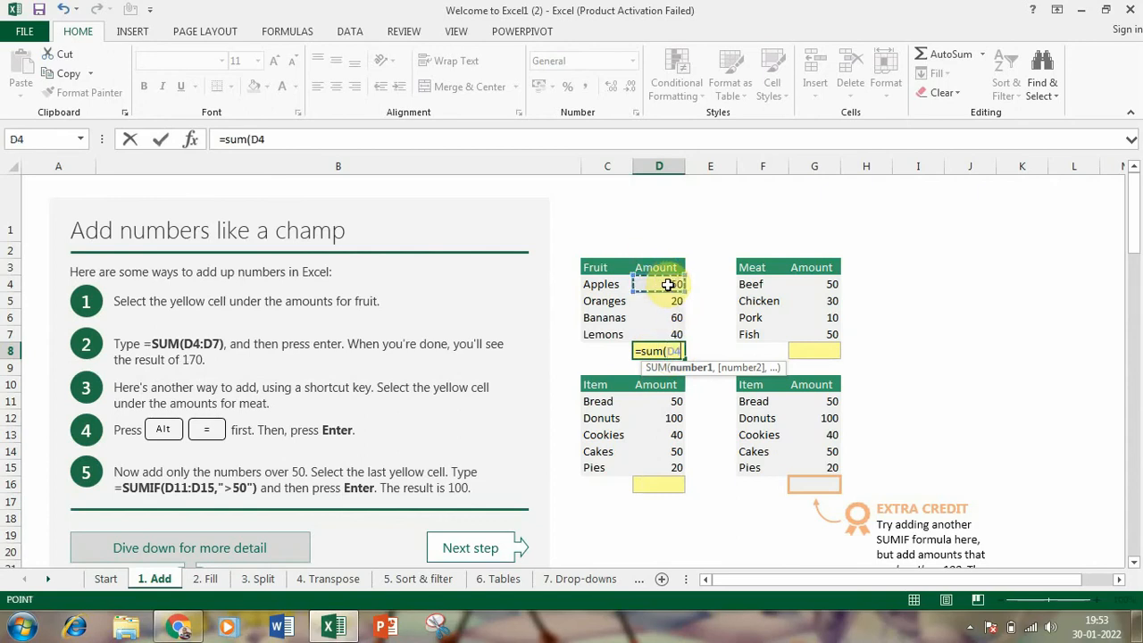
drag(668, 284, 660, 335)
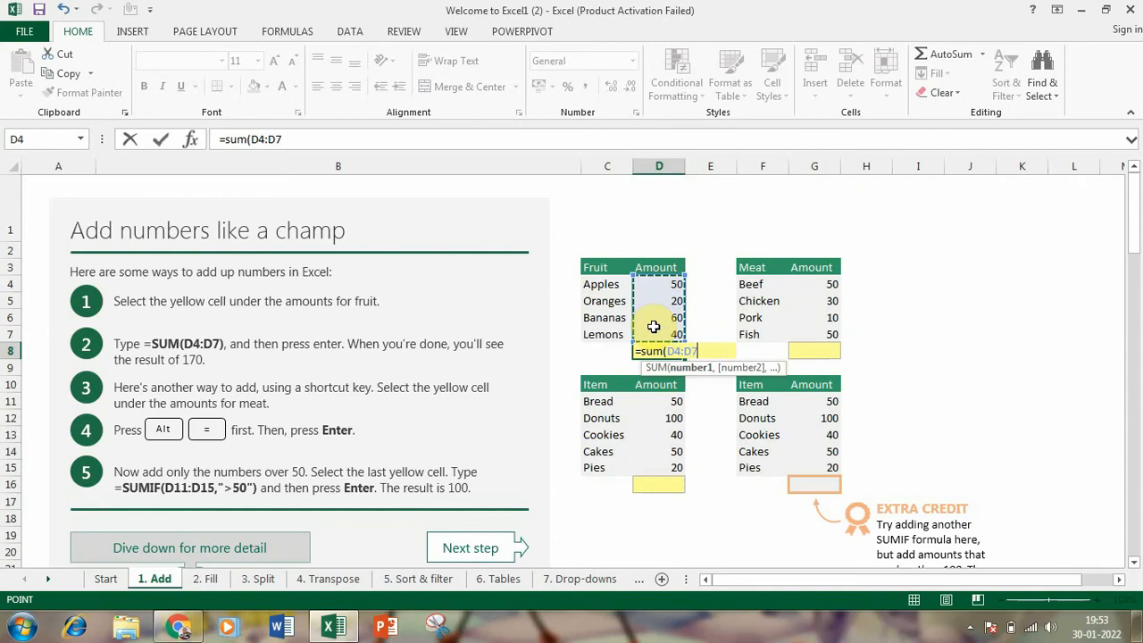
text())
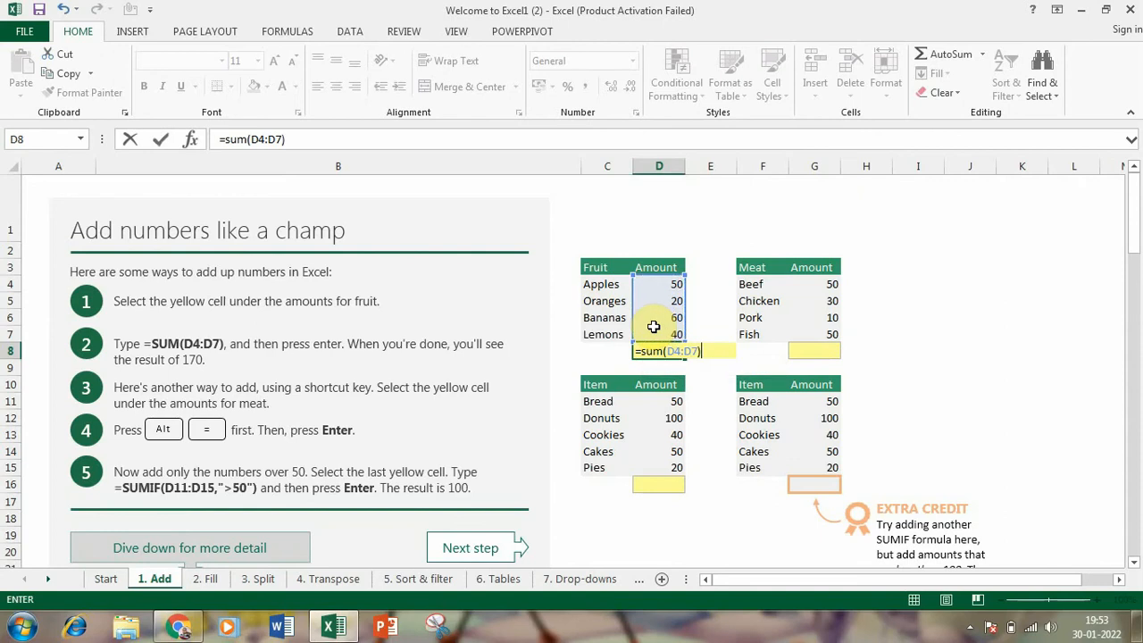
key(Return)
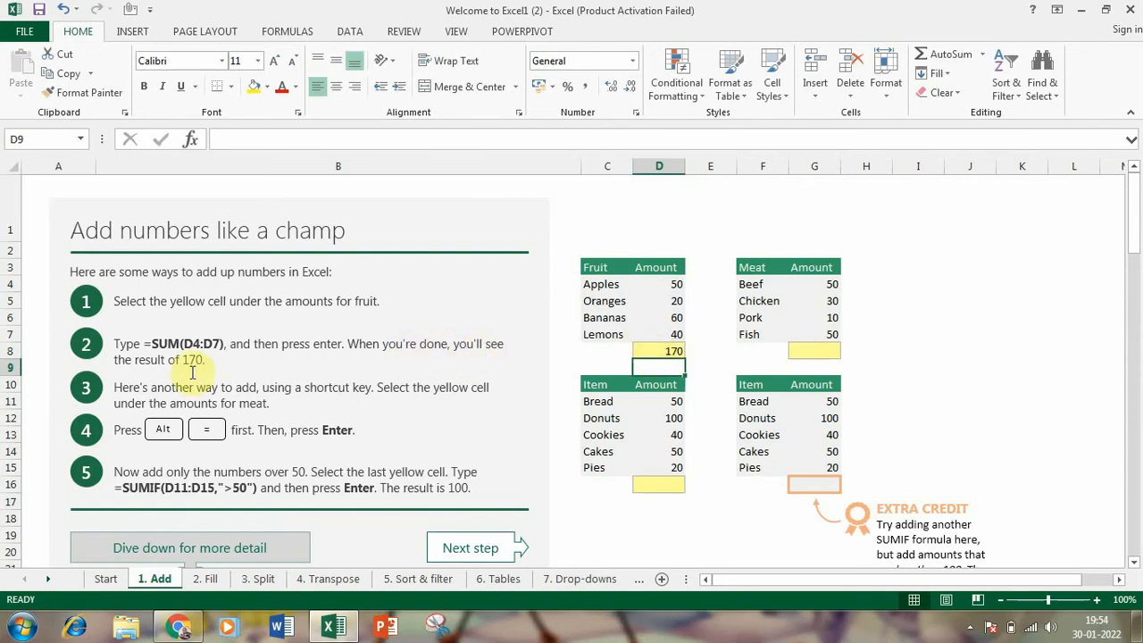
click(668, 350)
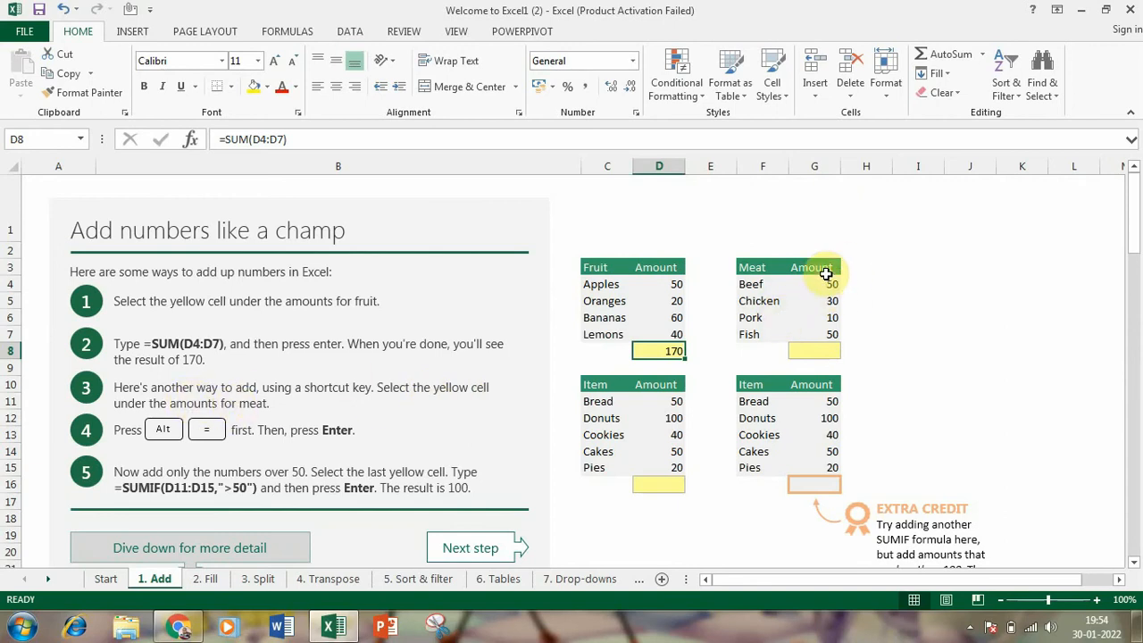
- Total the meat amounts in cell G8 with AutoSum over G4:G7
click(815, 351)
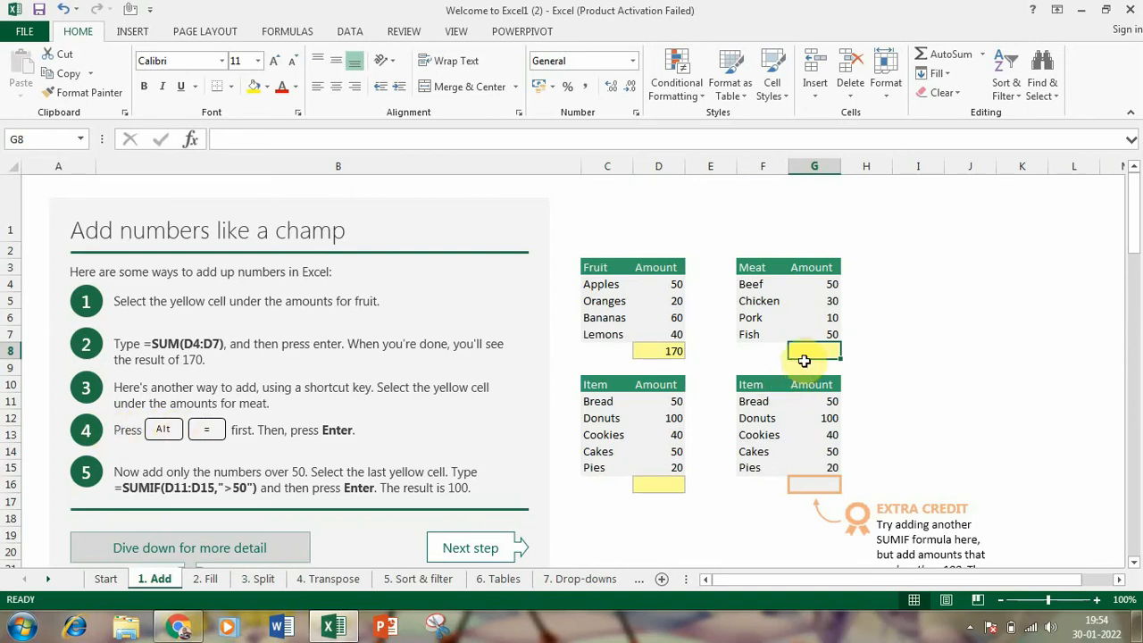
click(819, 334)
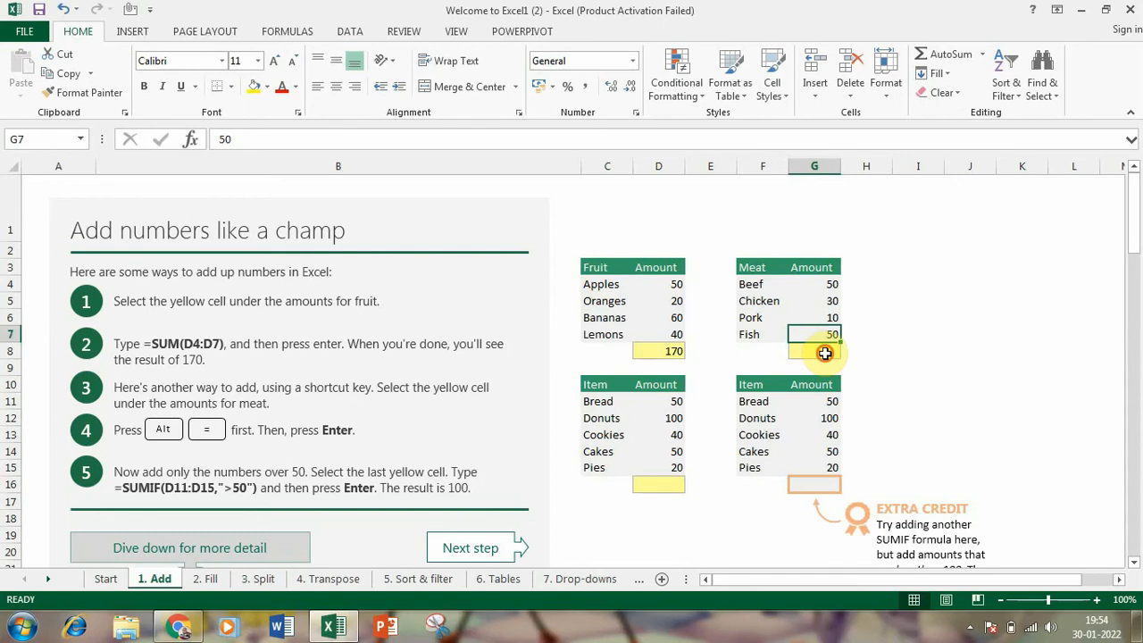
click(825, 354)
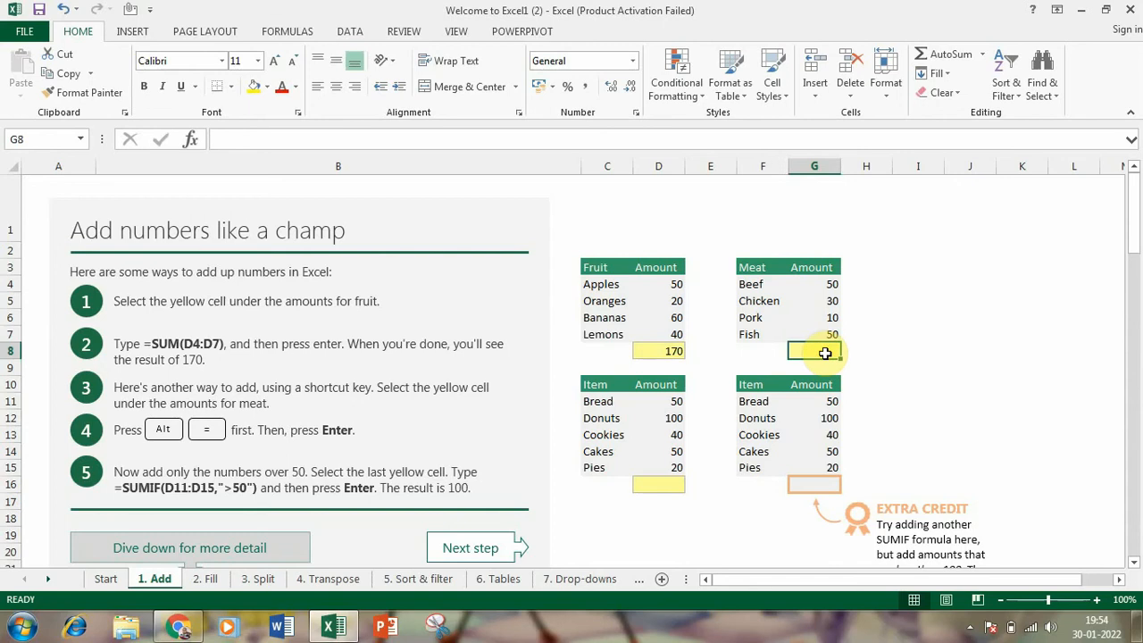
key(alt+equal)
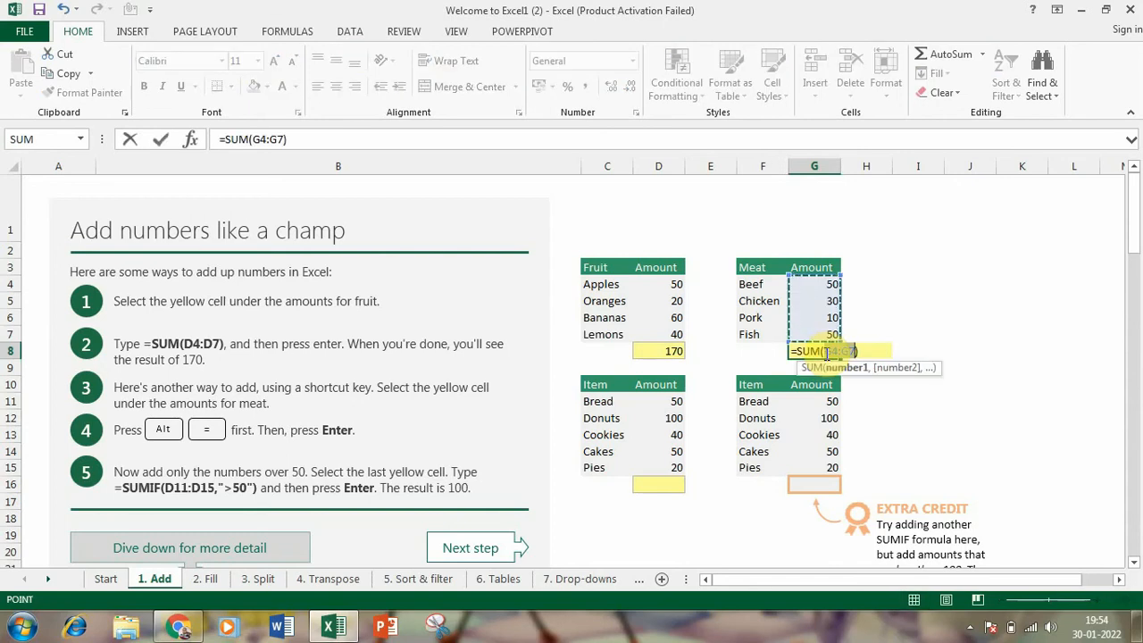
key(Return)
click(813, 353)
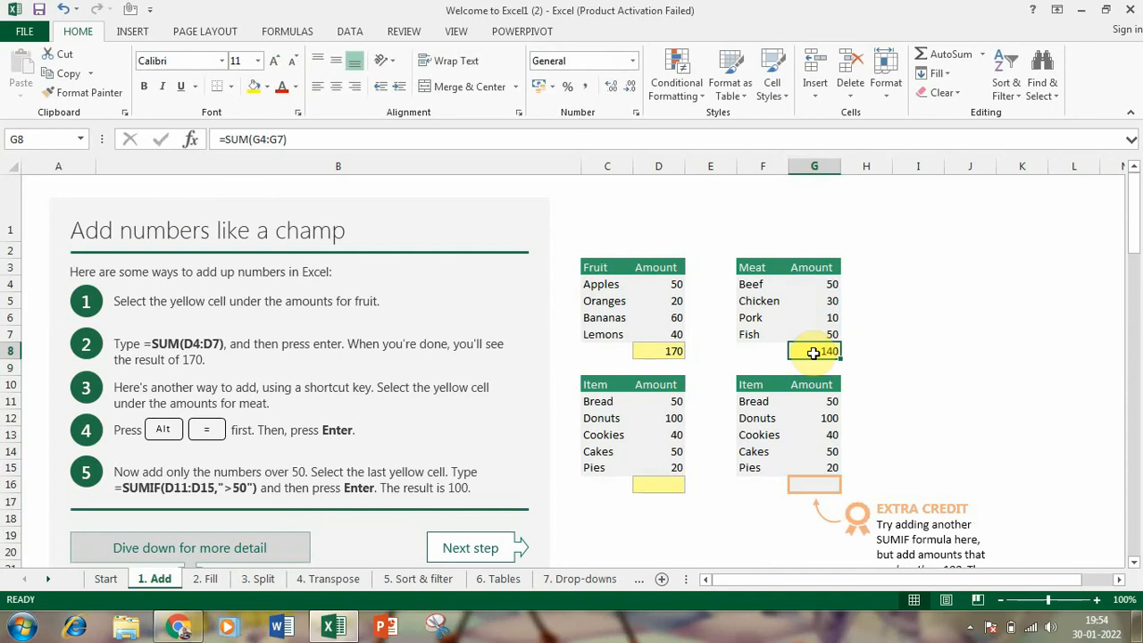
- Add only the item amounts over 50 in cell D16 with the formula =SUMIF(D11:D15,">50")
scroll(795, 395, down, 1)
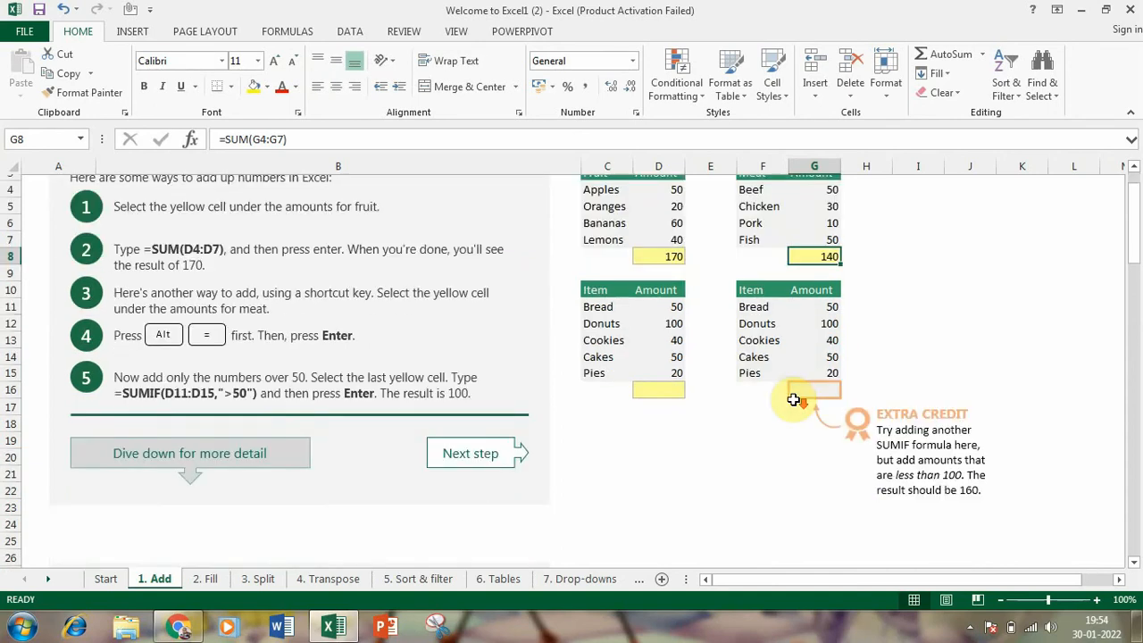
click(665, 386)
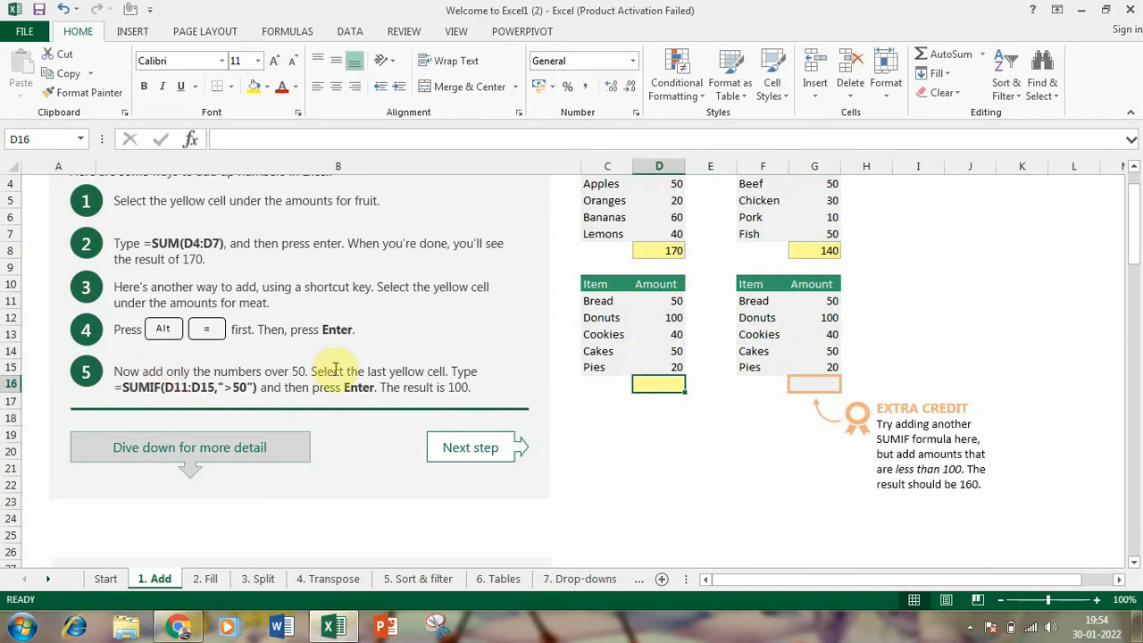
scroll(371, 366, up, 1)
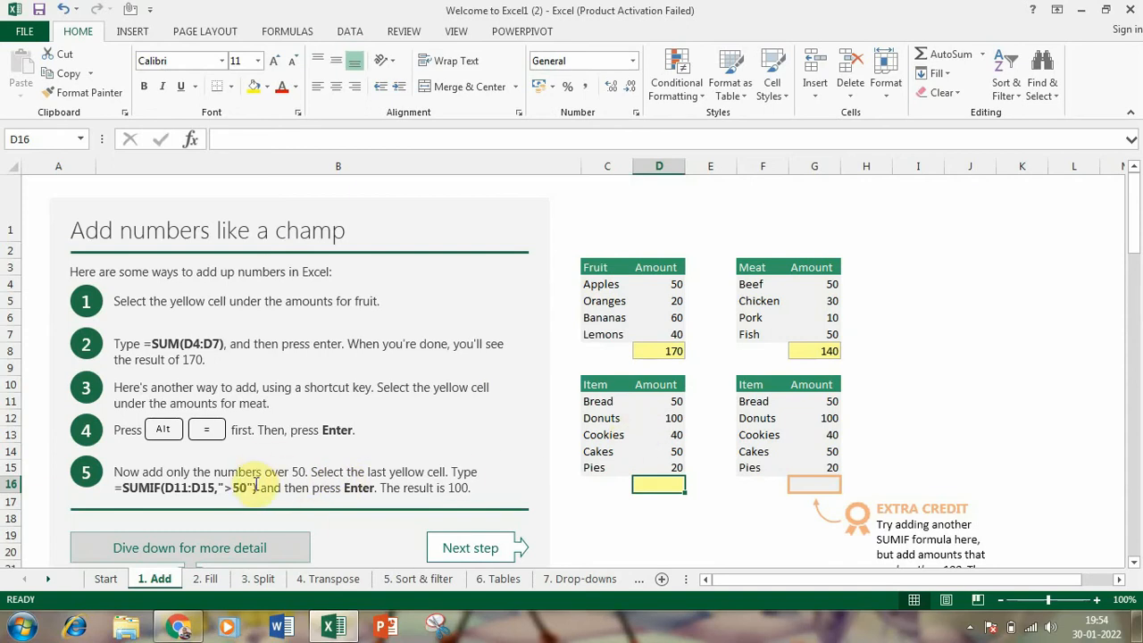
click(675, 403)
click(675, 420)
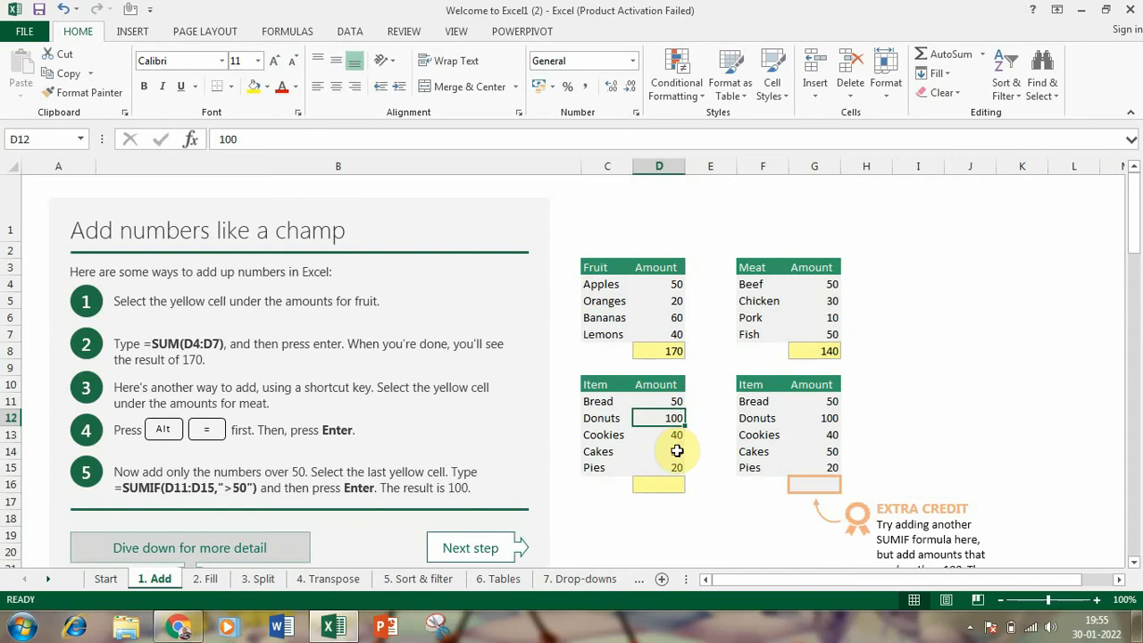
click(676, 451)
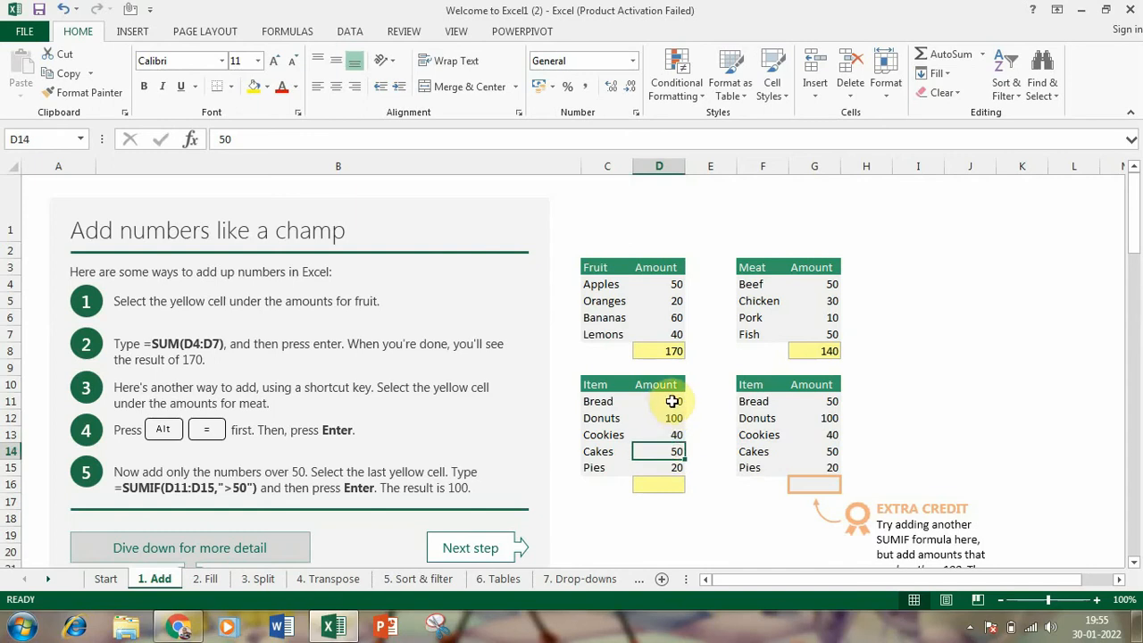
click(663, 483)
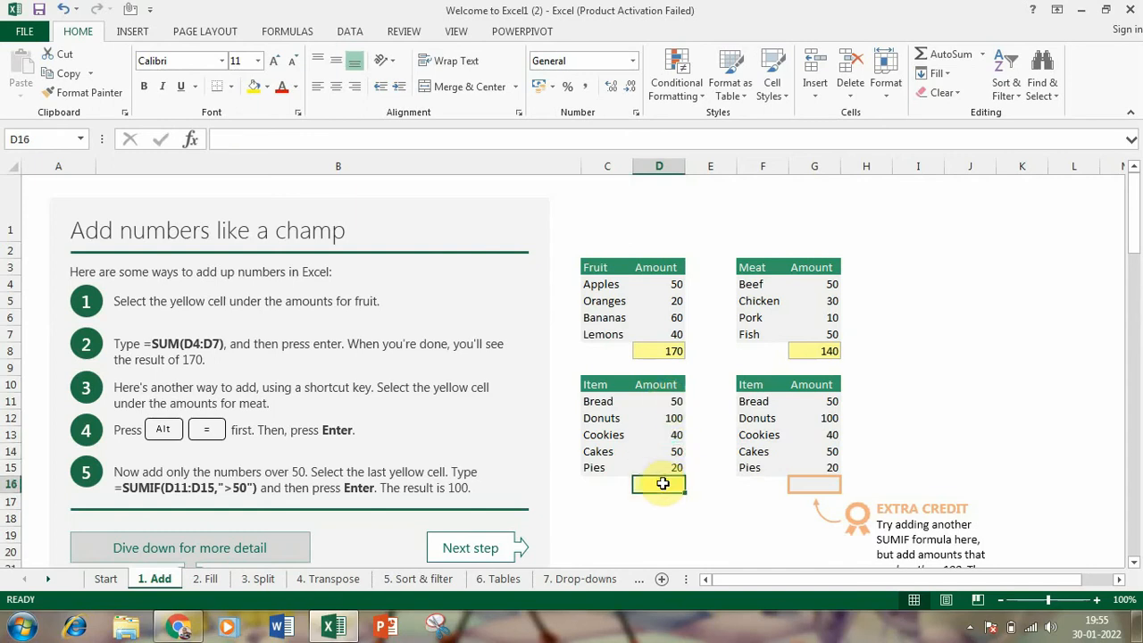
text(=)
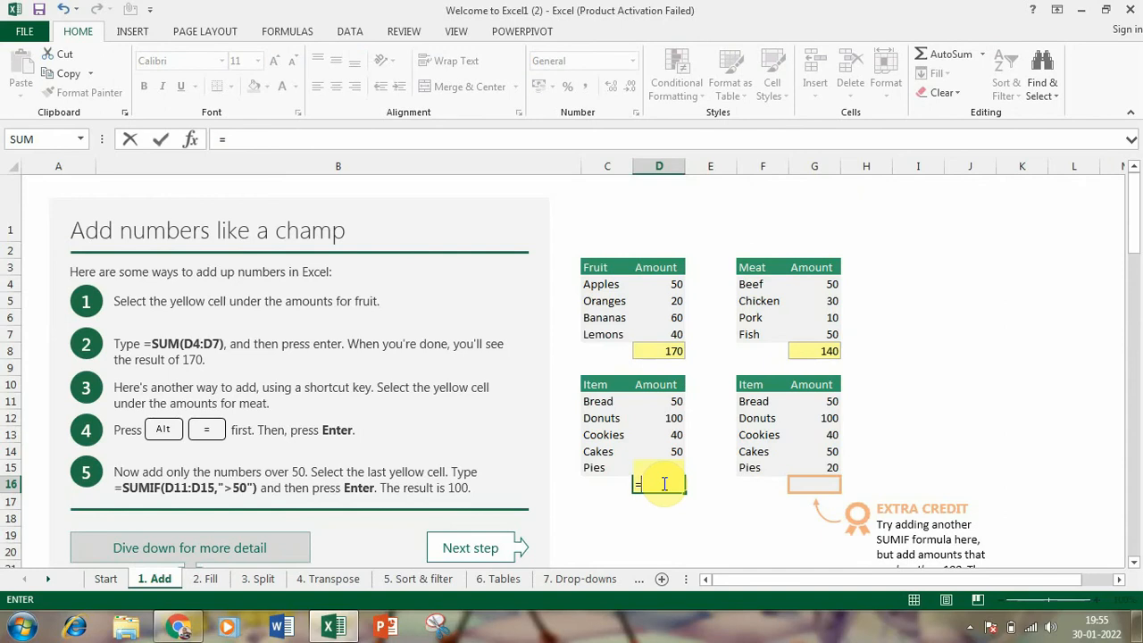
text(sumif)
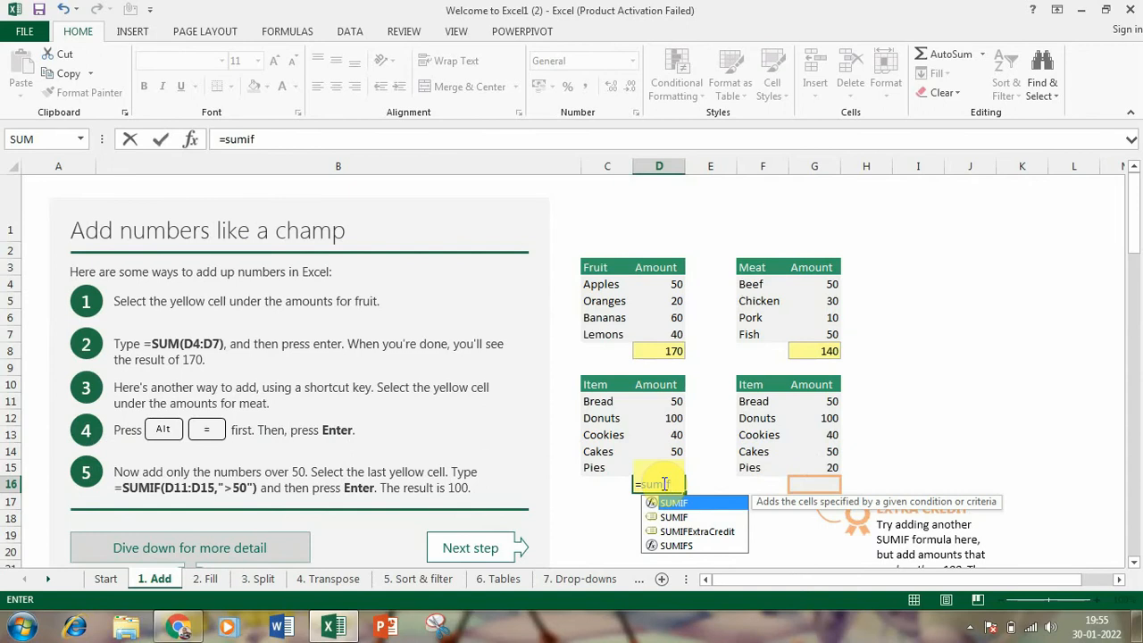
text(()
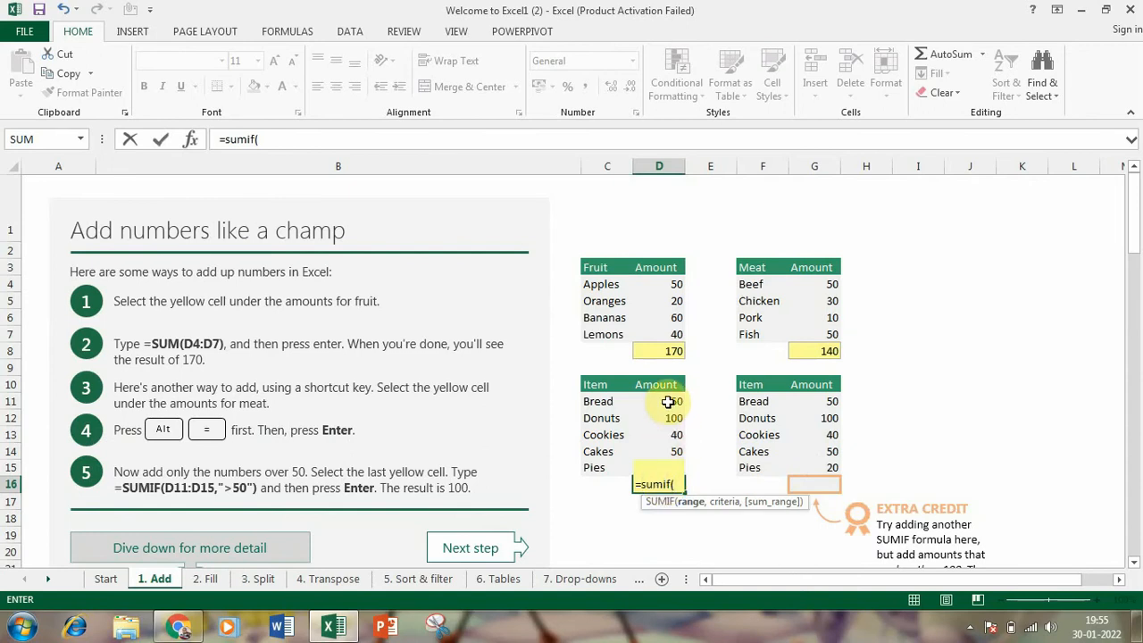
drag(668, 401, 665, 466)
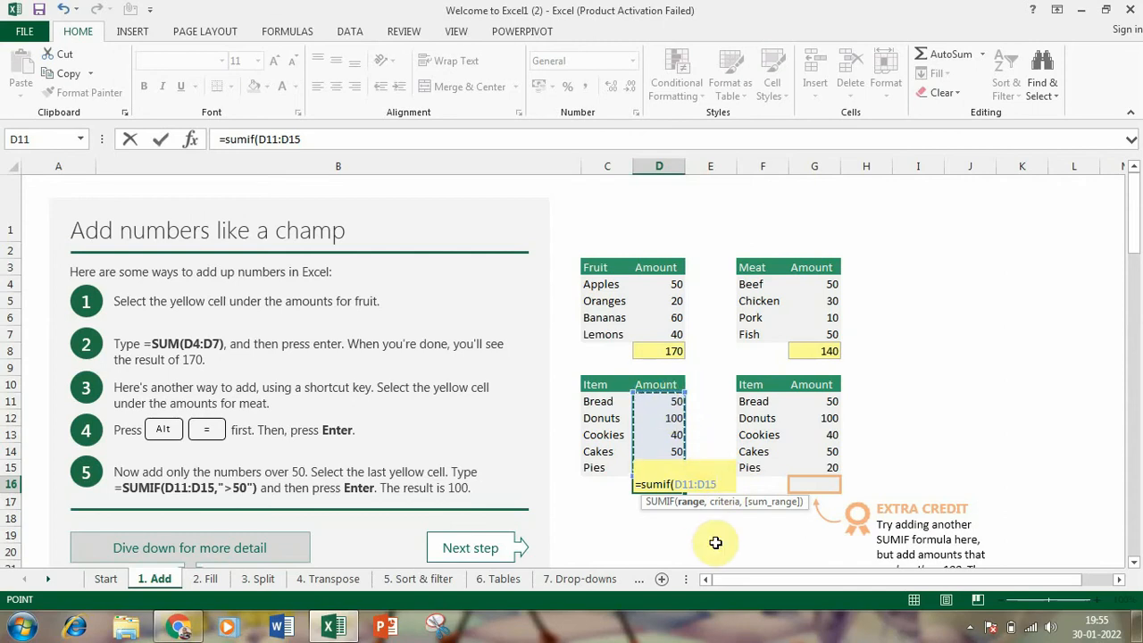
text(,">)
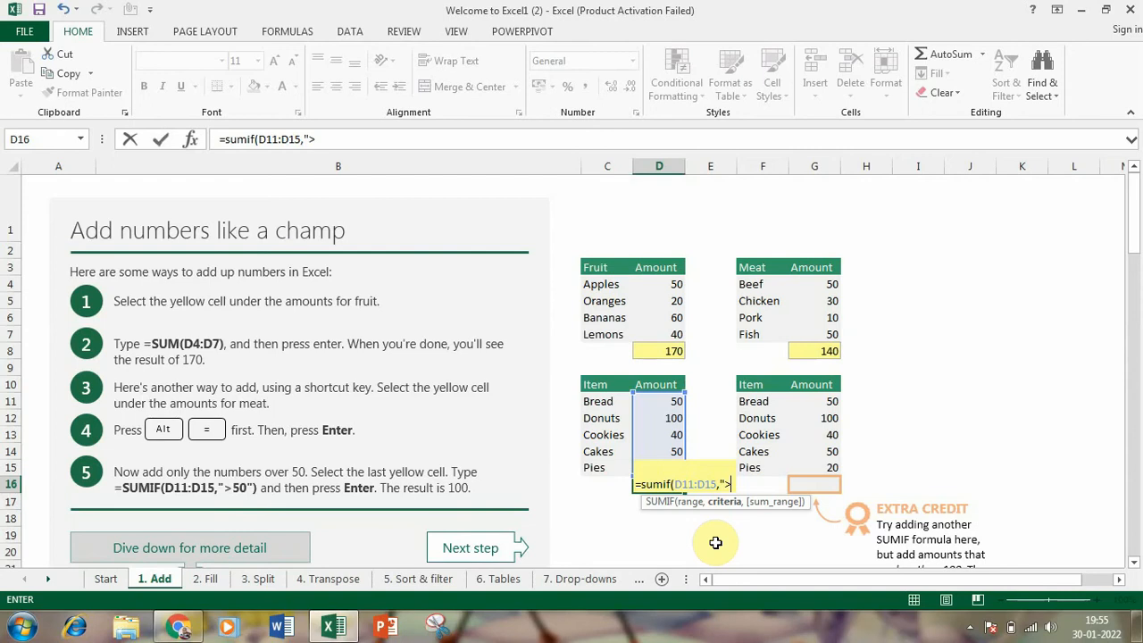
text(50")
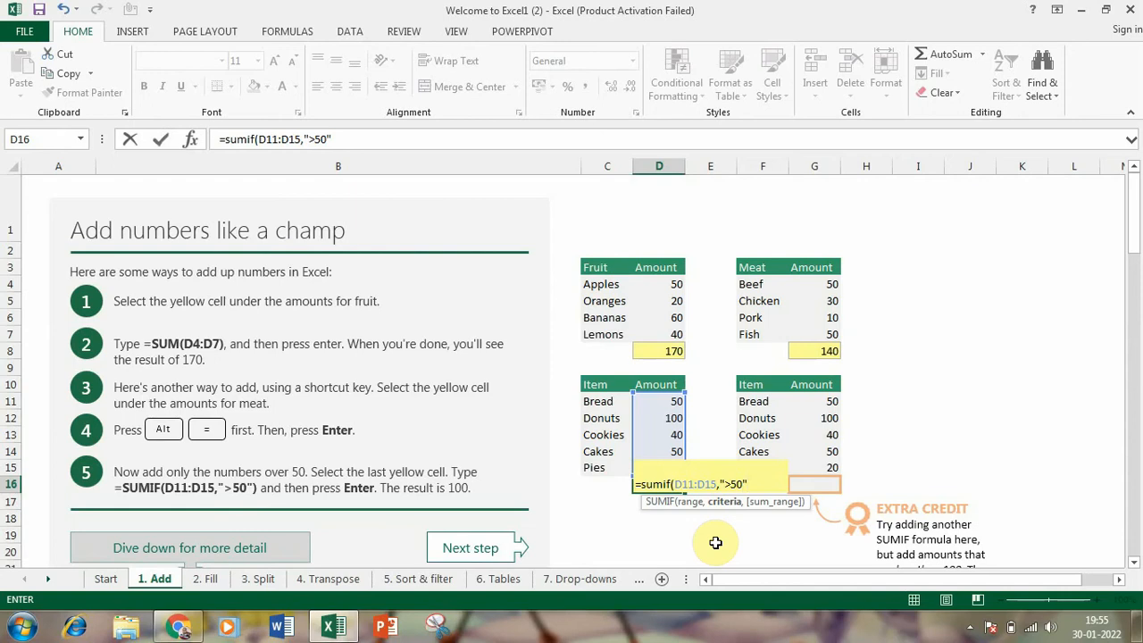
key(Return)
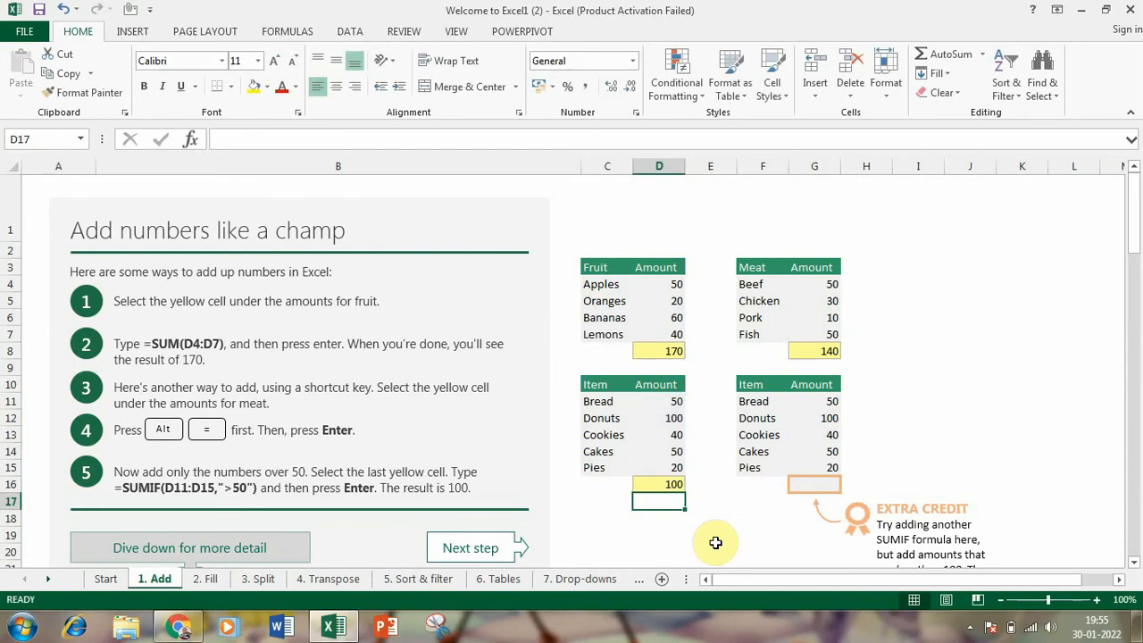
click(662, 480)
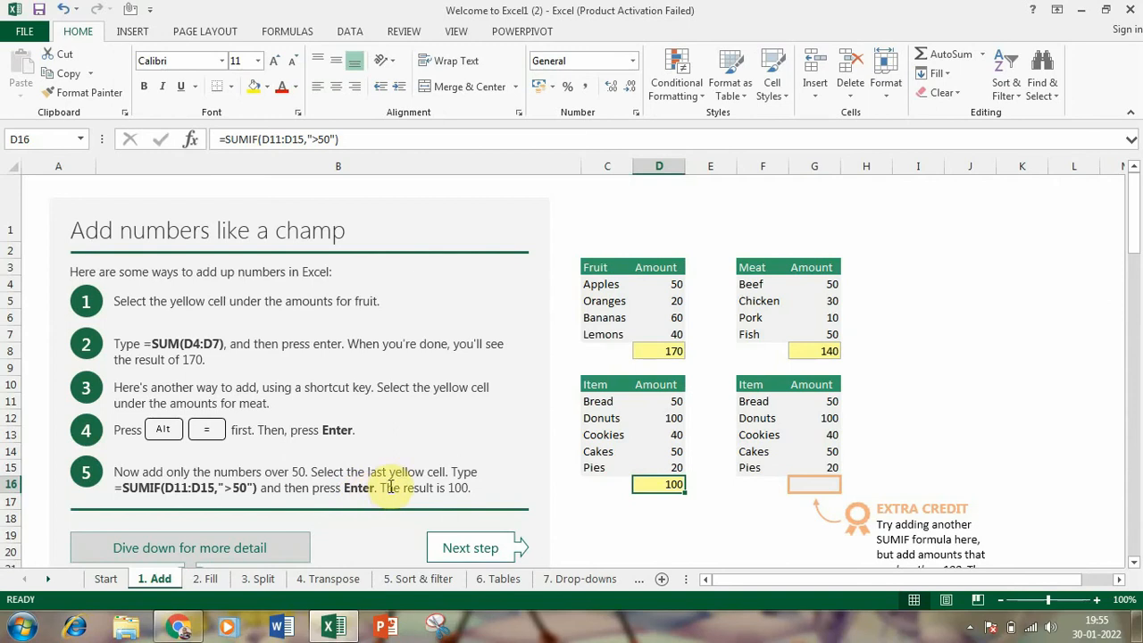
- Read the extra-credit SUMIF task for cell G16 and the section explaining the SUM function
drag(390, 486, 470, 489)
click(638, 502)
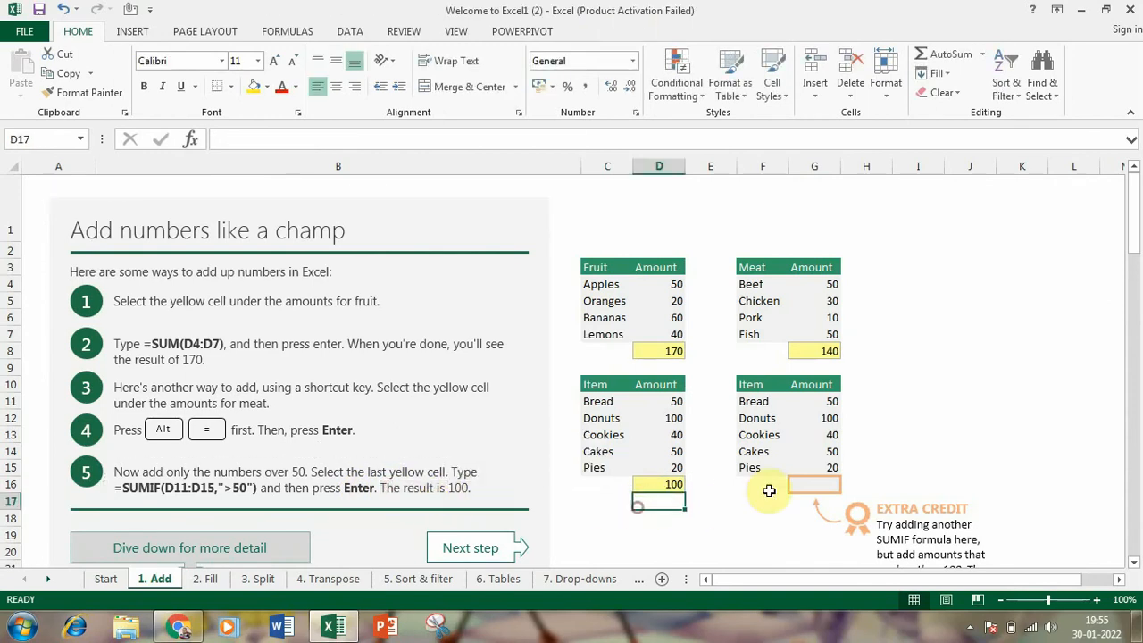
click(794, 484)
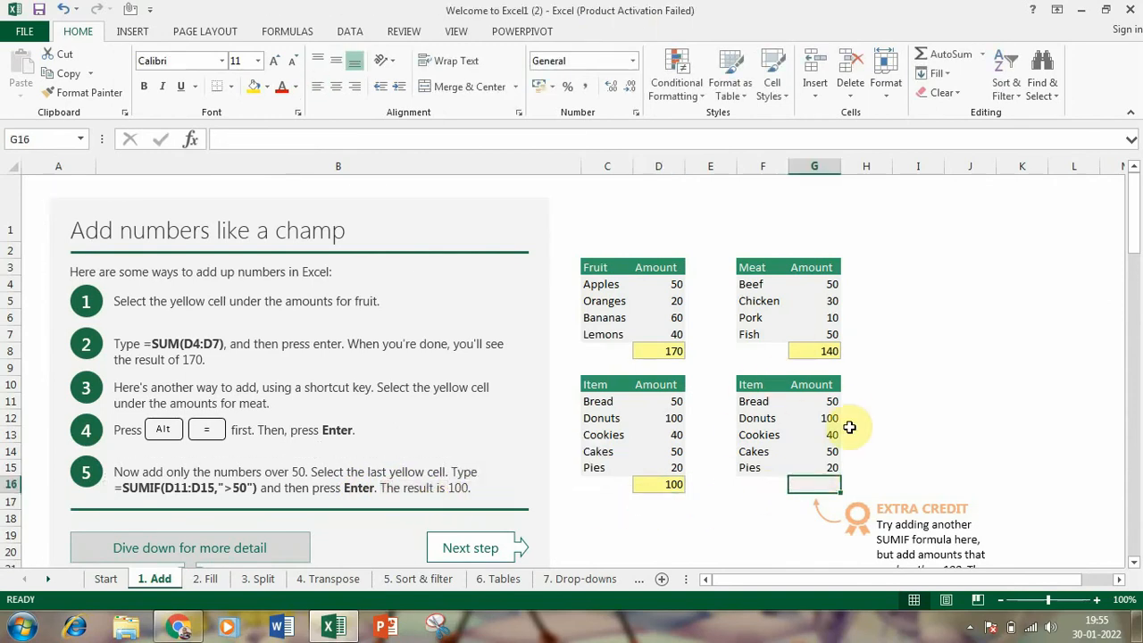
scroll(900, 461, down, 1)
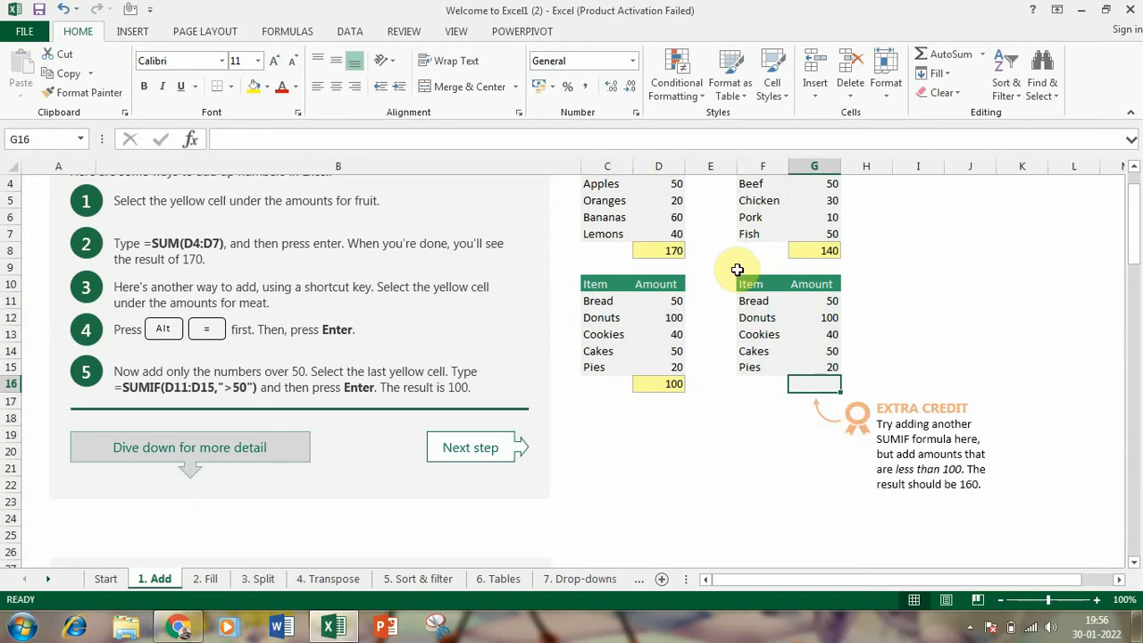
scroll(789, 388, down, 5)
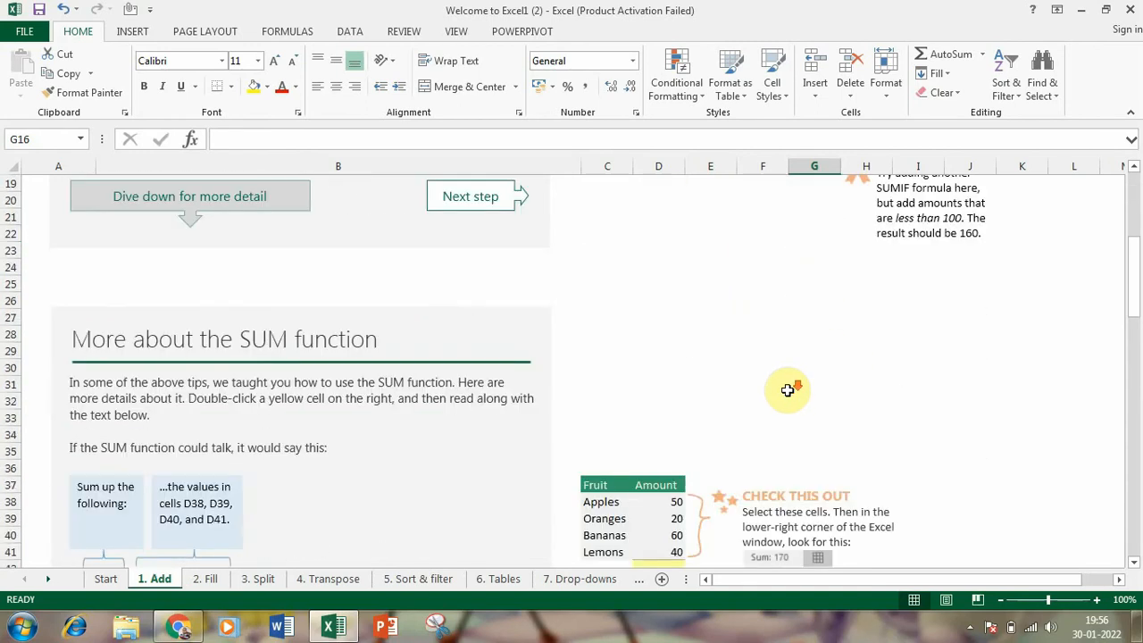
scroll(789, 388, down, 3)
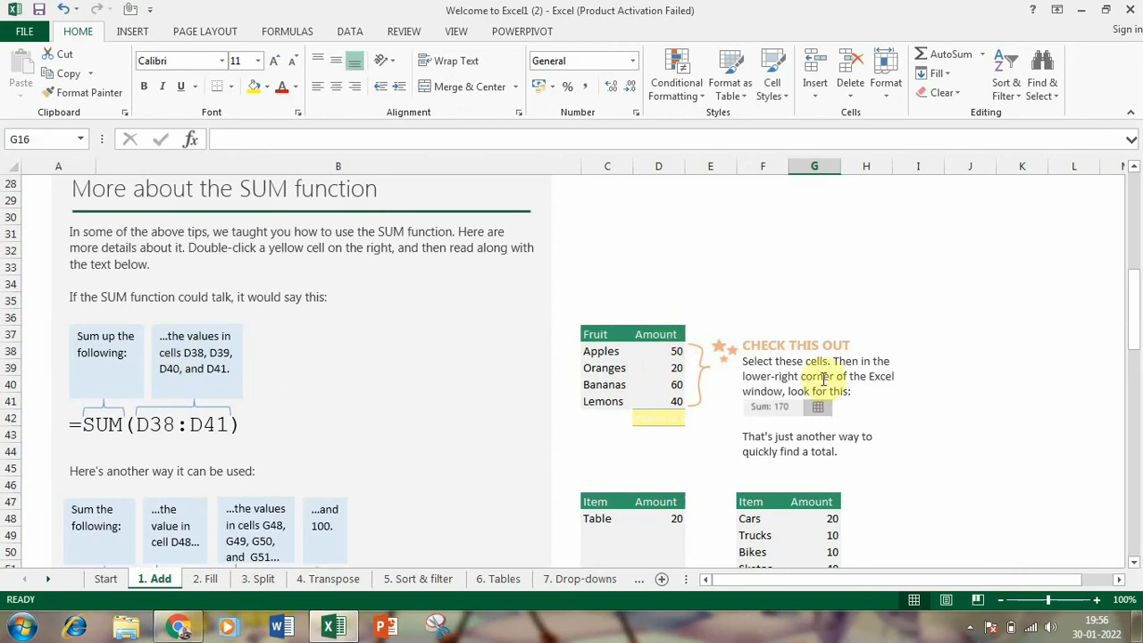
- Try to select the fruit amounts in D38:D41 beside the SUM explanation
click(685, 353)
click(672, 348)
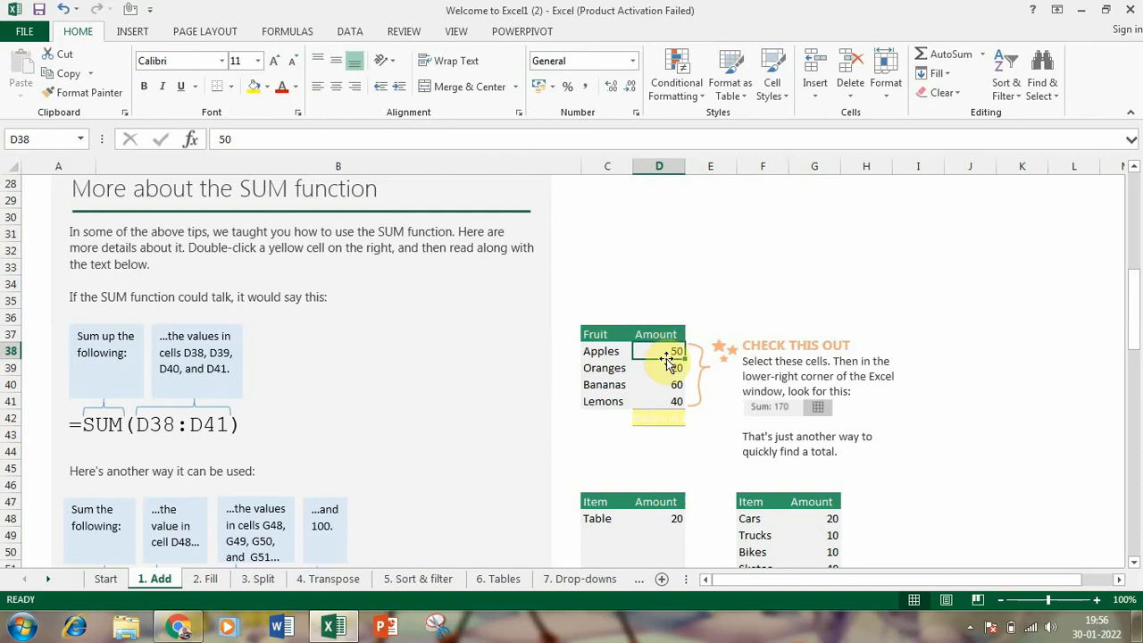
click(670, 367)
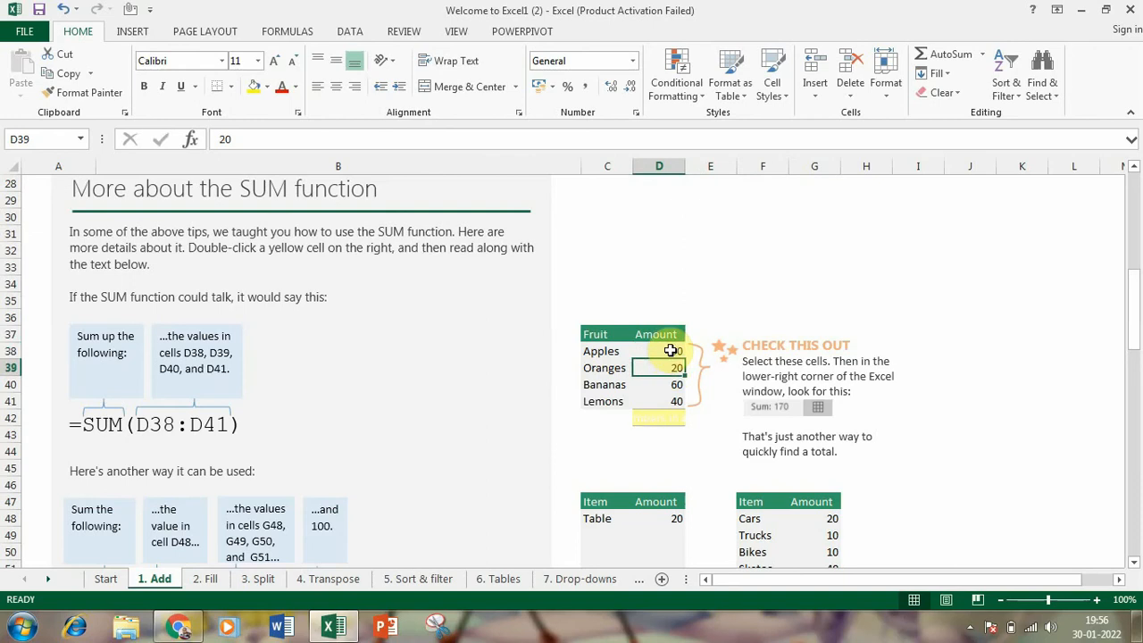
drag(670, 350, 1130, 616)
click(607, 367)
- Select the item amounts D73:D77 in the SUMIF section to check their quick total
scroll(674, 384, up, 3)
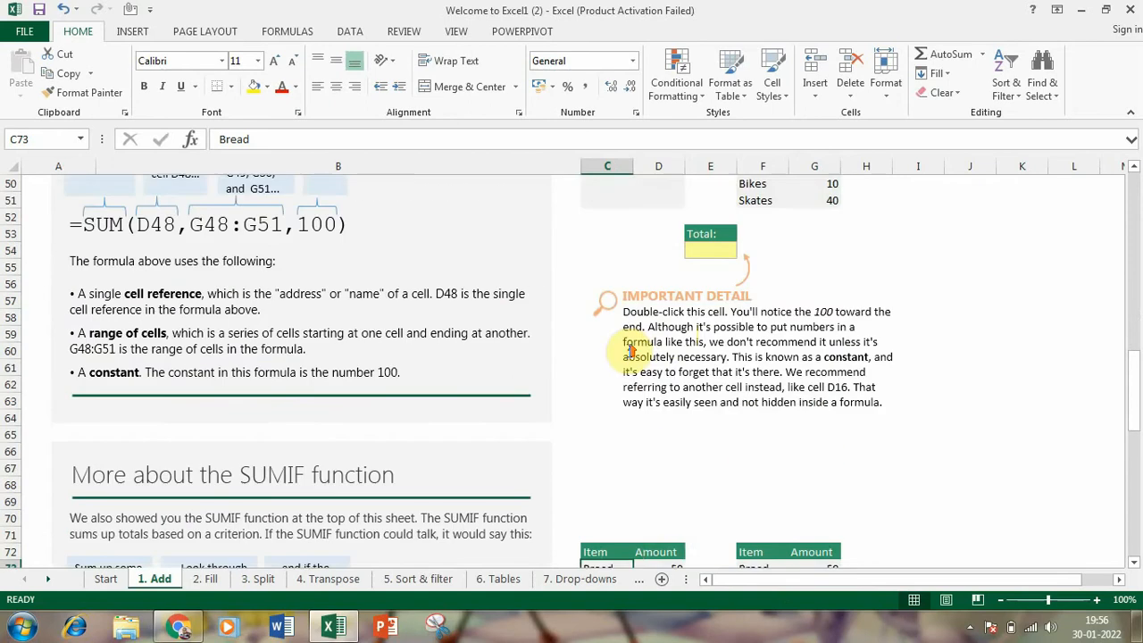
scroll(674, 384, down, 3)
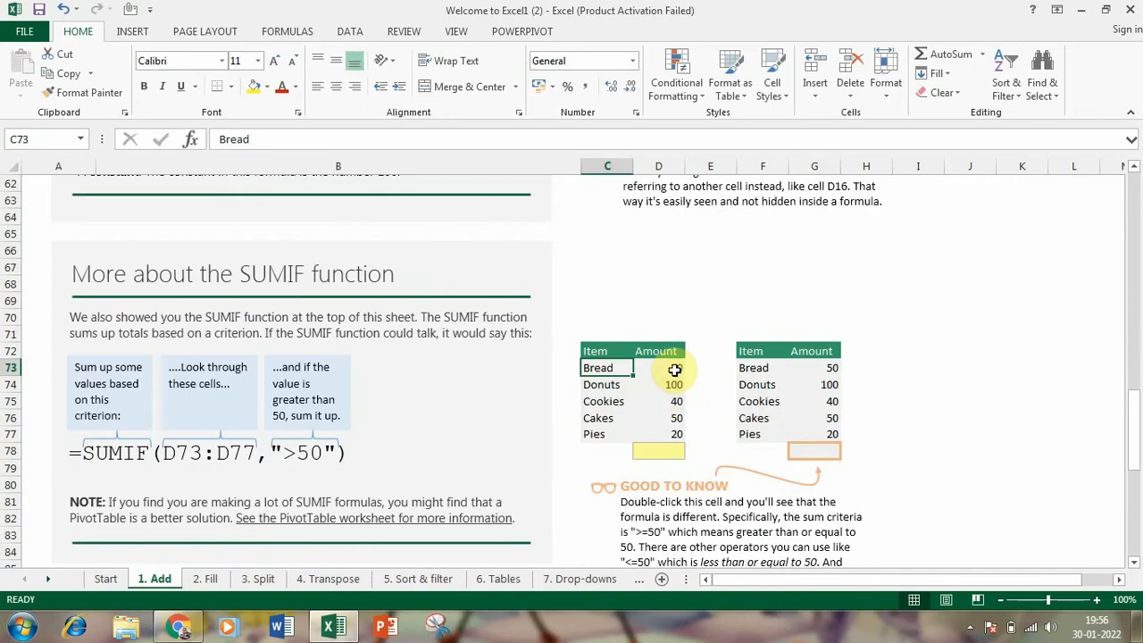
drag(673, 369, 661, 428)
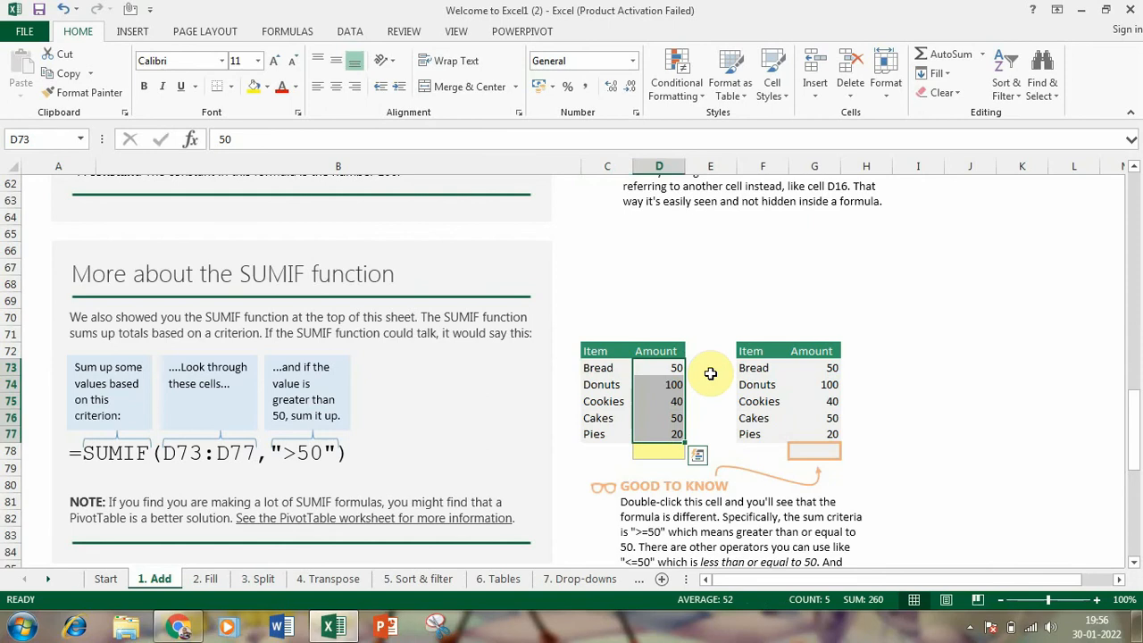
click(710, 334)
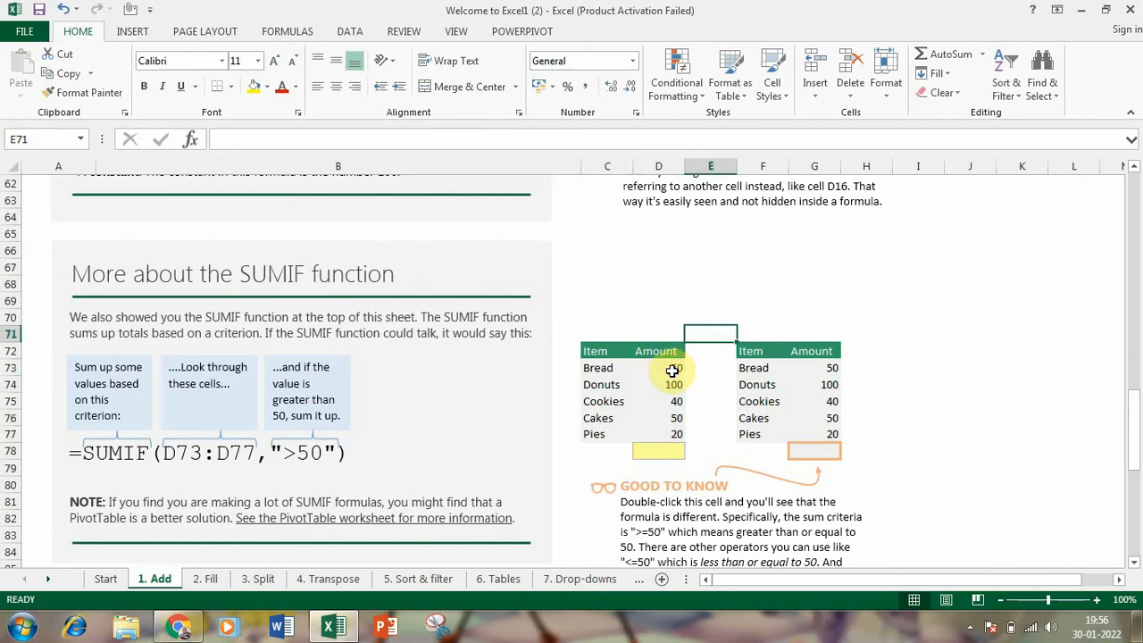
click(671, 369)
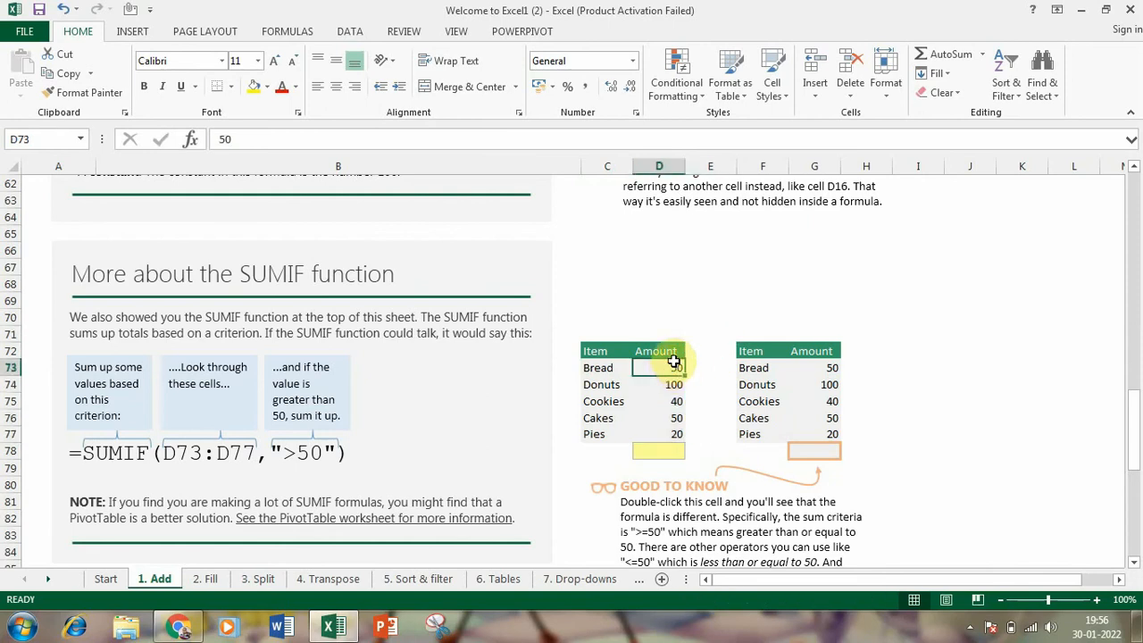
drag(675, 366, 676, 435)
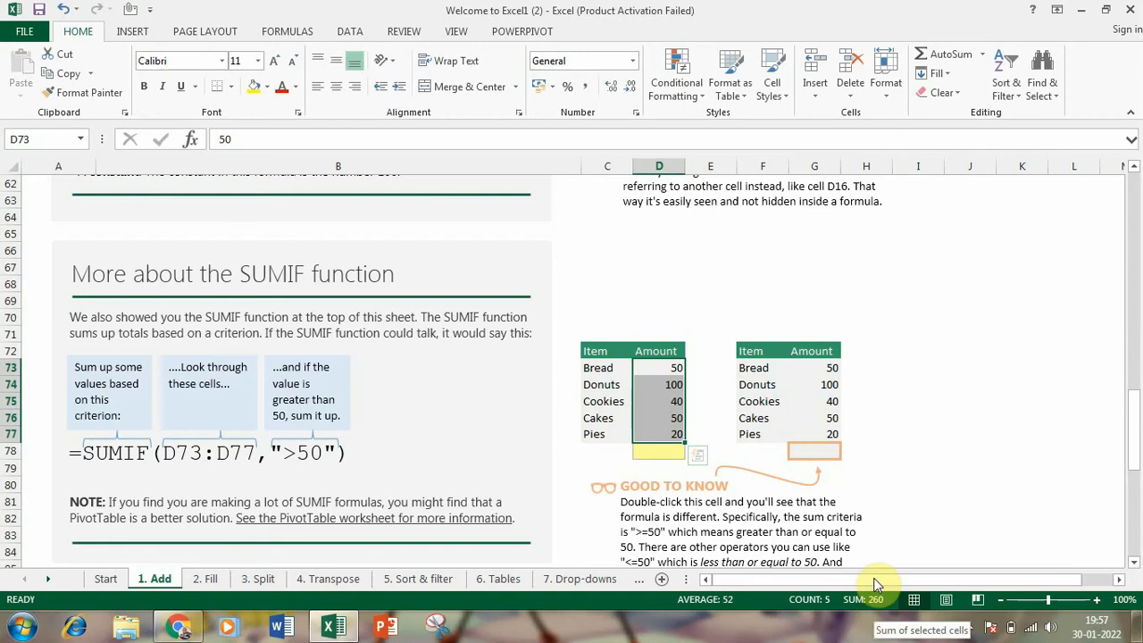
- Select the fruit amounts D38:D41 in the SUM section to check their quick total
scroll(862, 531, up, 1)
scroll(862, 531, up, 11)
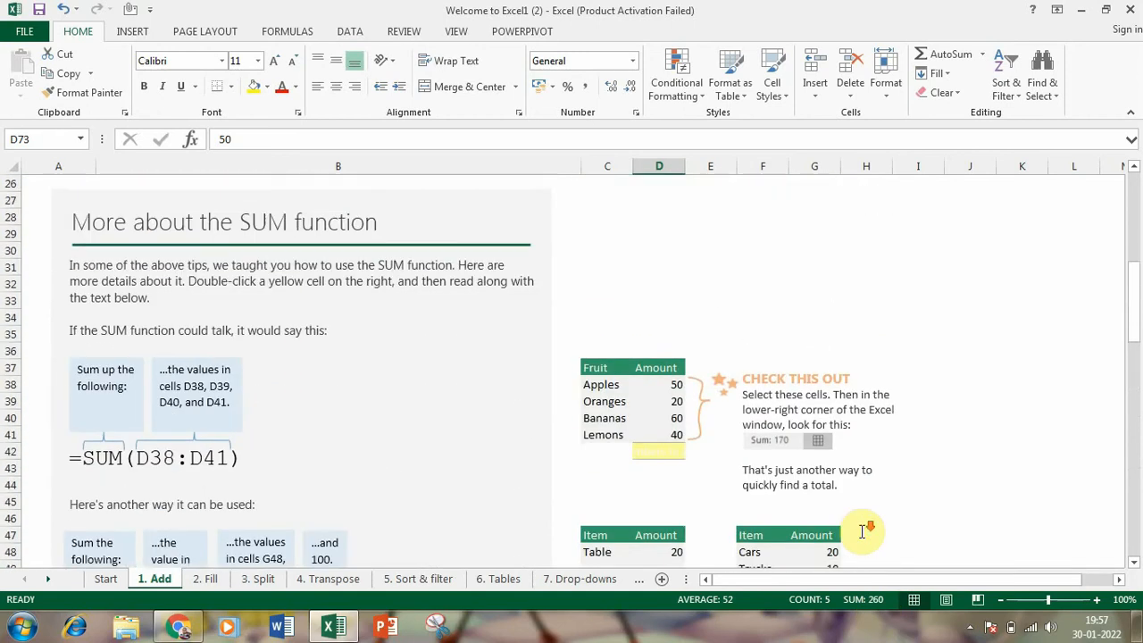
scroll(862, 531, down, 1)
click(880, 441)
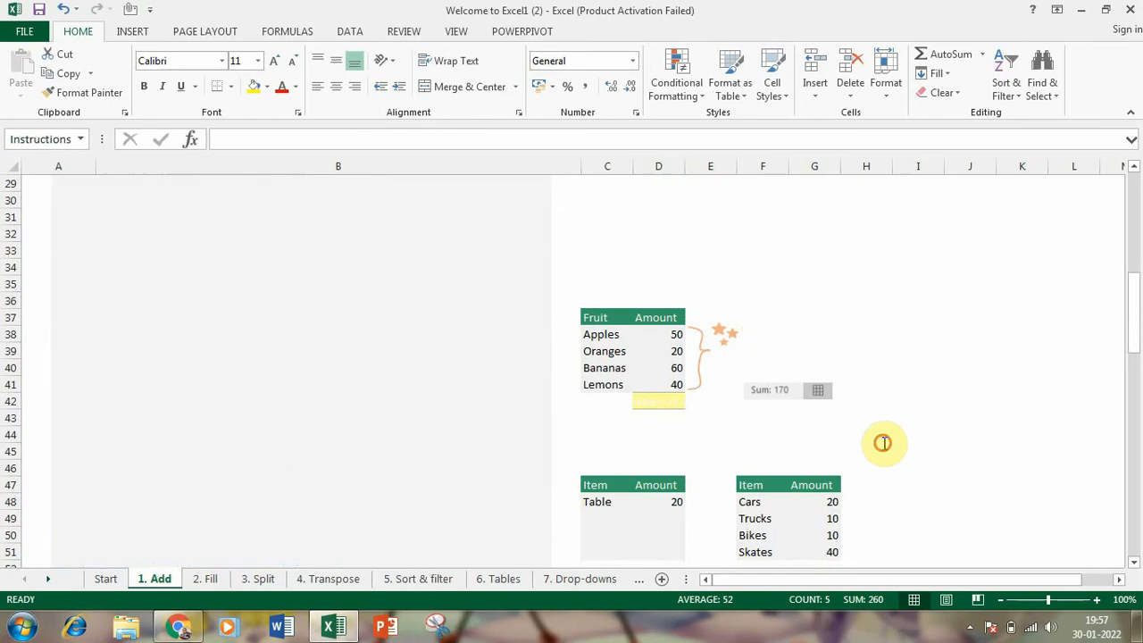
click(610, 436)
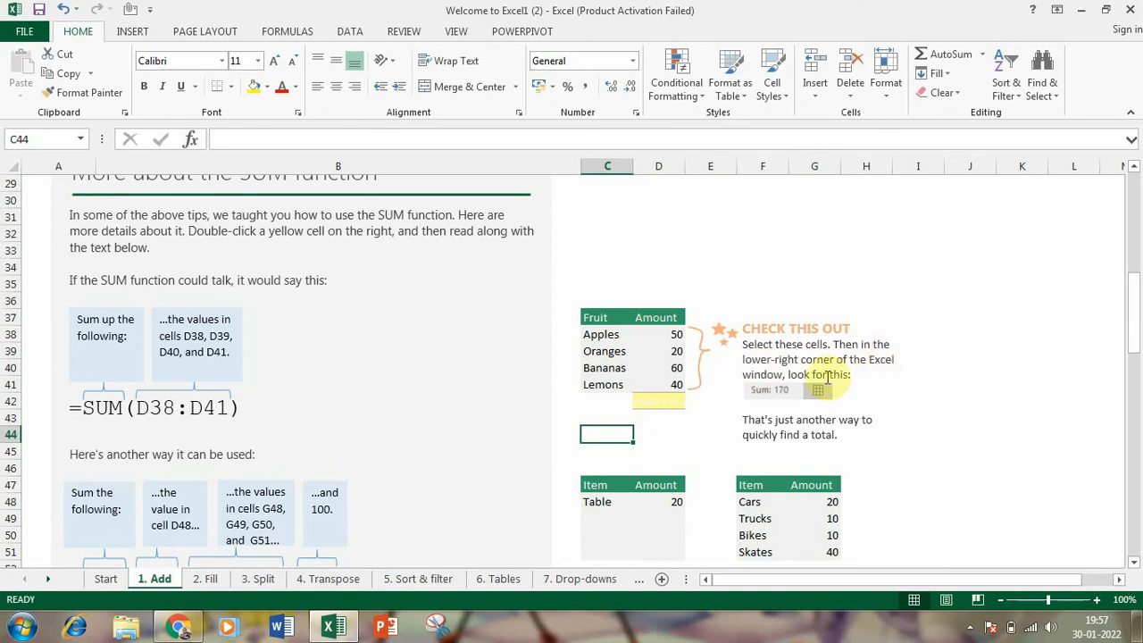
drag(674, 335, 670, 383)
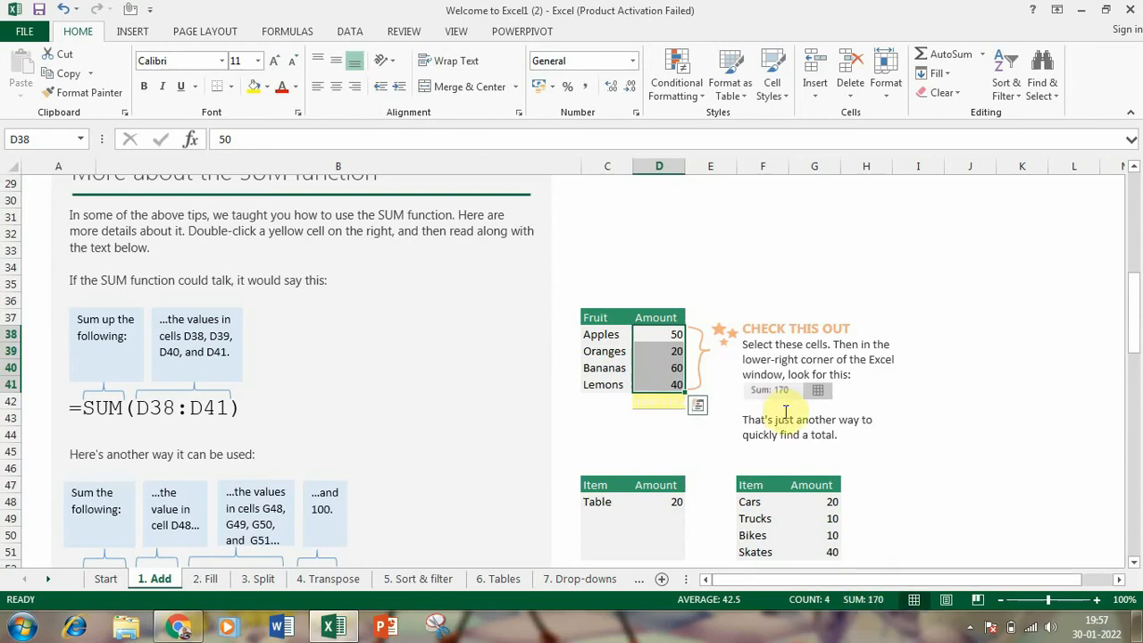
- Review the rest of the lesson: the SUM details, the SUMIF explanation with its operator notes, and the web links
scroll(784, 418, down, 1)
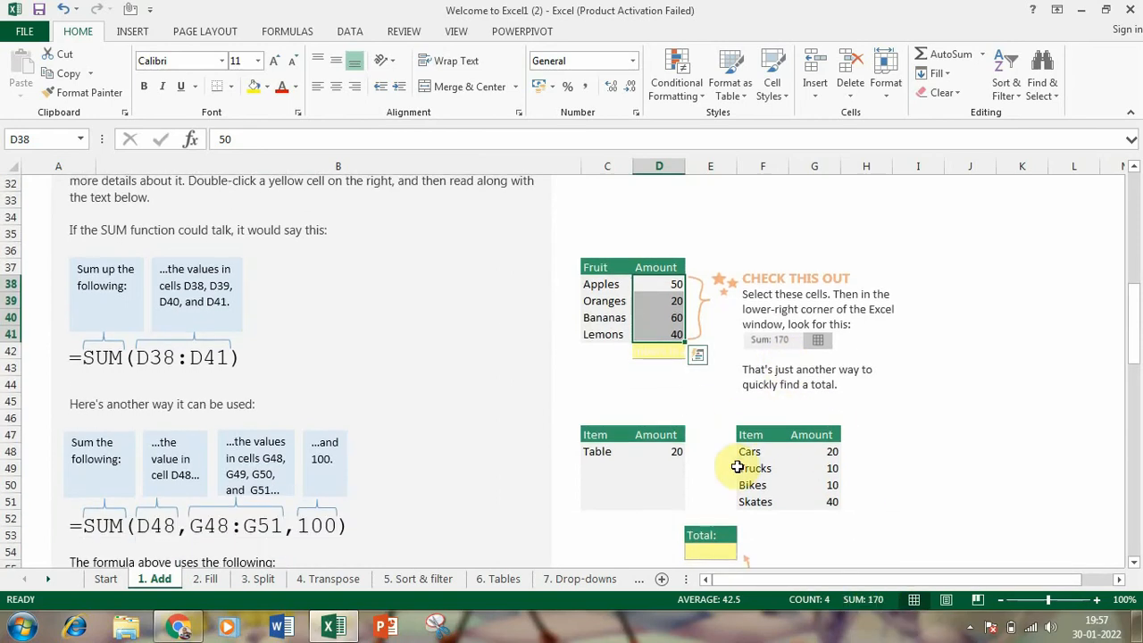
scroll(741, 456, down, 2)
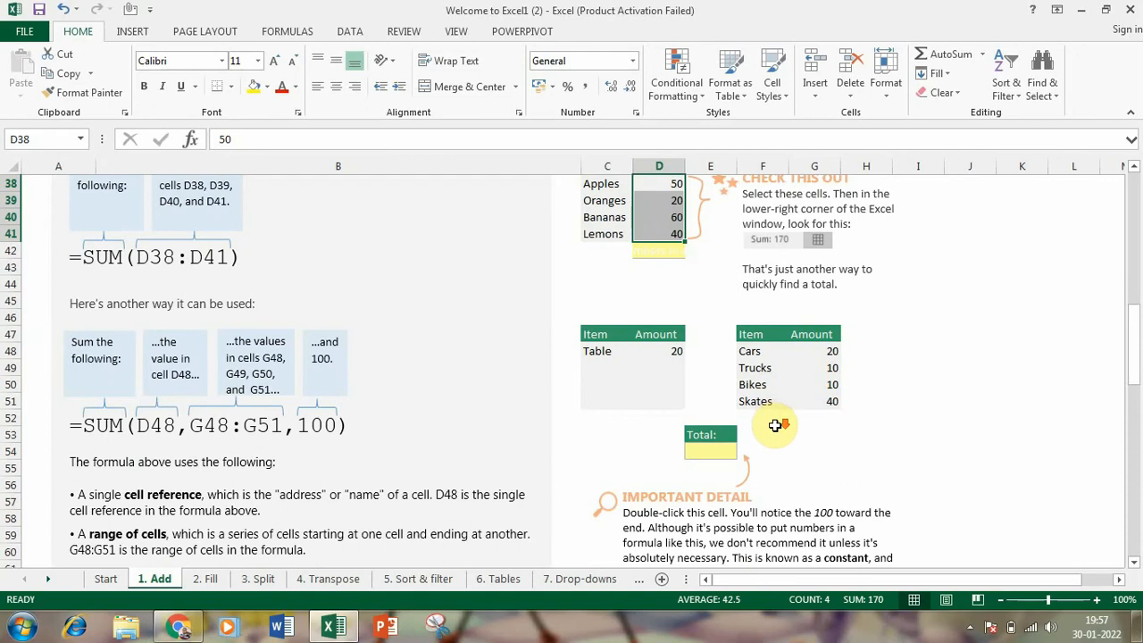
scroll(775, 426, down, 7)
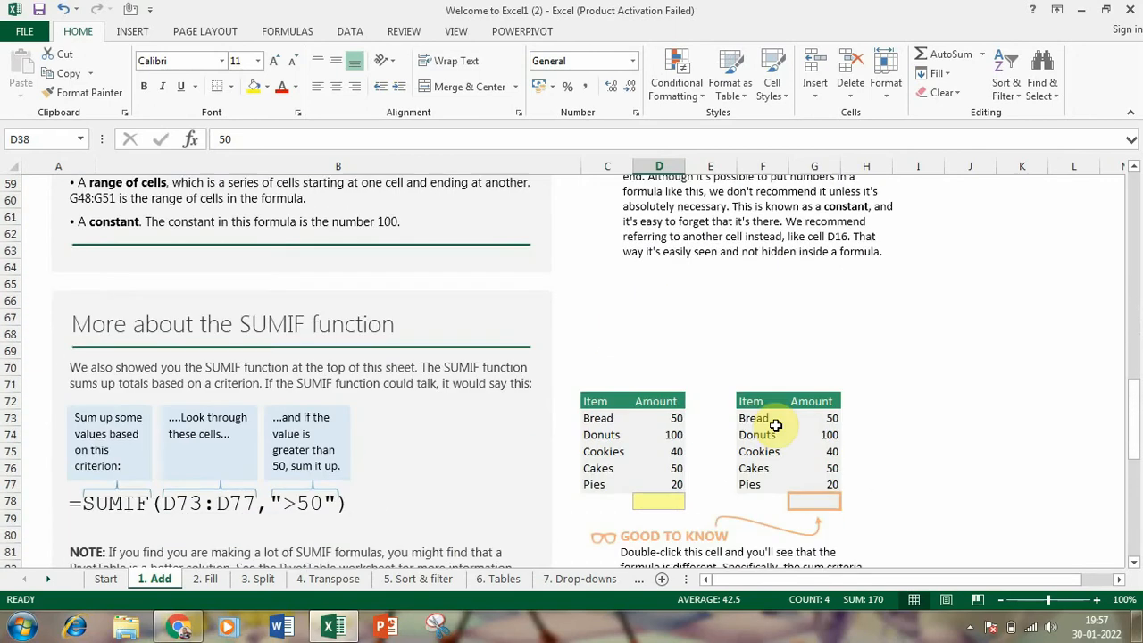
scroll(775, 426, down, 1)
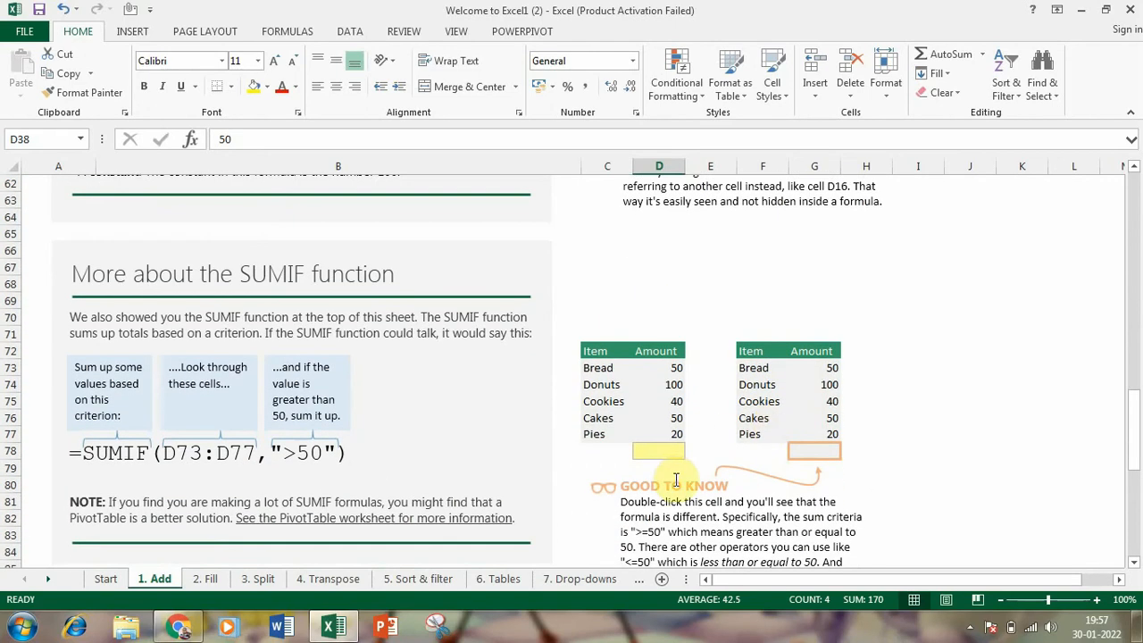
scroll(674, 476, down, 1)
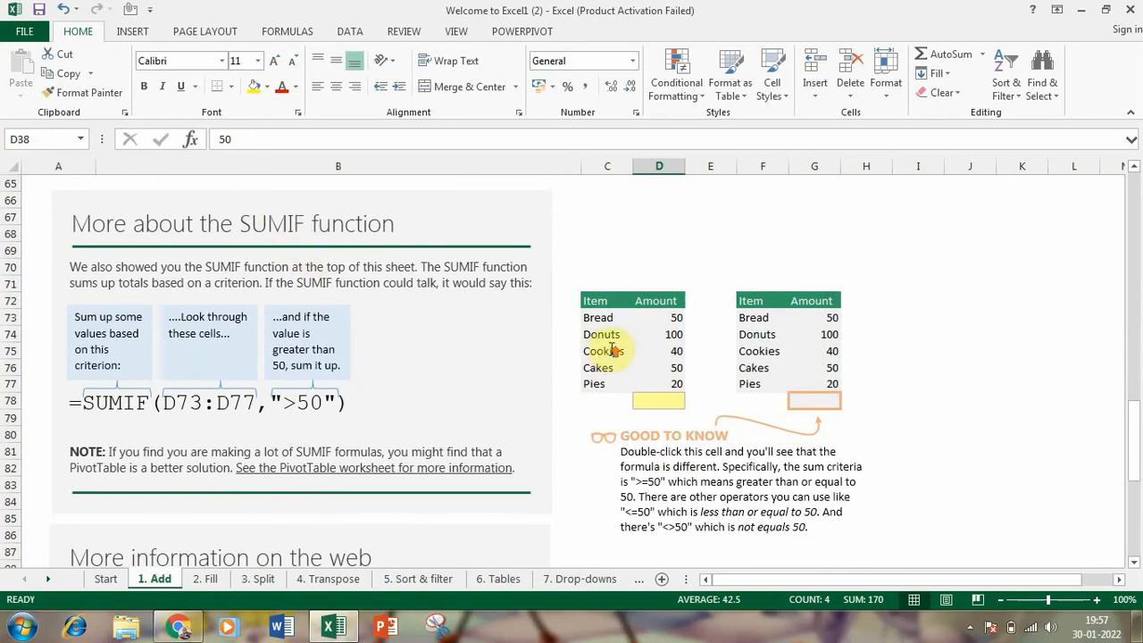
scroll(607, 350, up, 9)
scroll(610, 346, up, 11)
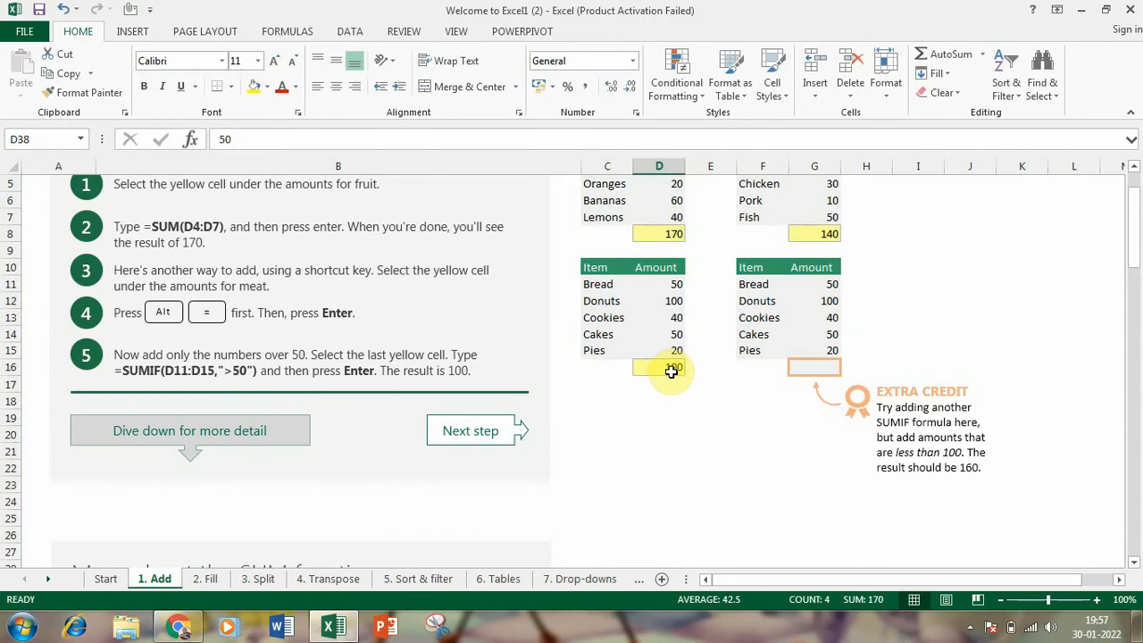
scroll(670, 366, down, 8)
scroll(670, 378, down, 19)
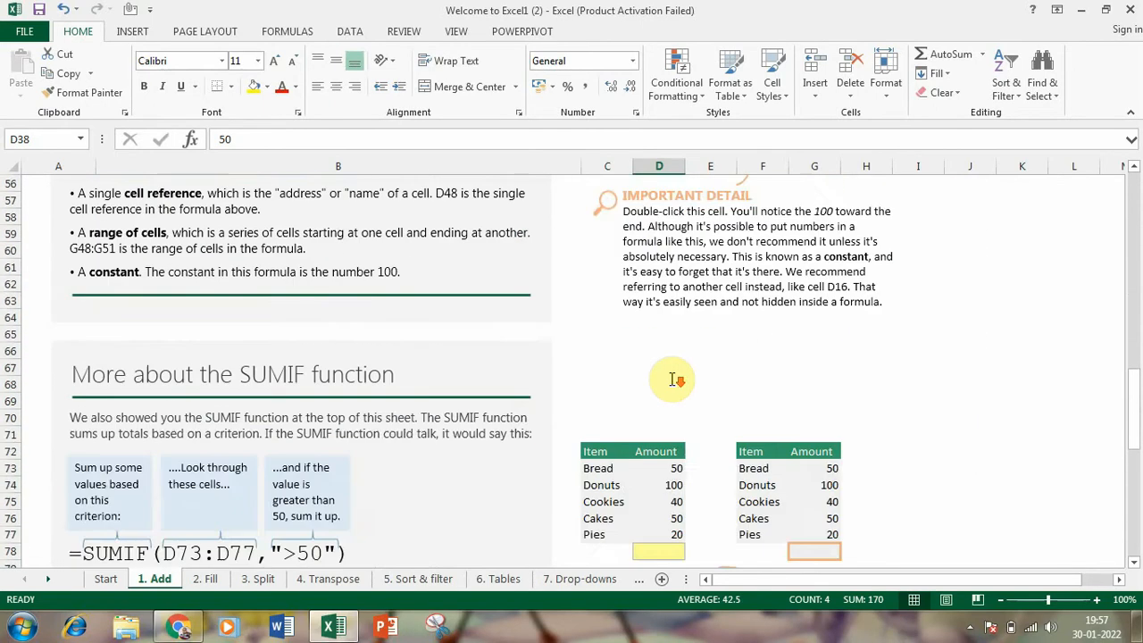
scroll(671, 379, up, 2)
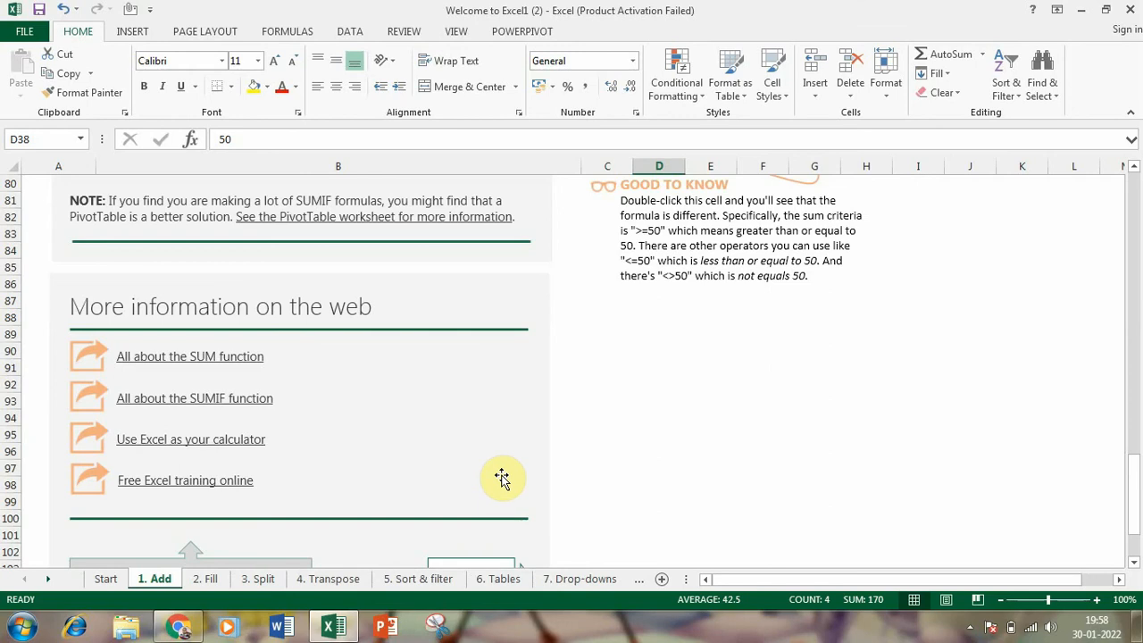
scroll(501, 477, down, 2)
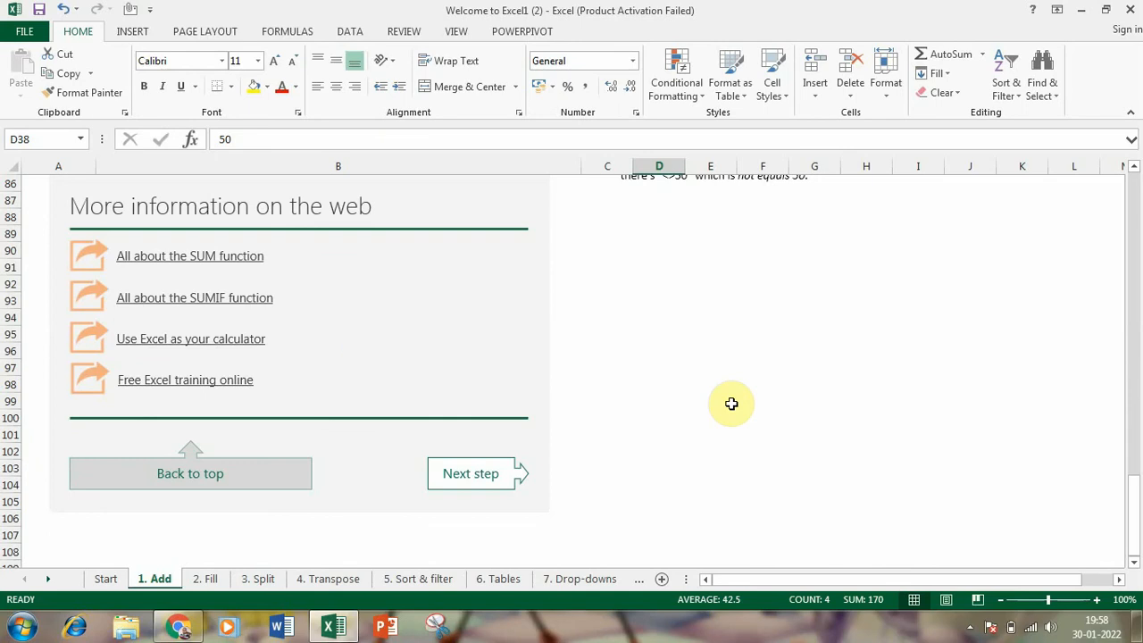
scroll(731, 404, up, 2)
scroll(743, 401, down, 3)
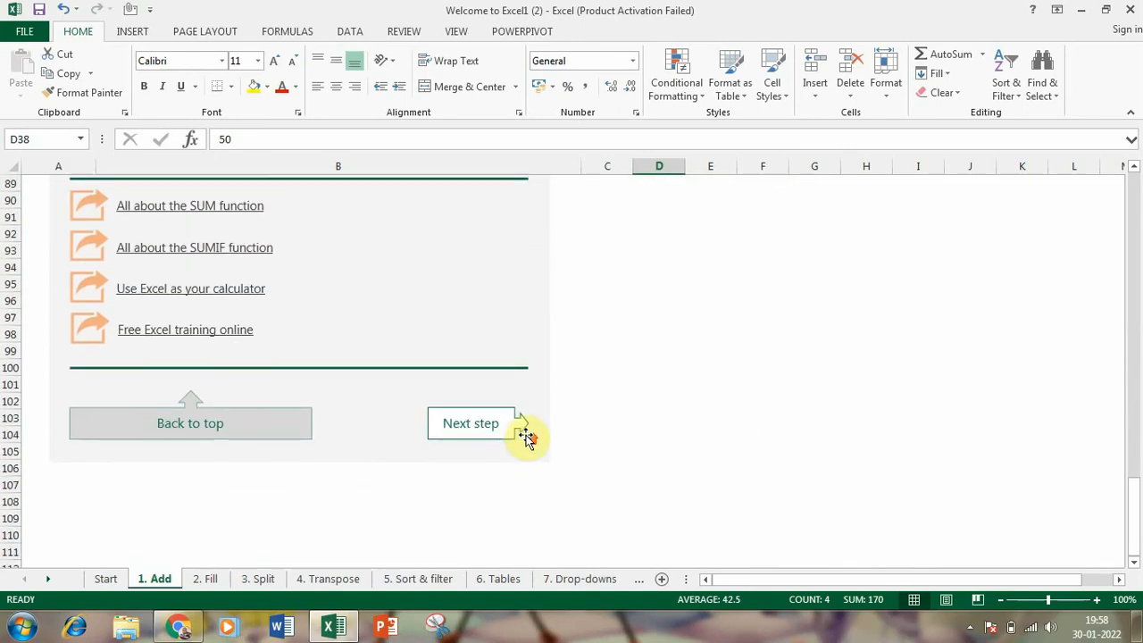
- Return to the main instructions on adding numbers and advance to the lesson on filling cells automatically
scroll(527, 438, up, 11)
scroll(536, 435, up, 7)
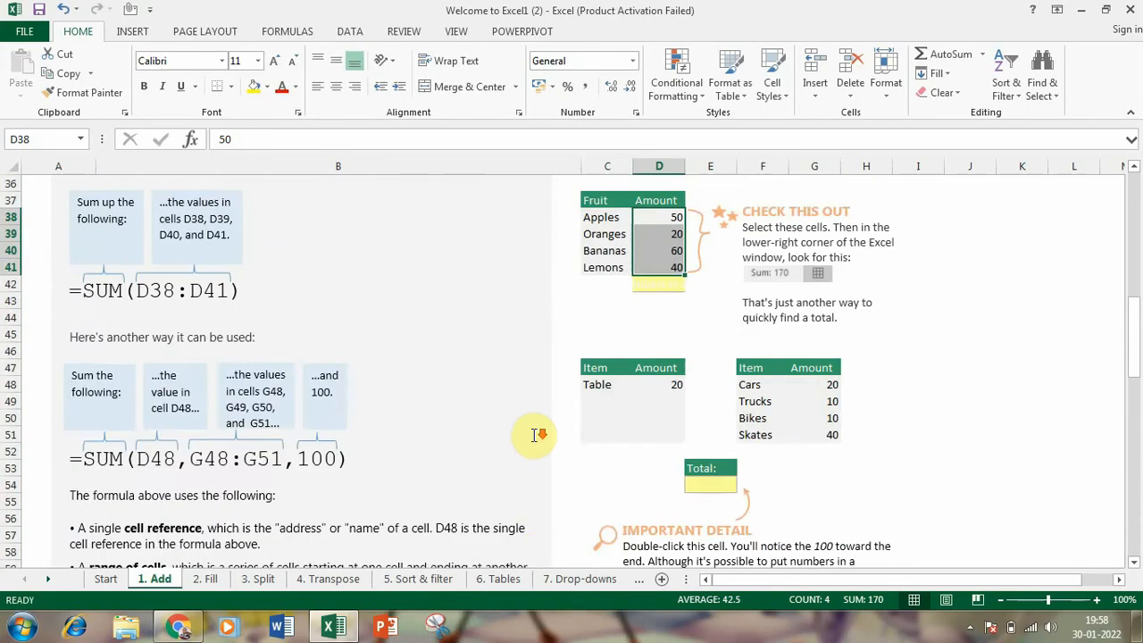
scroll(536, 435, up, 3)
scroll(497, 375, up, 5)
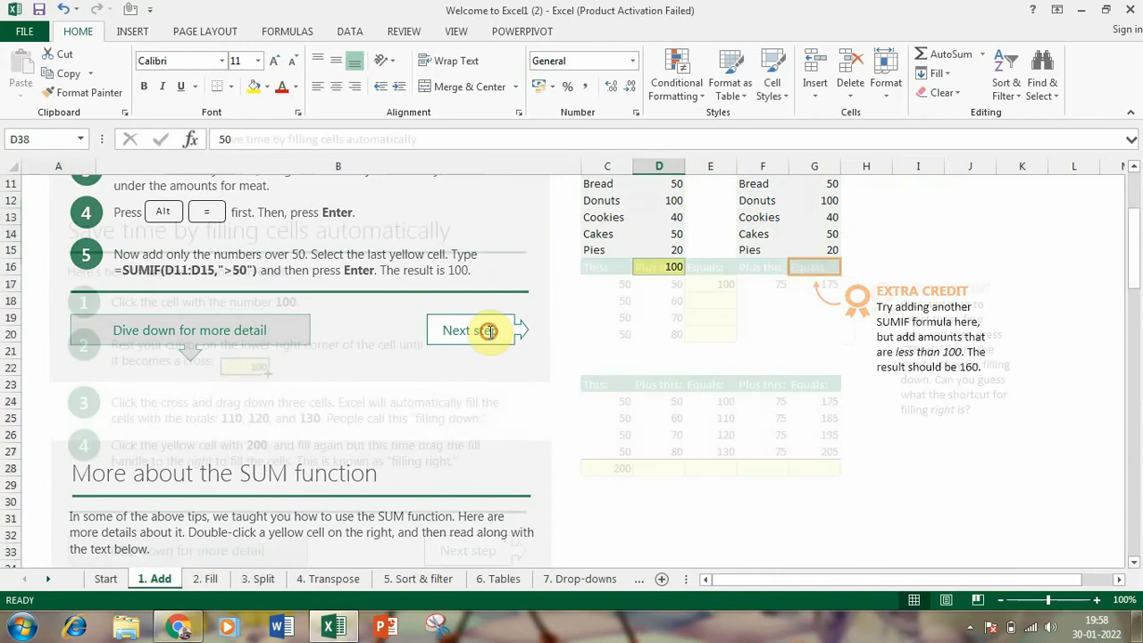
click(485, 330)
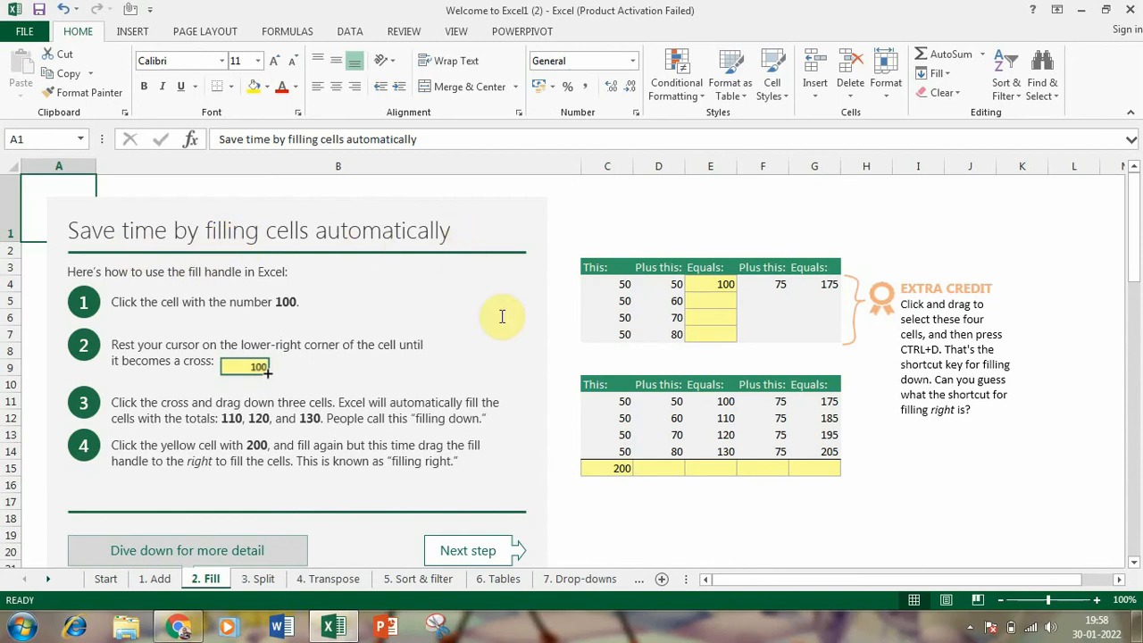
- Fill the sum formula from cell E4 down through E7 in the upper table
click(722, 296)
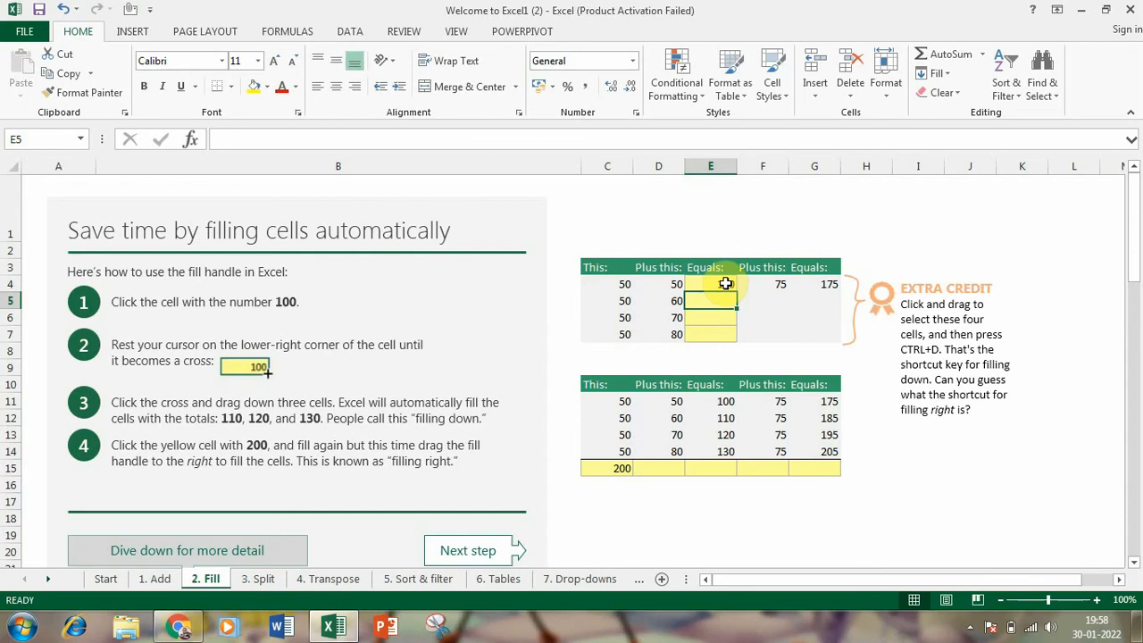
click(727, 284)
click(717, 301)
click(721, 284)
click(722, 298)
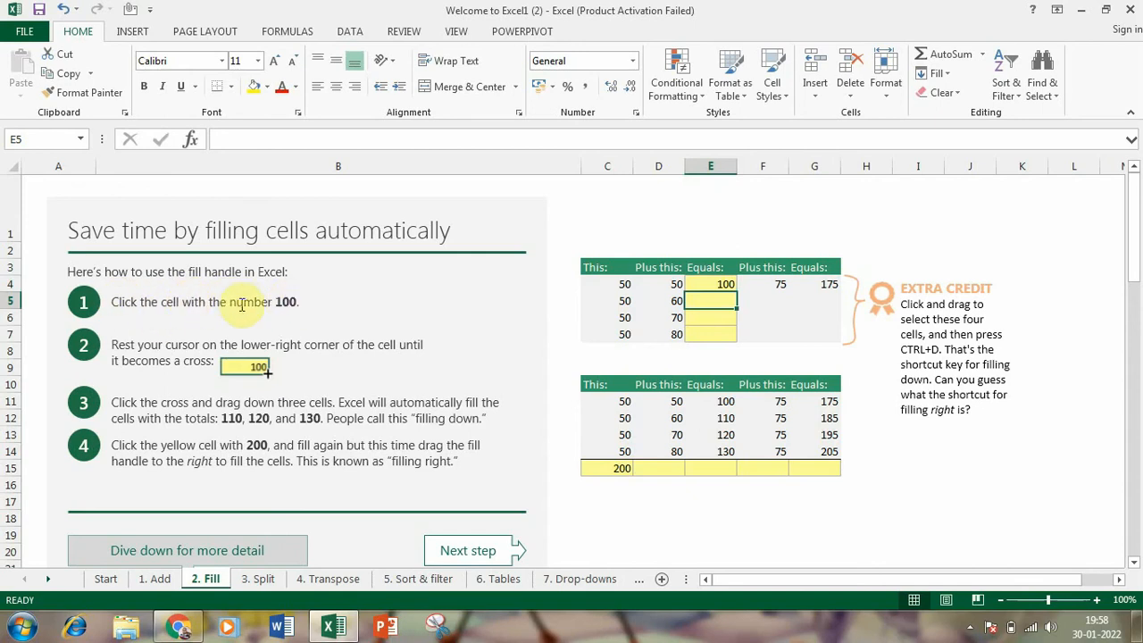
click(729, 284)
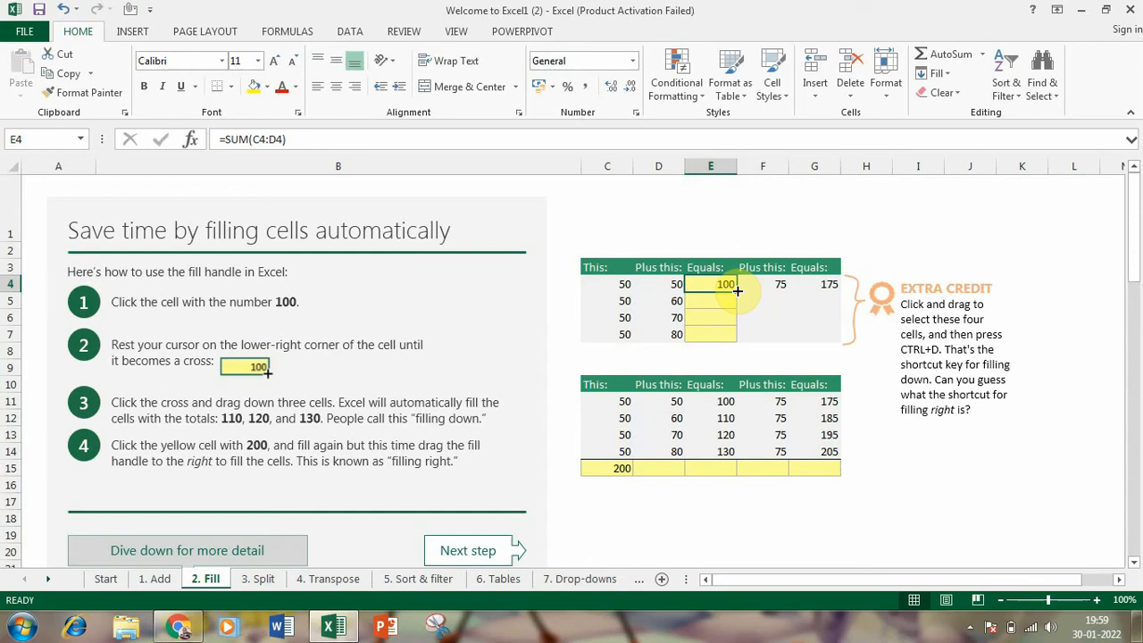
drag(737, 290, 721, 345)
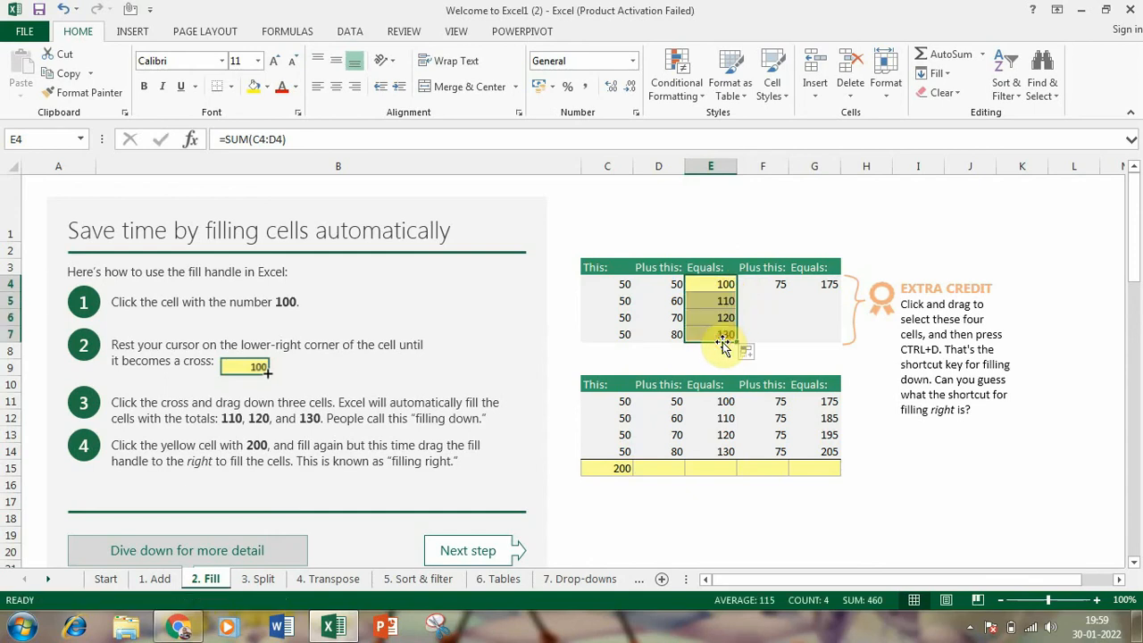
click(721, 364)
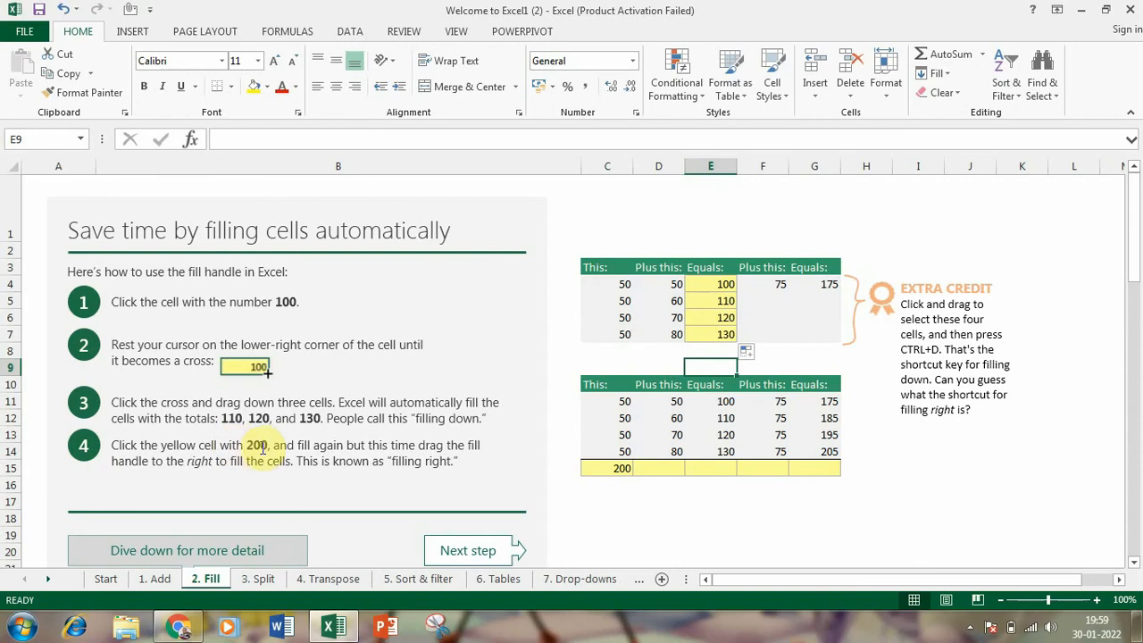
- Fill the sum formula from cell C15 right through G15 in the lower table
click(616, 470)
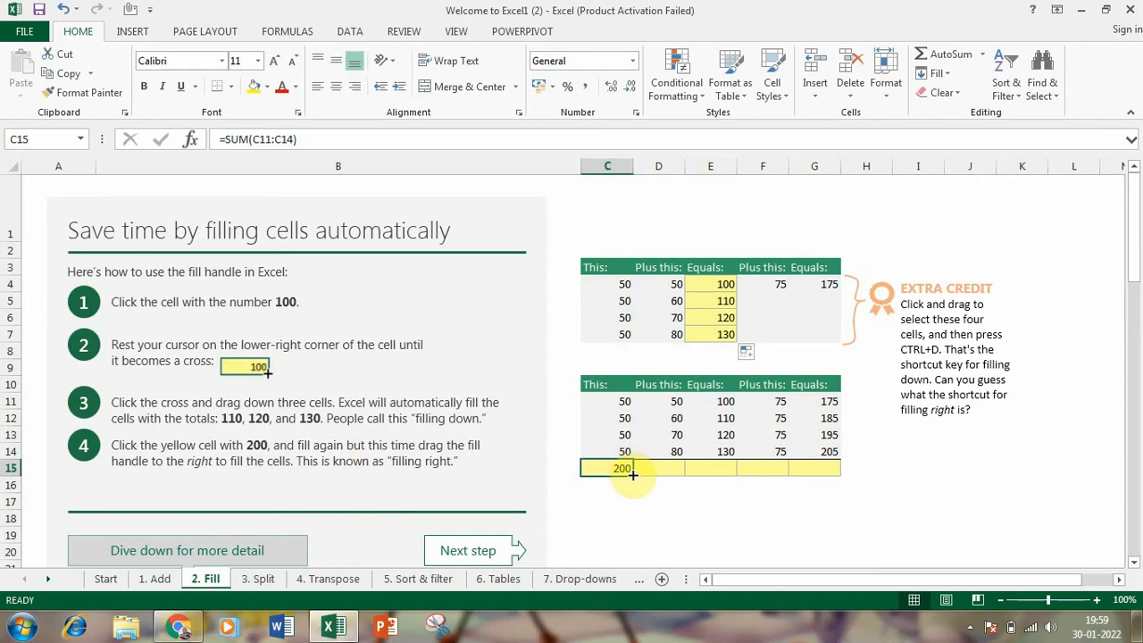
drag(632, 475, 823, 472)
click(795, 519)
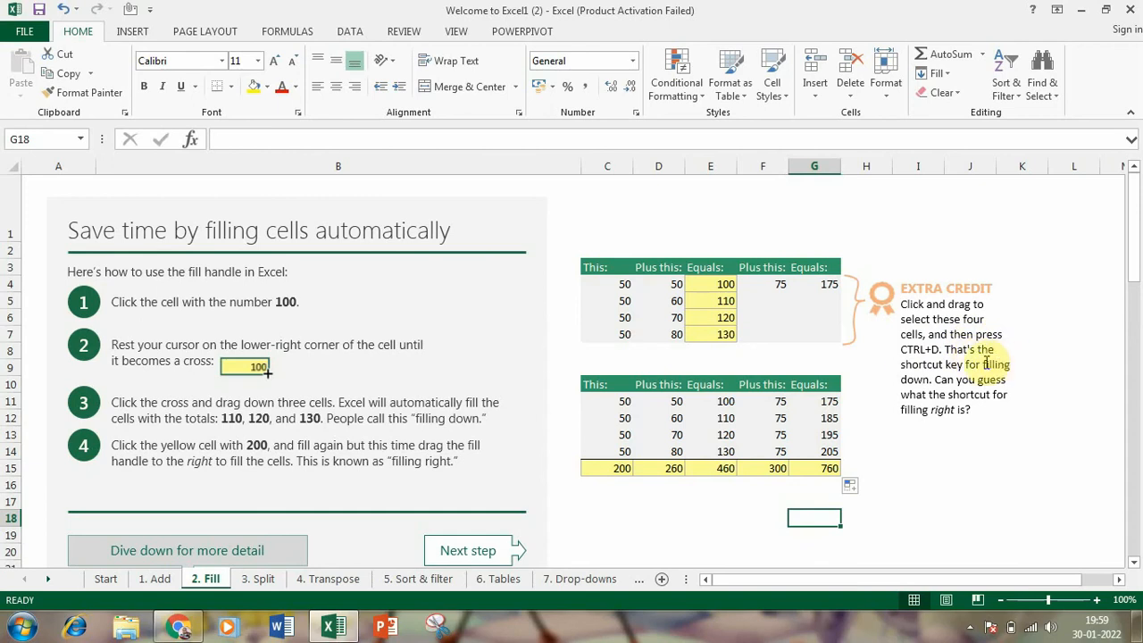
click(786, 284)
drag(788, 284, 814, 283)
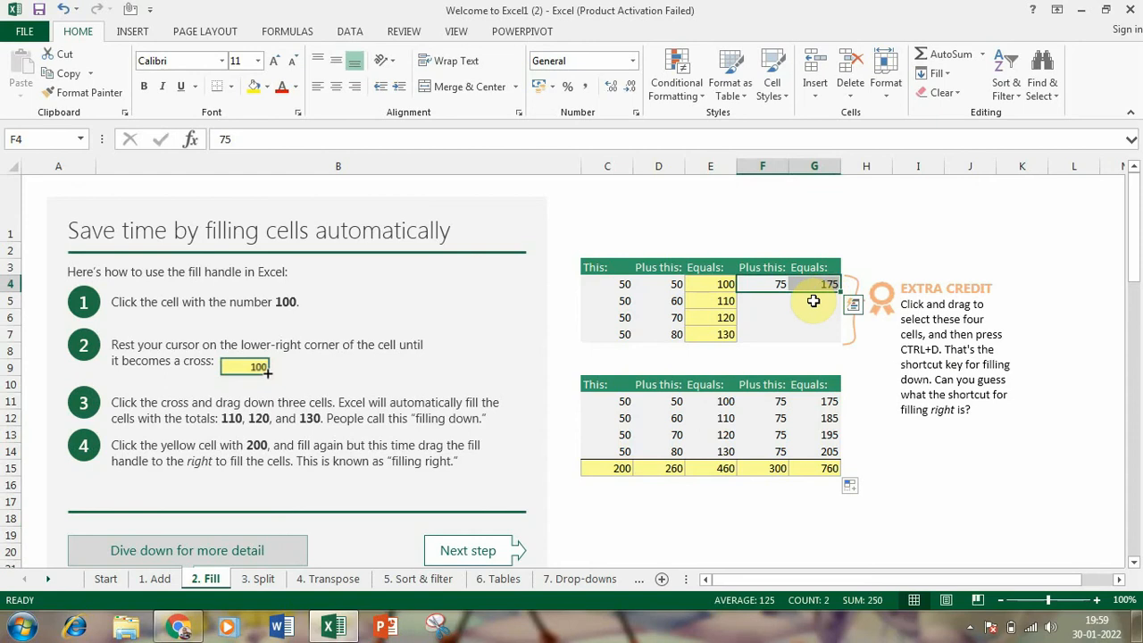
key(ctrl+d)
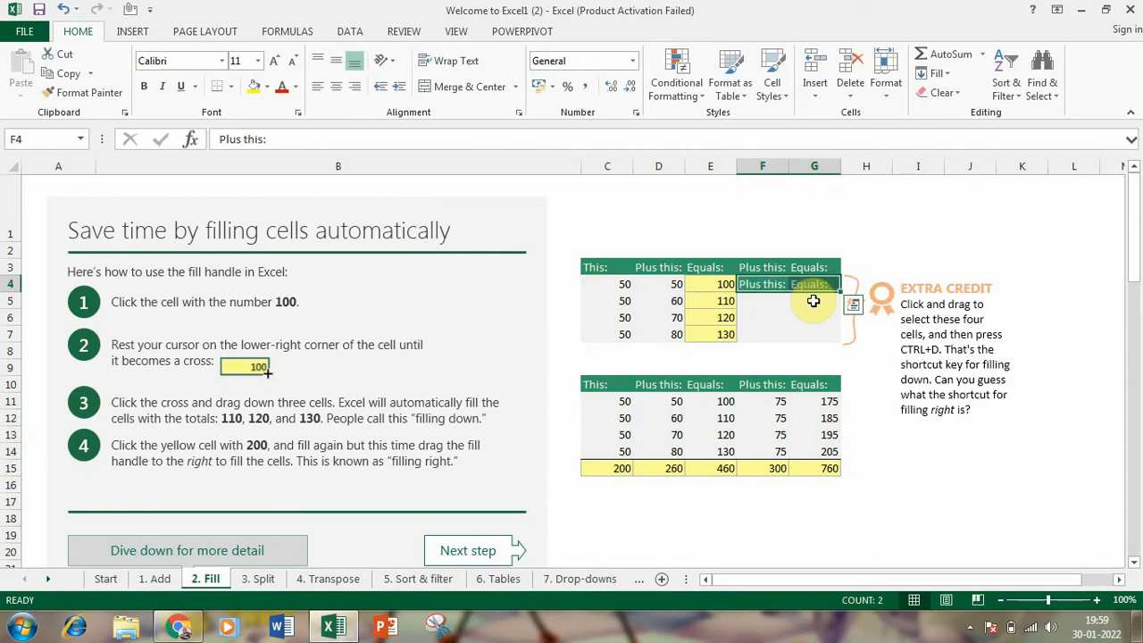
key(ctrl+z)
click(811, 301)
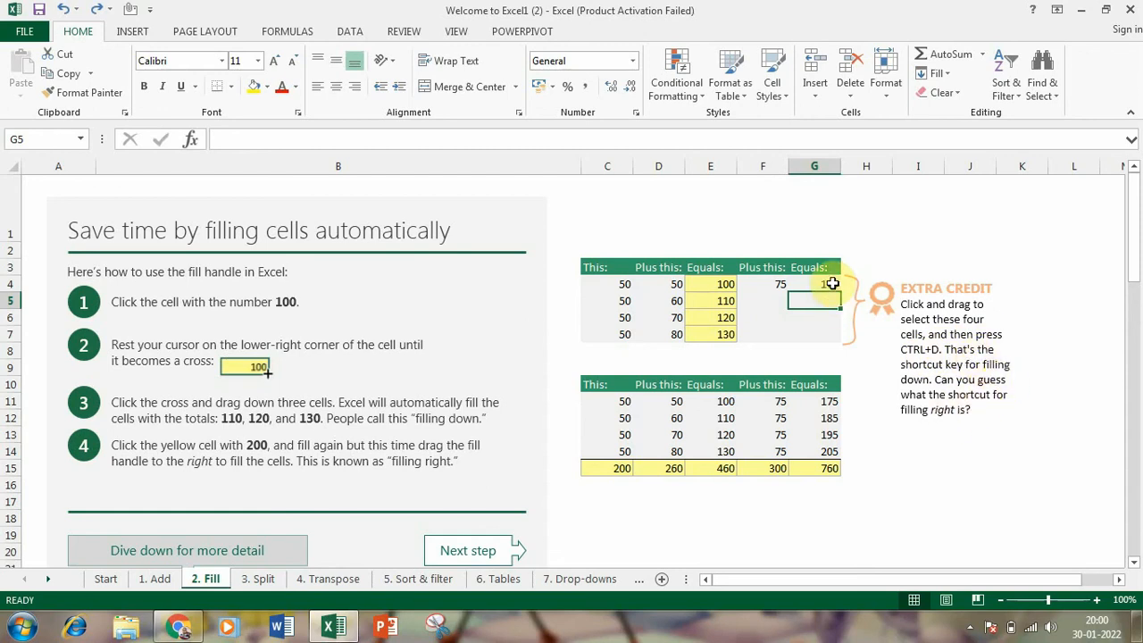
- In the upper table, fill the sum formula from G4 down through G7 and the value from F4 down through F7
click(832, 283)
drag(832, 283, 824, 334)
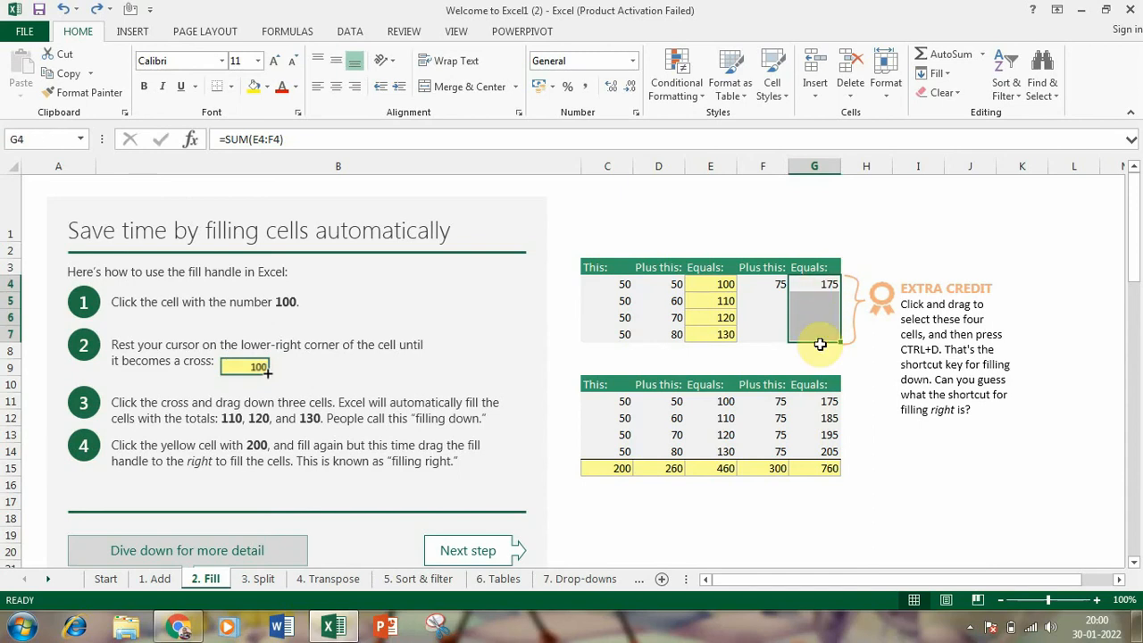
key(ctrl+d)
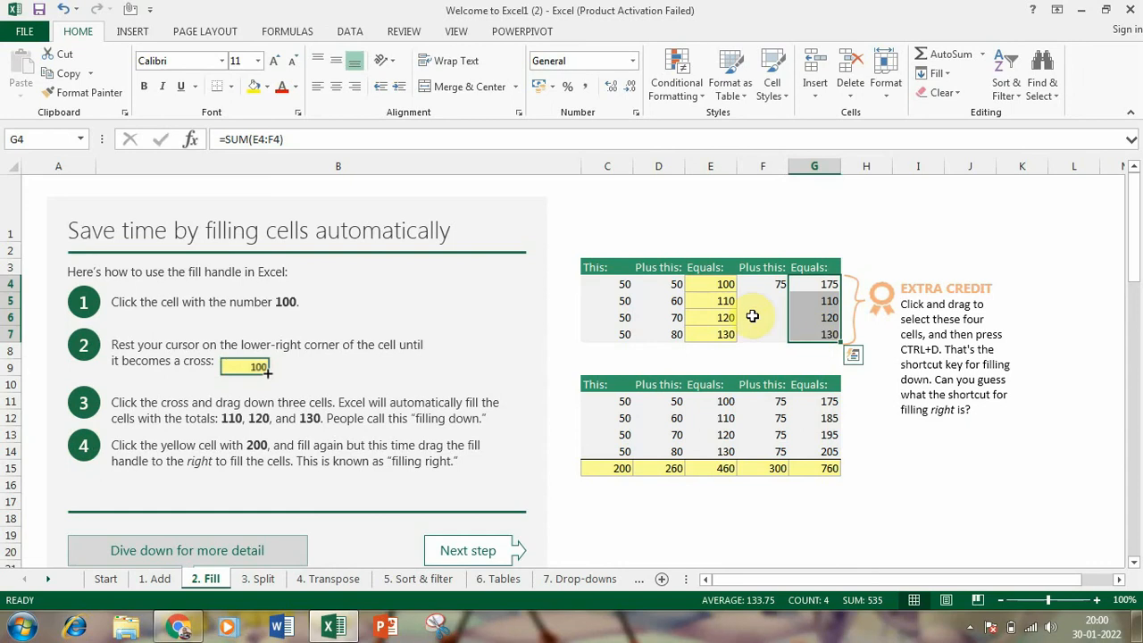
drag(773, 296, 773, 326)
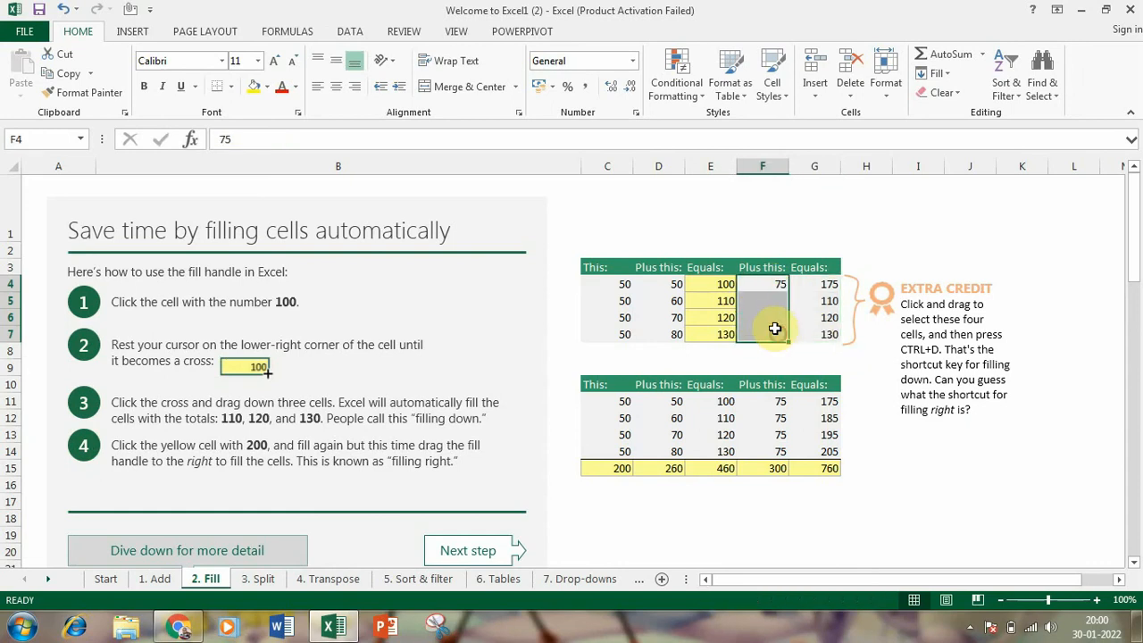
key(ctrl+d)
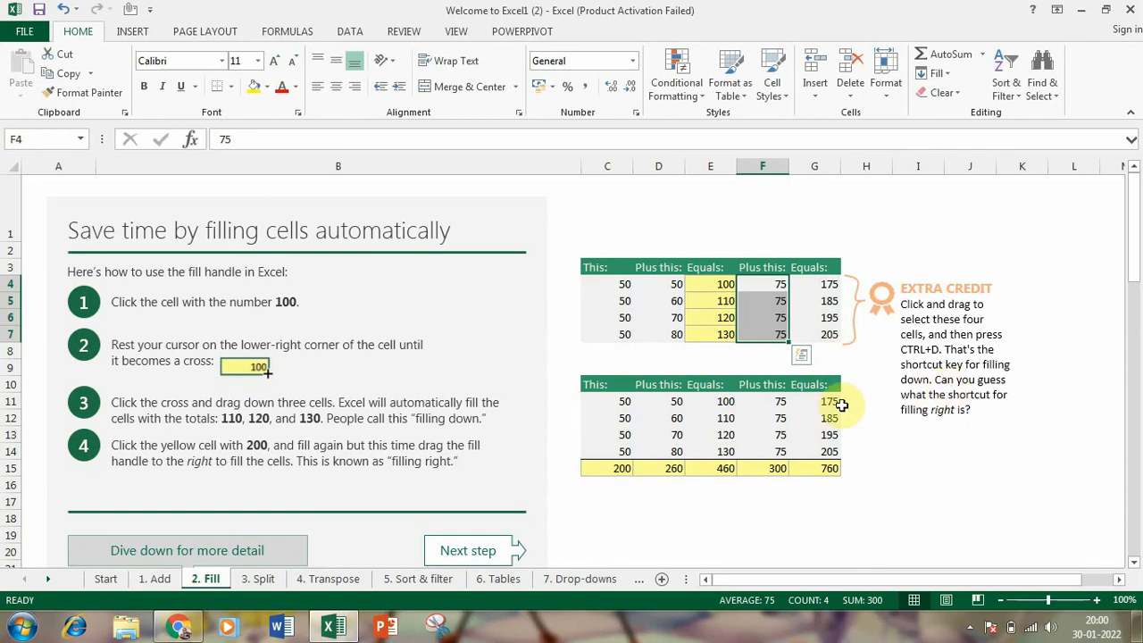
- Skim the remaining sections of the fill lesson and advance to the lesson on splitting data from one column
scroll(732, 420, down, 1)
scroll(658, 428, down, 10)
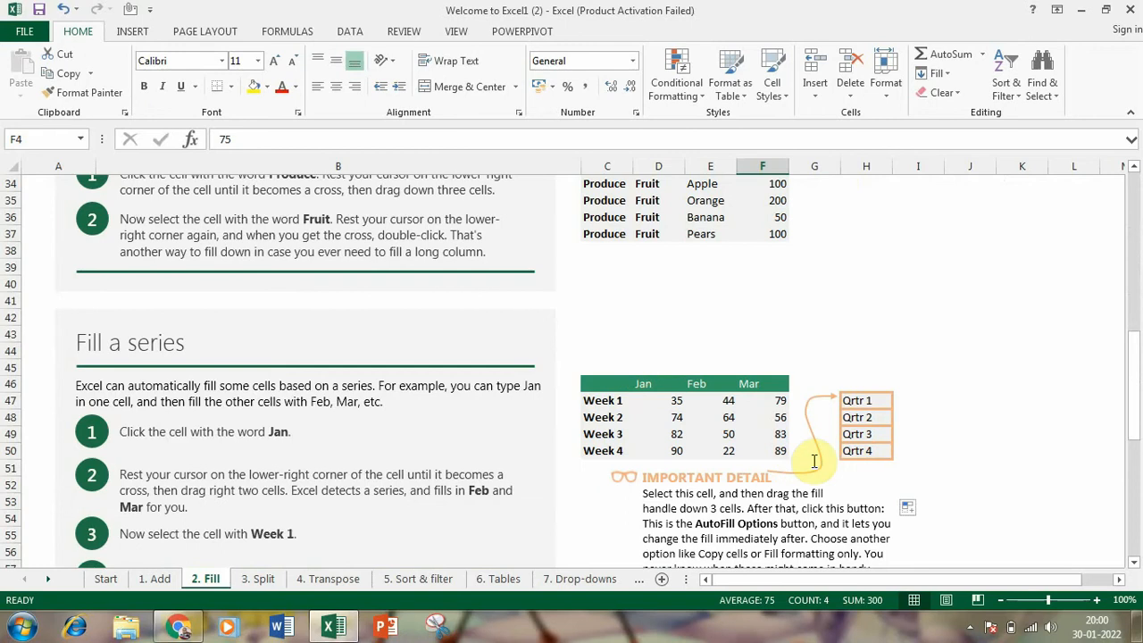
scroll(808, 460, down, 7)
scroll(808, 460, up, 3)
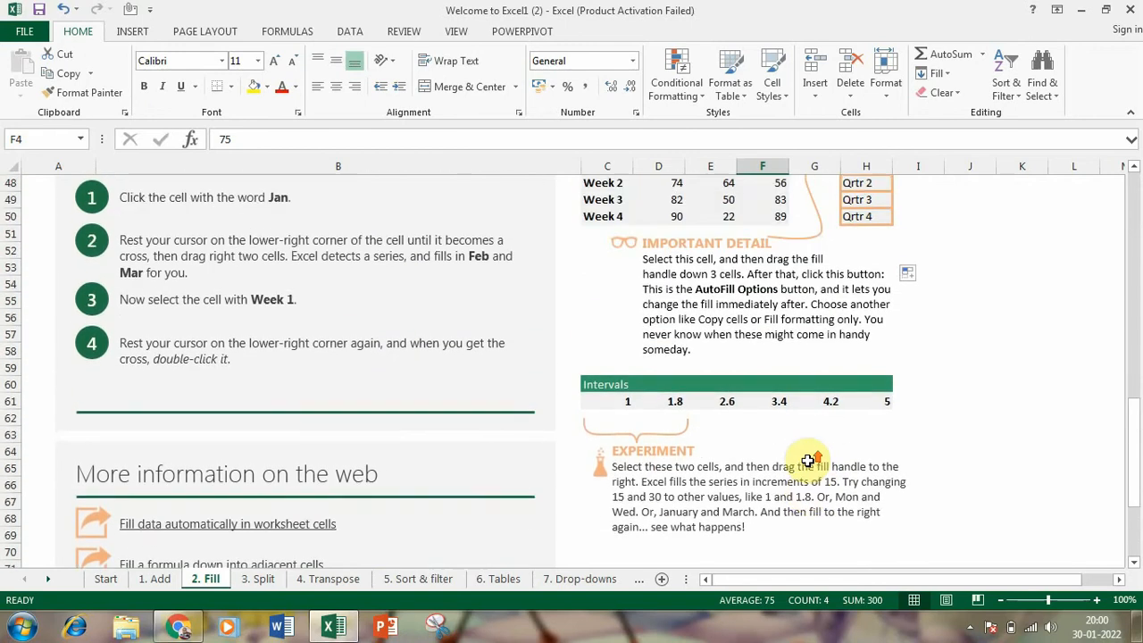
scroll(810, 460, down, 3)
scroll(801, 458, up, 15)
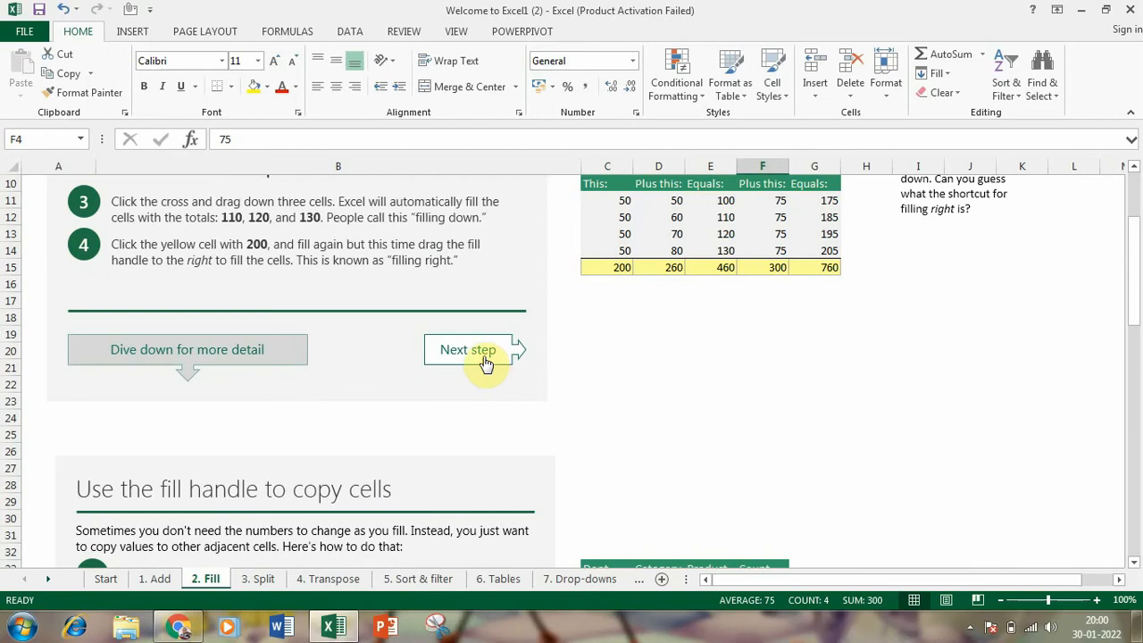
scroll(486, 353, up, 2)
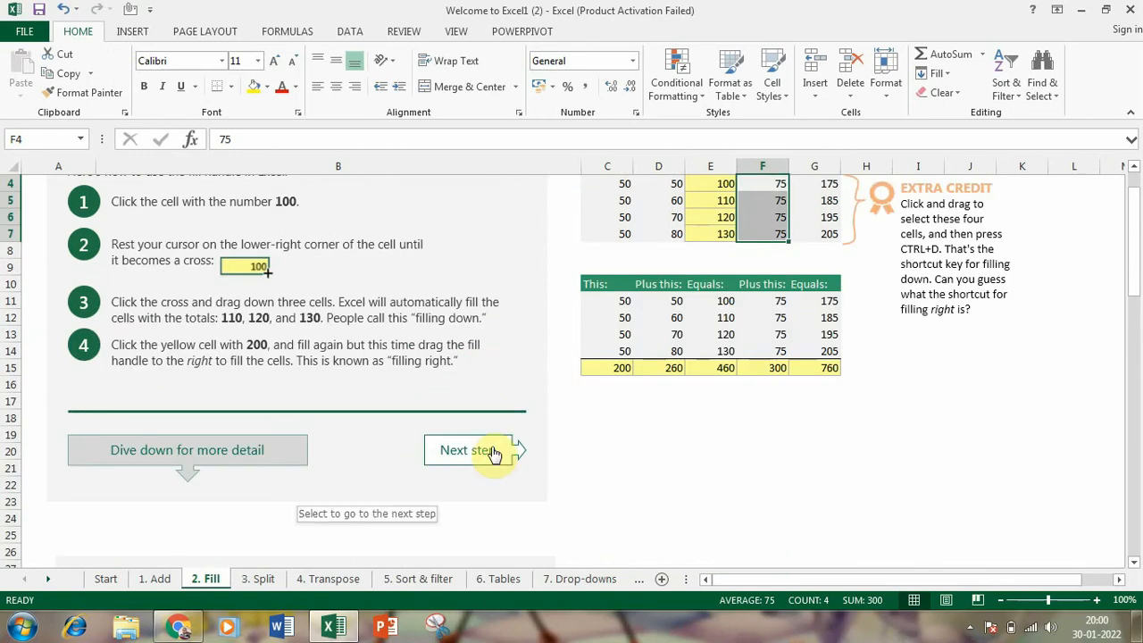
click(491, 451)
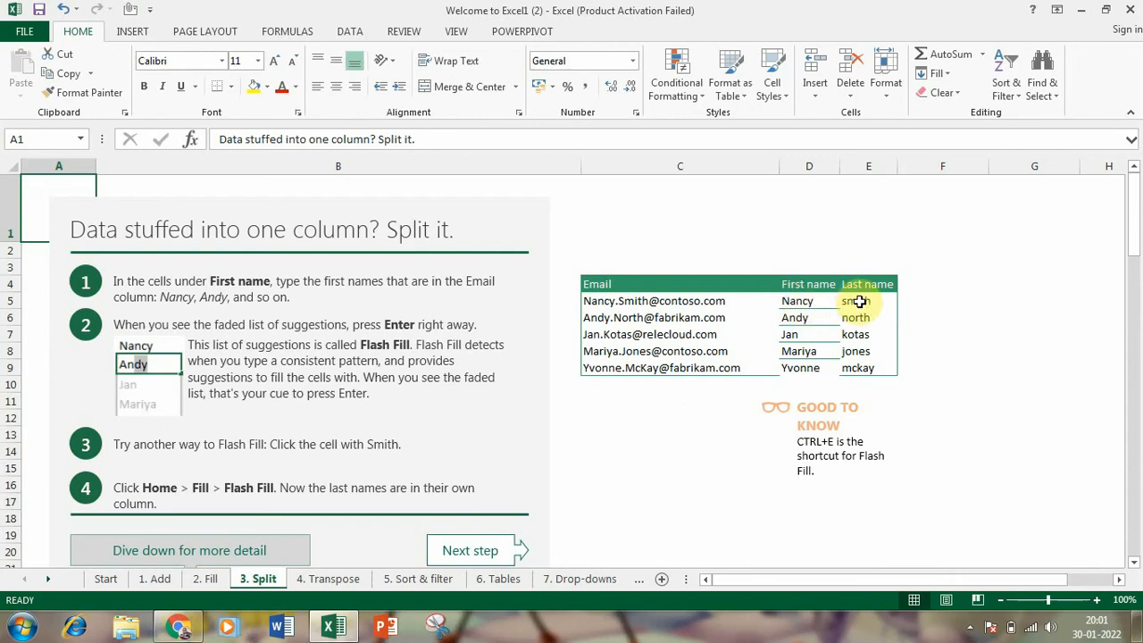
- Clear all existing first and last names in D5:E9 beside the email list
click(809, 318)
drag(835, 331, 845, 357)
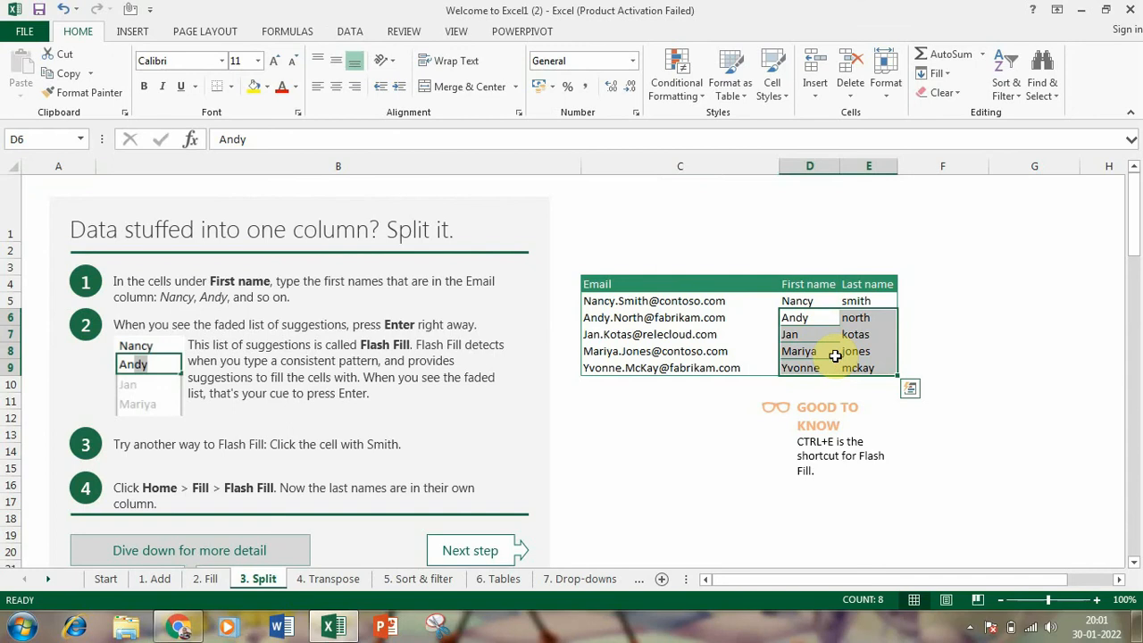
key(Delete)
click(825, 395)
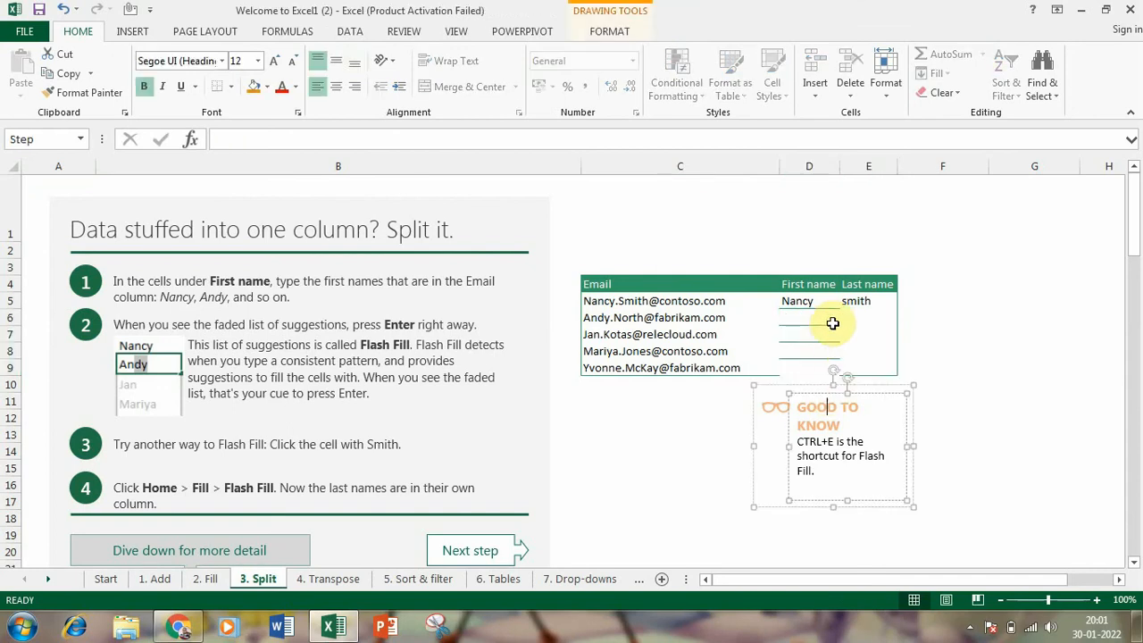
drag(819, 303, 857, 316)
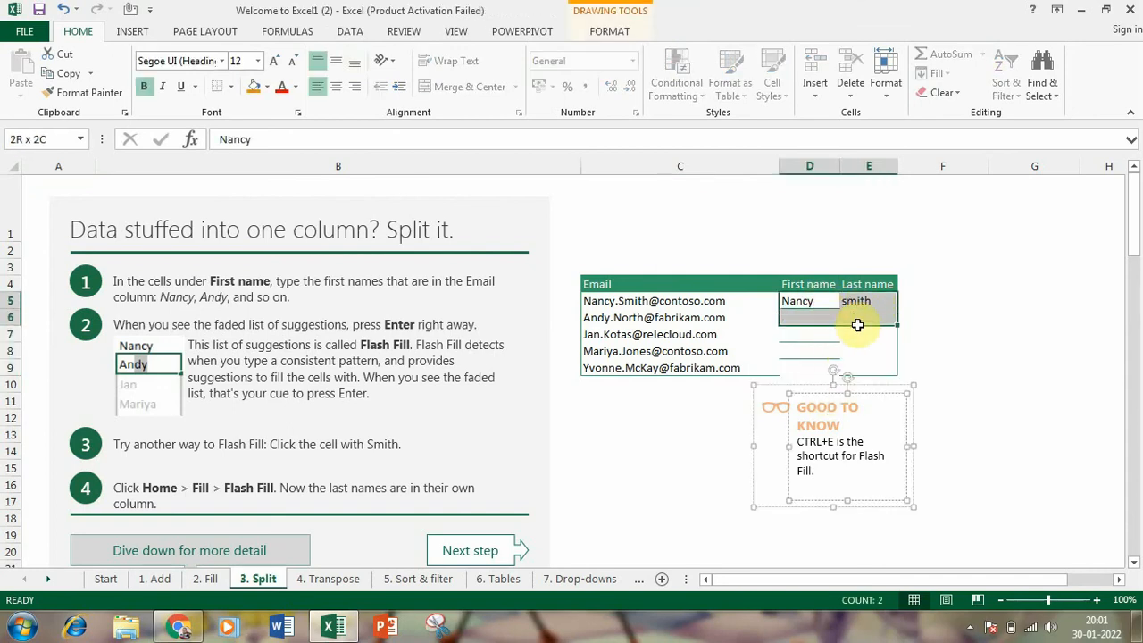
key(Delete)
- Enter the first names from the first two emails in D5 and D6, accepting the Flash Fill suggestions for the rest of the column
click(818, 302)
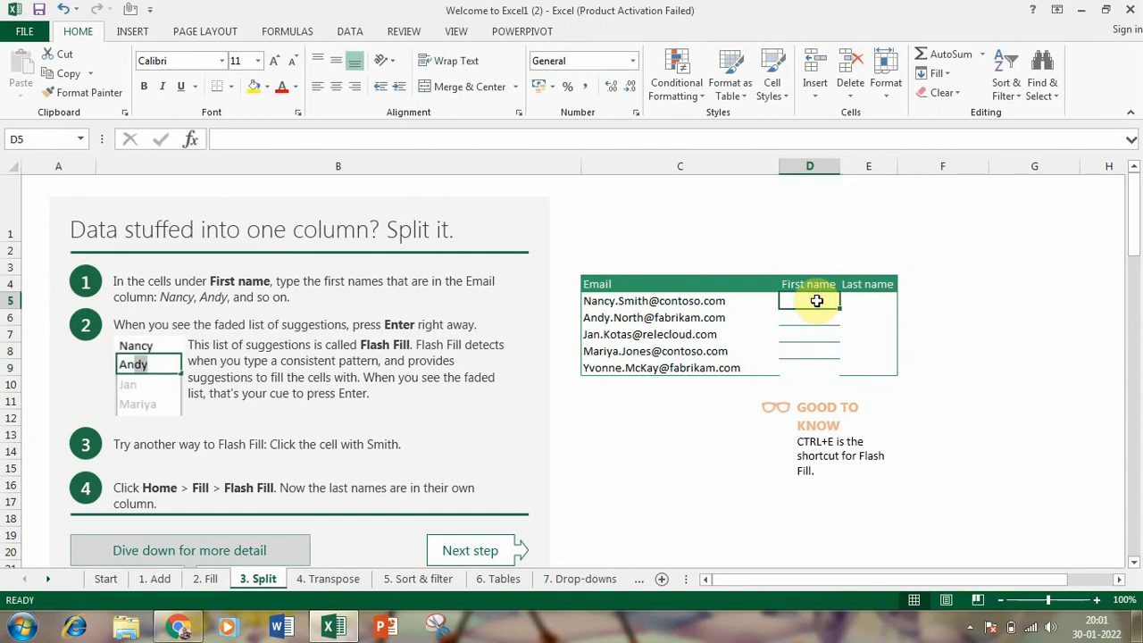
text(nancy)
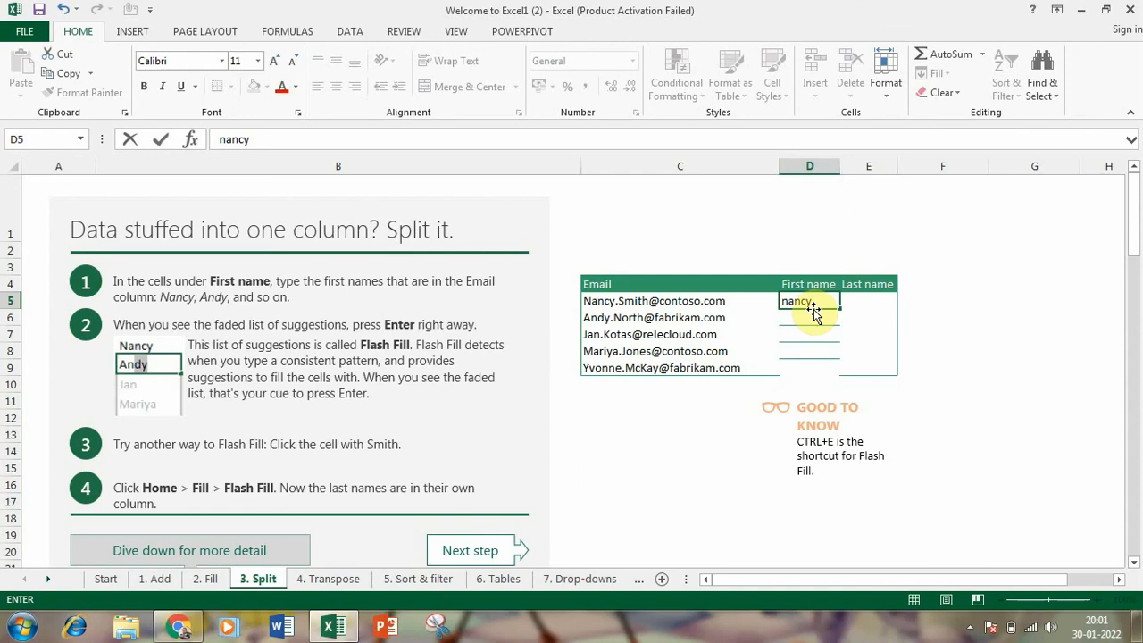
key(Return)
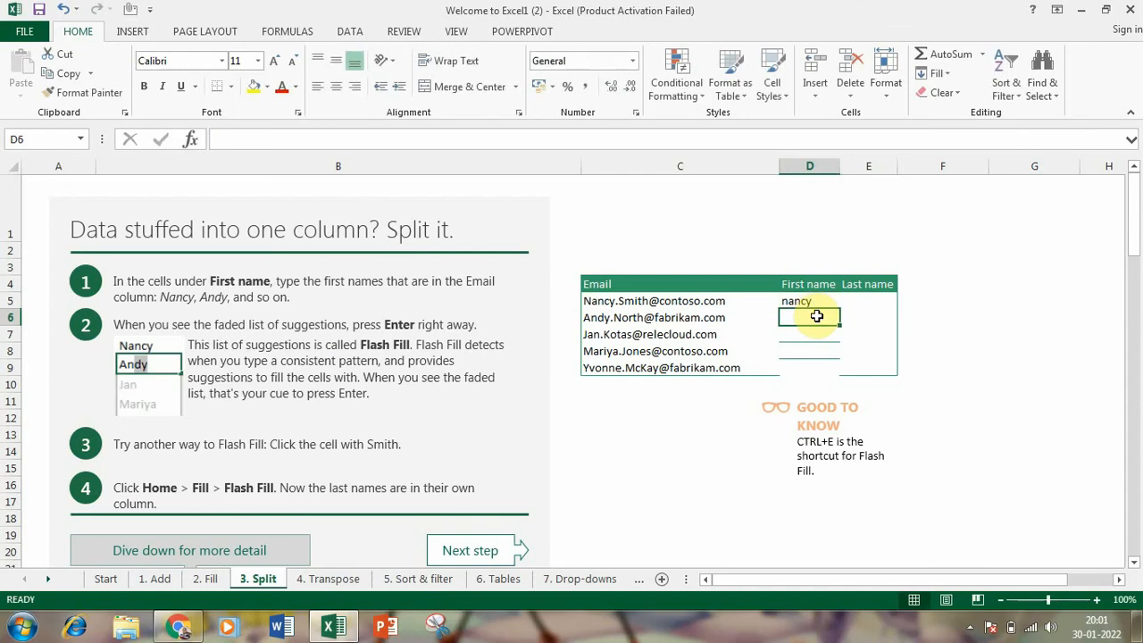
text(andy)
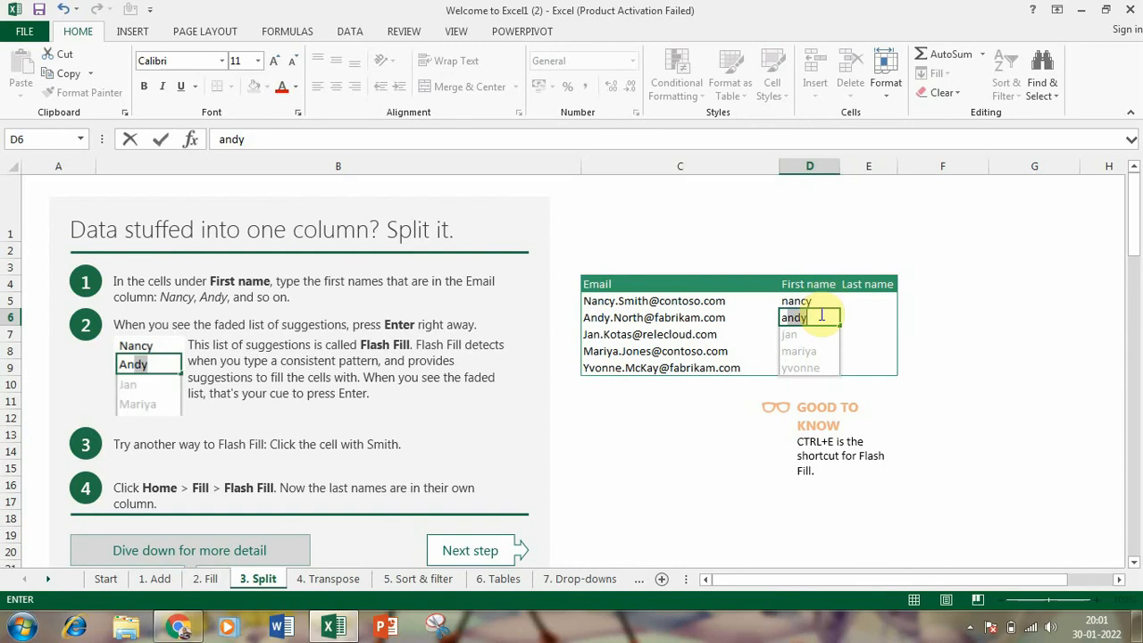
key(Return)
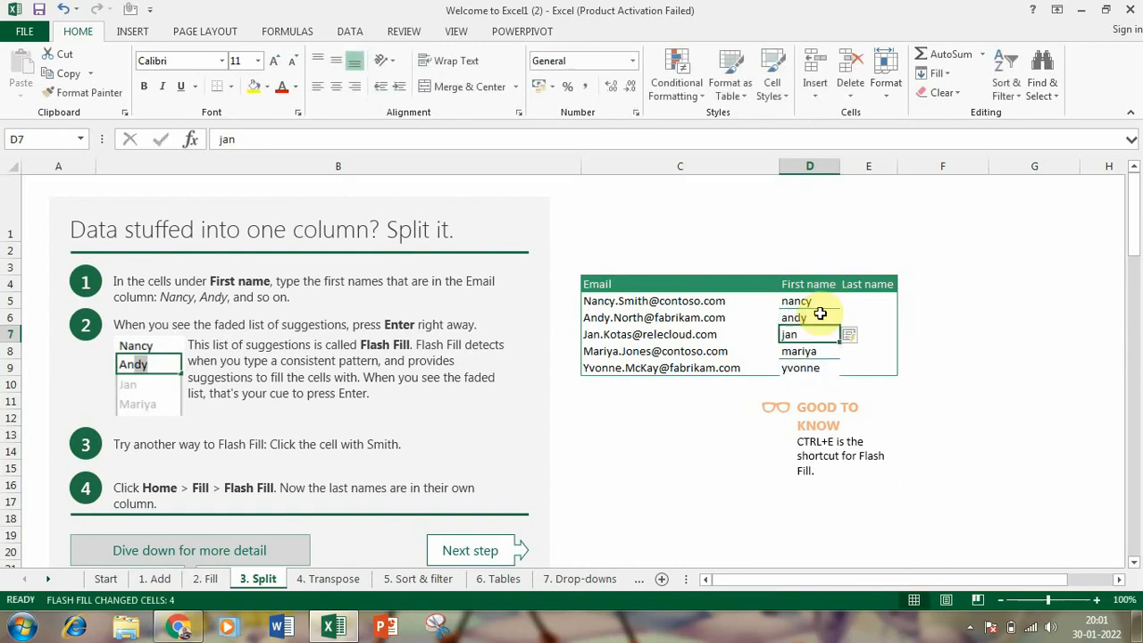
key(Down)
key(Down)
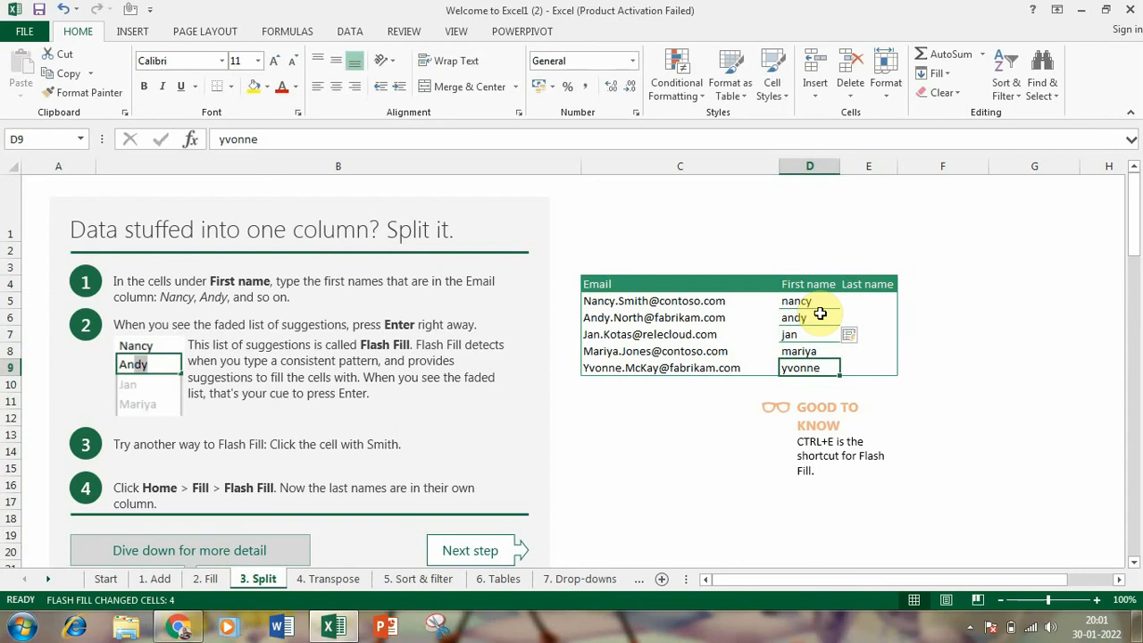
- Enter the last names from the first two emails in E5 and E6, accepting the Flash Fill suggestions for the rest of the column
click(855, 301)
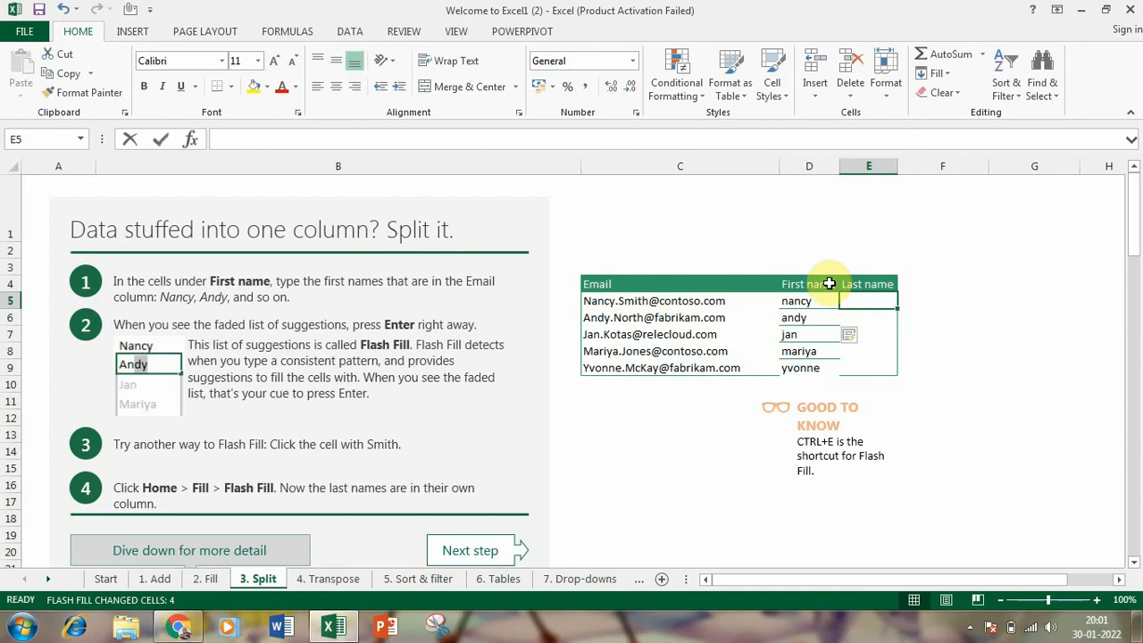
text(smith)
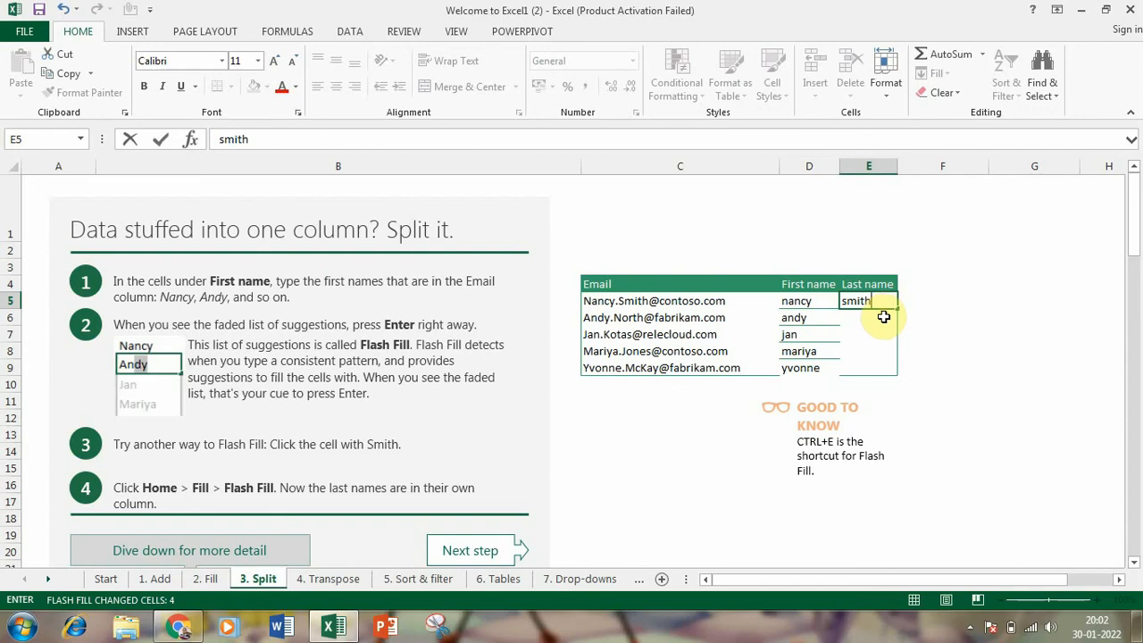
key(Return)
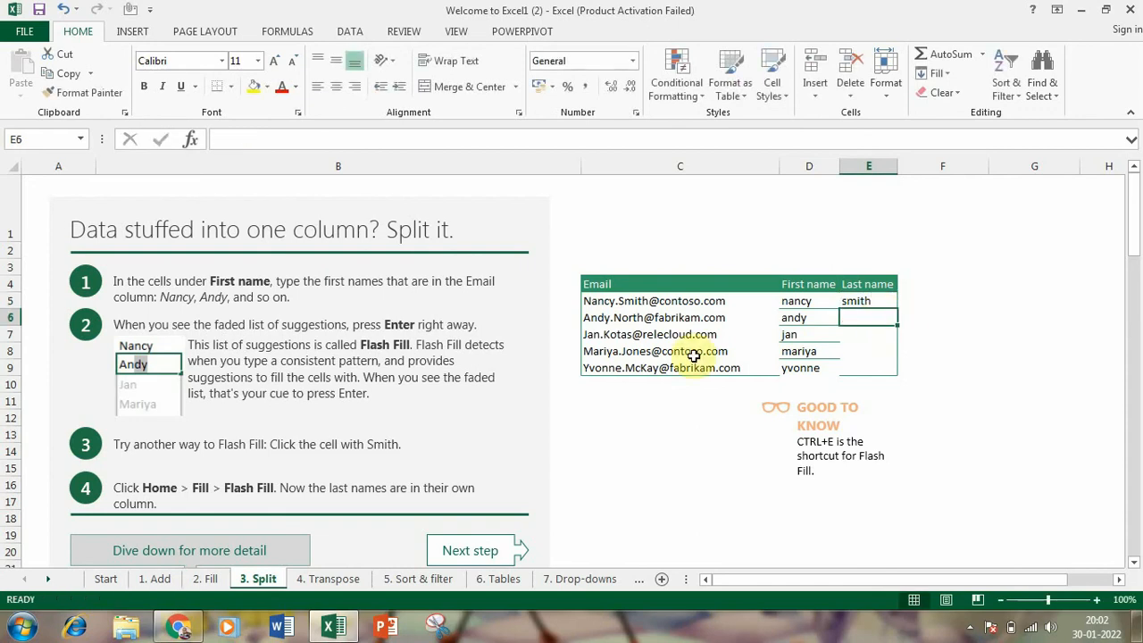
text(north)
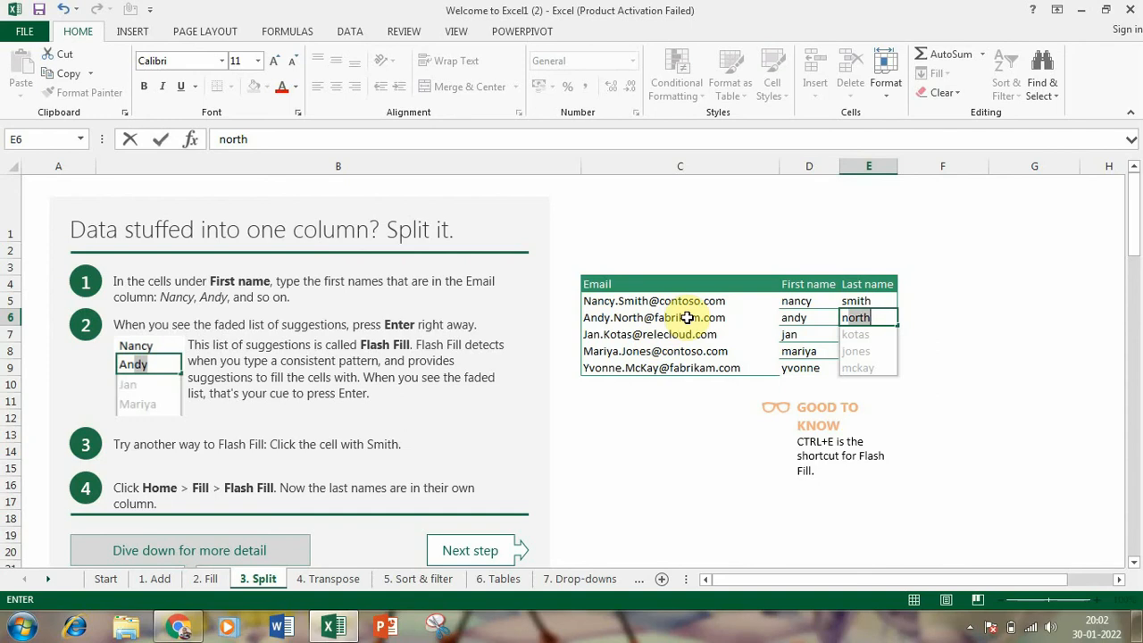
key(Return)
key(Return)
key(Return)
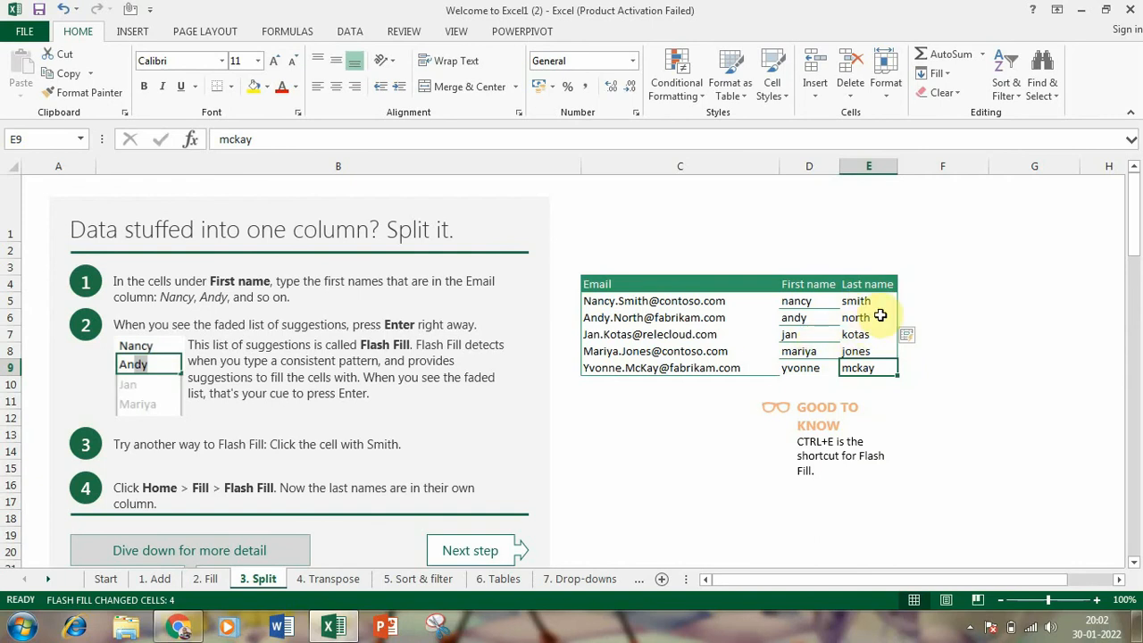
- Clear the last names in E6:E9 and refill them by applying Flash Fill to E5:E9
drag(879, 316, 862, 367)
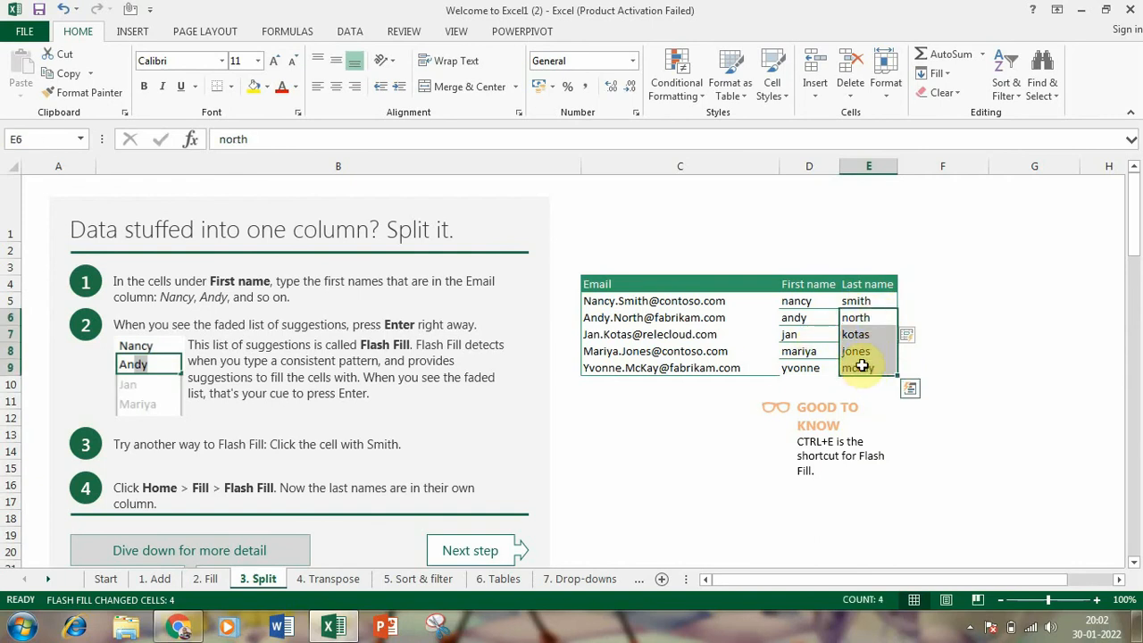
key(Delete)
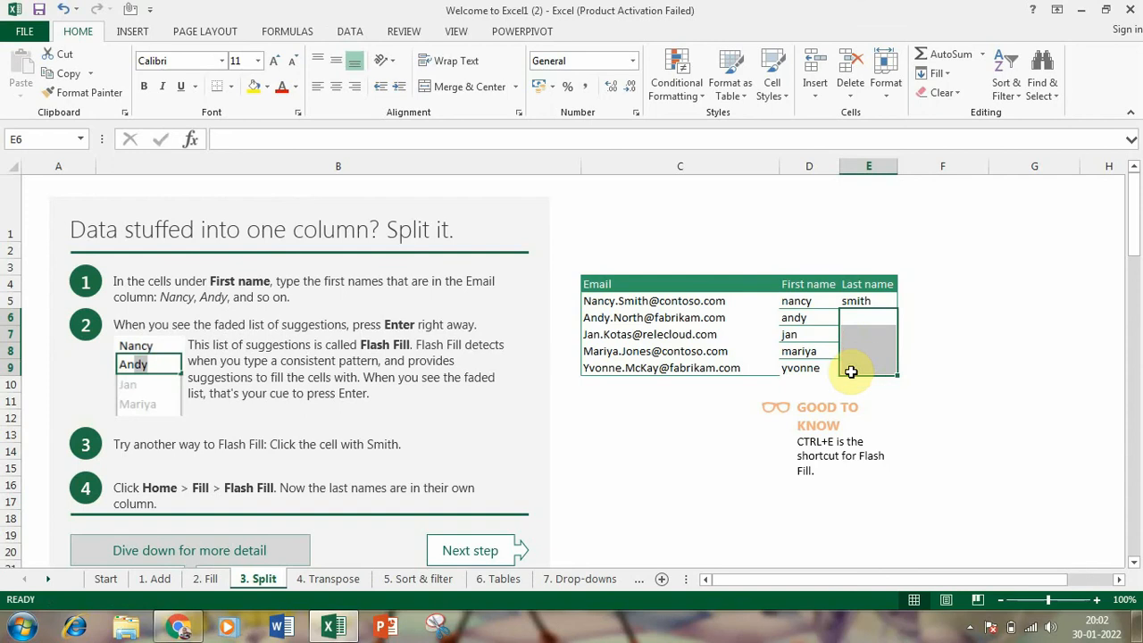
click(892, 406)
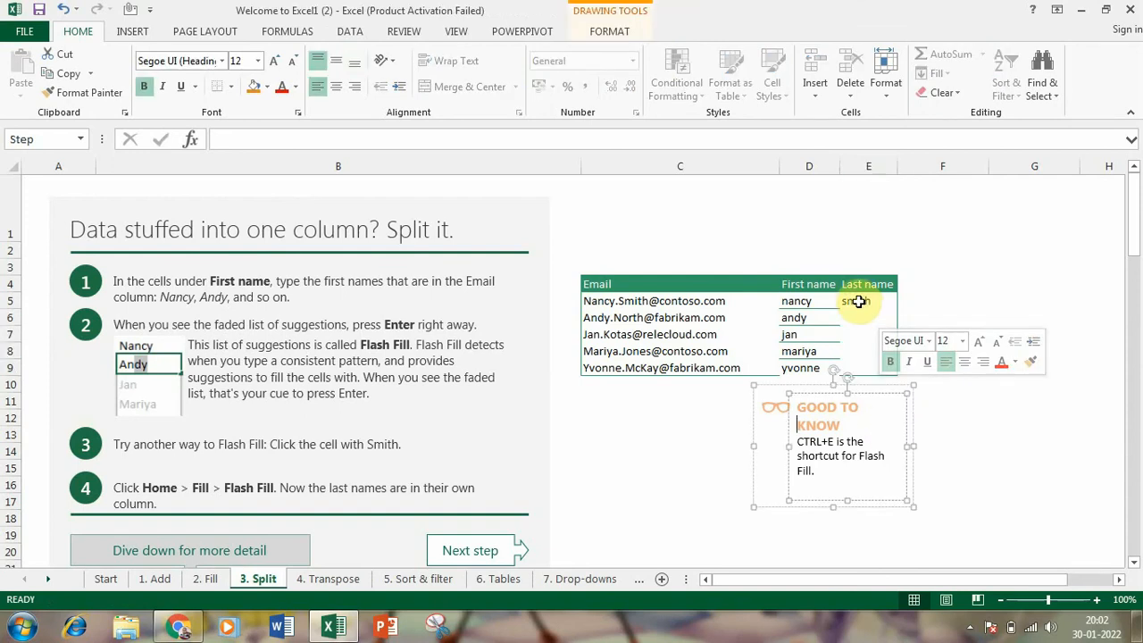
drag(857, 302, 863, 358)
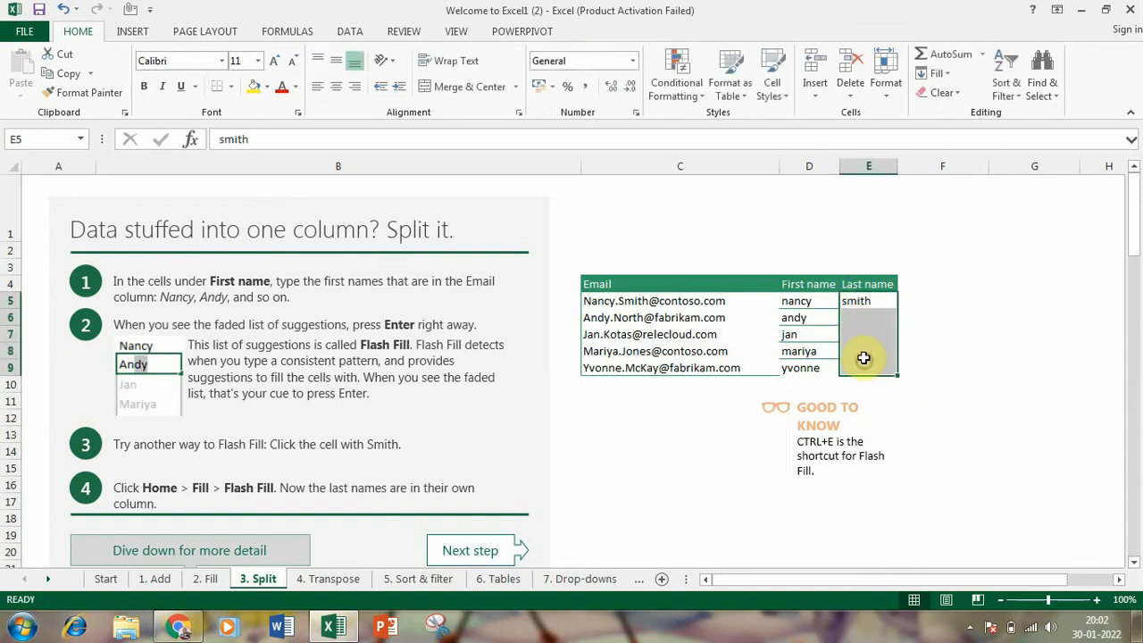
key(ctrl+e)
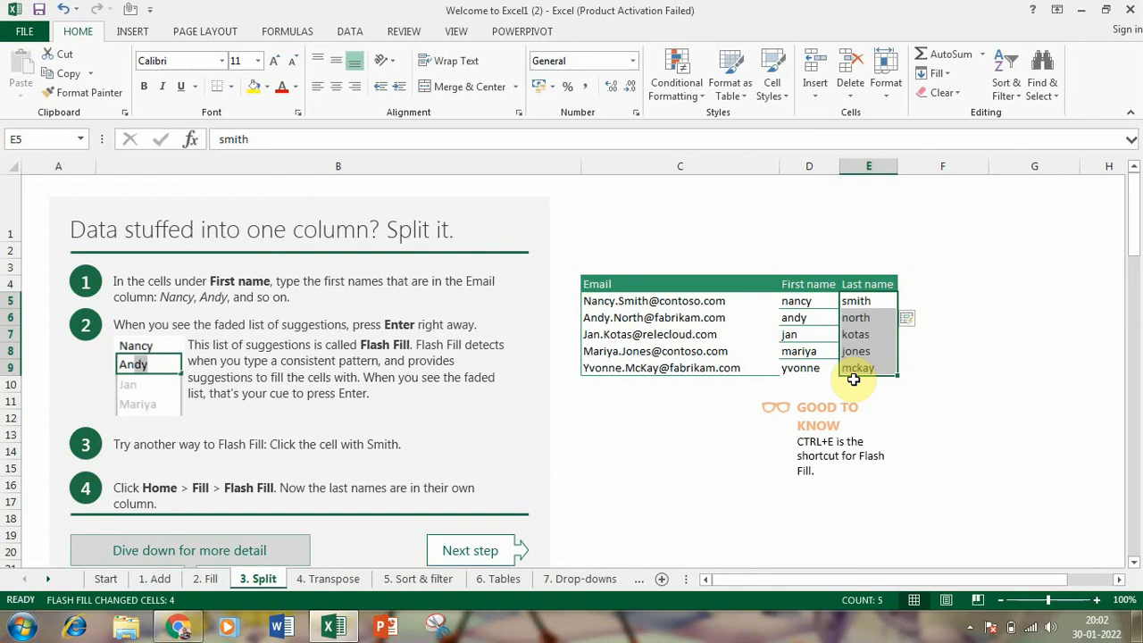
click(914, 417)
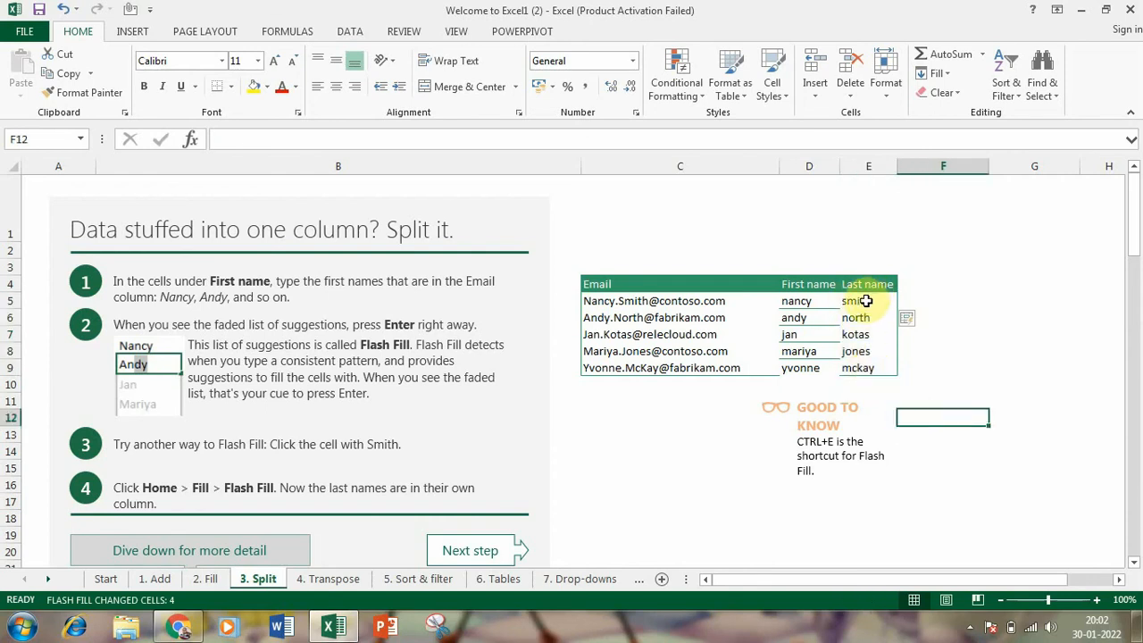
- Empty E6:E9 in the Last name column once more and Flash Fill the range E5:E9 again
drag(865, 317, 866, 366)
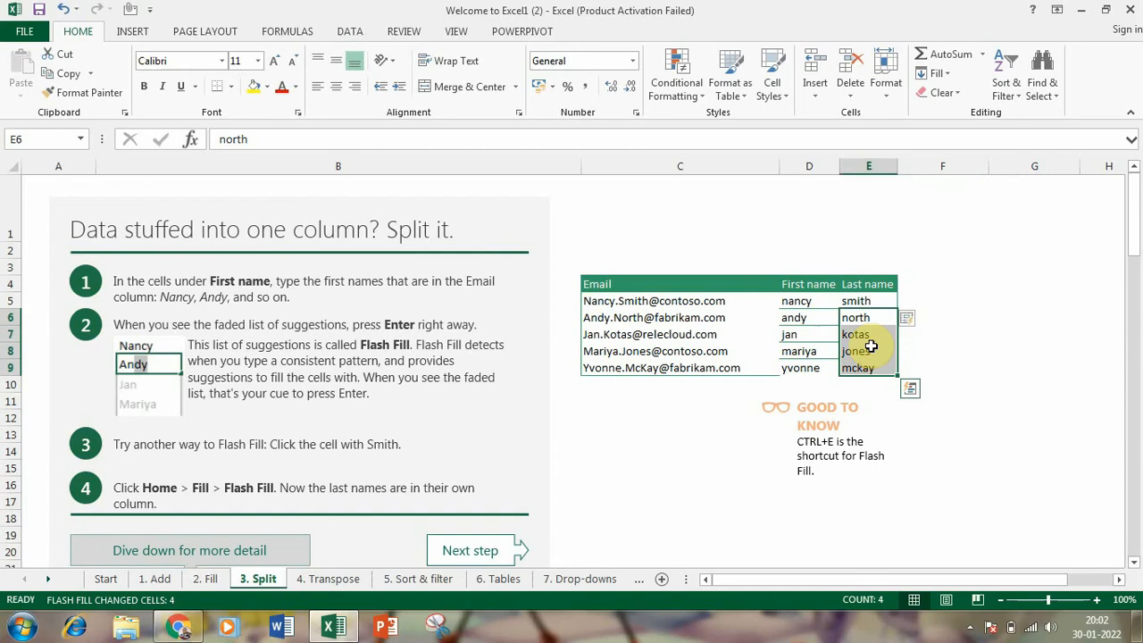
key(Delete)
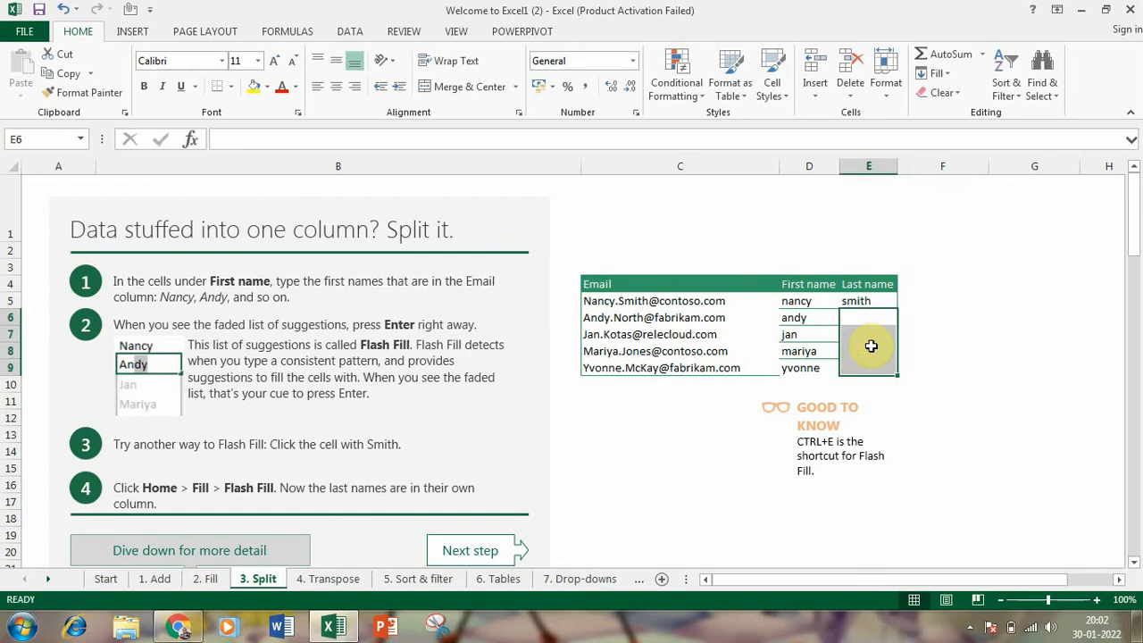
drag(864, 302, 869, 365)
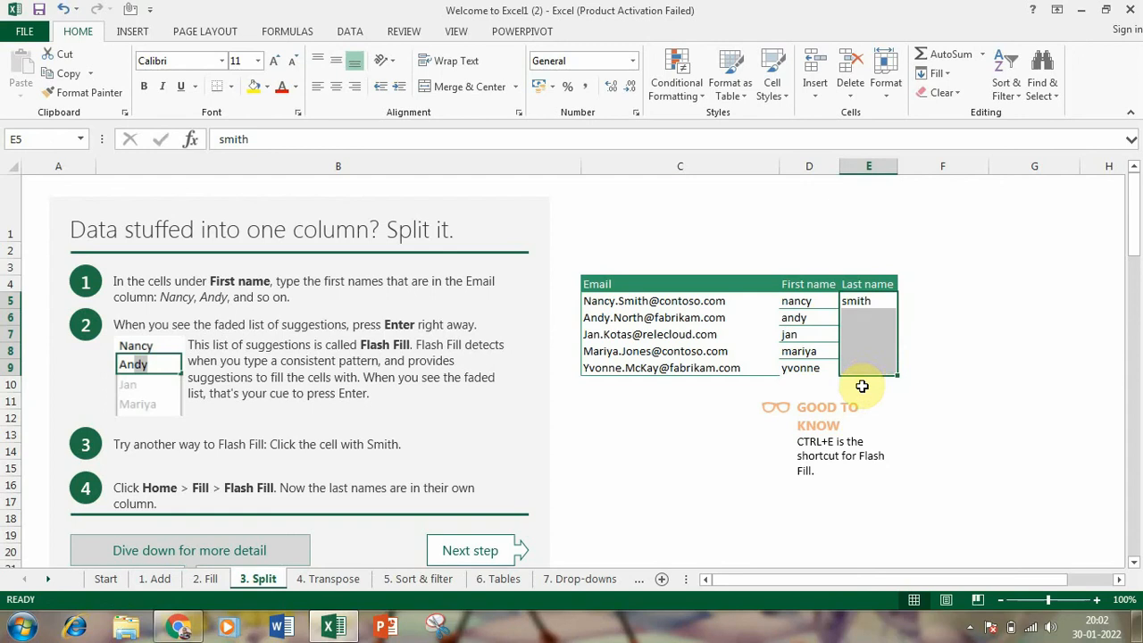
key(ctrl+e)
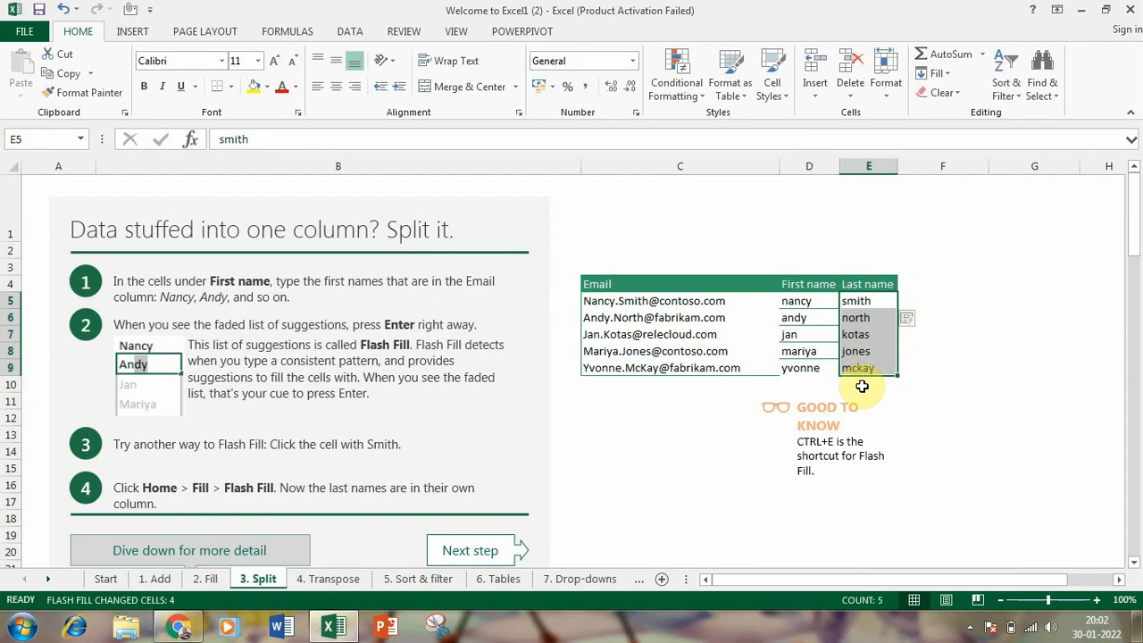
- Look through the rest of the Split lesson, covering delimiters, splitting with formulas and the web links
scroll(879, 436, down, 7)
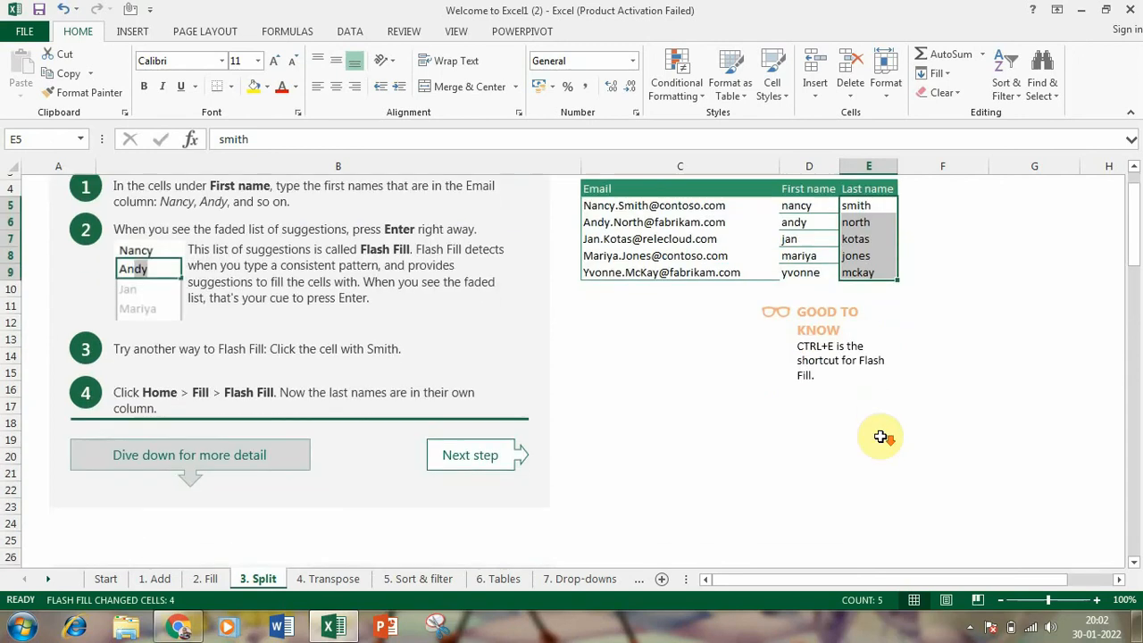
scroll(880, 435, down, 3)
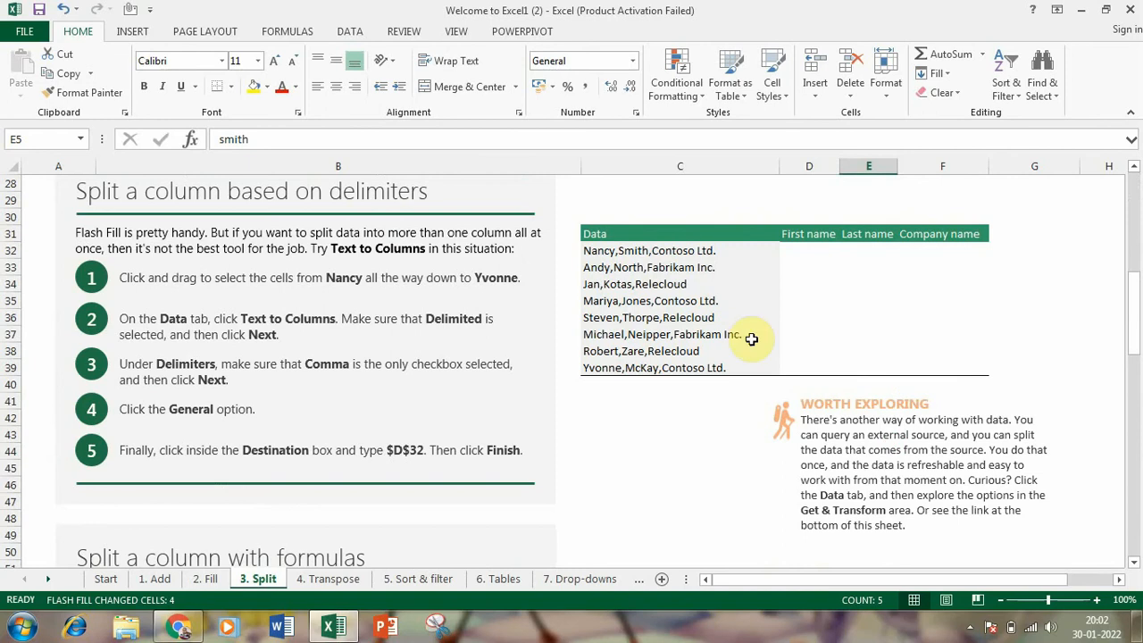
scroll(874, 486, down, 1)
scroll(874, 490, down, 5)
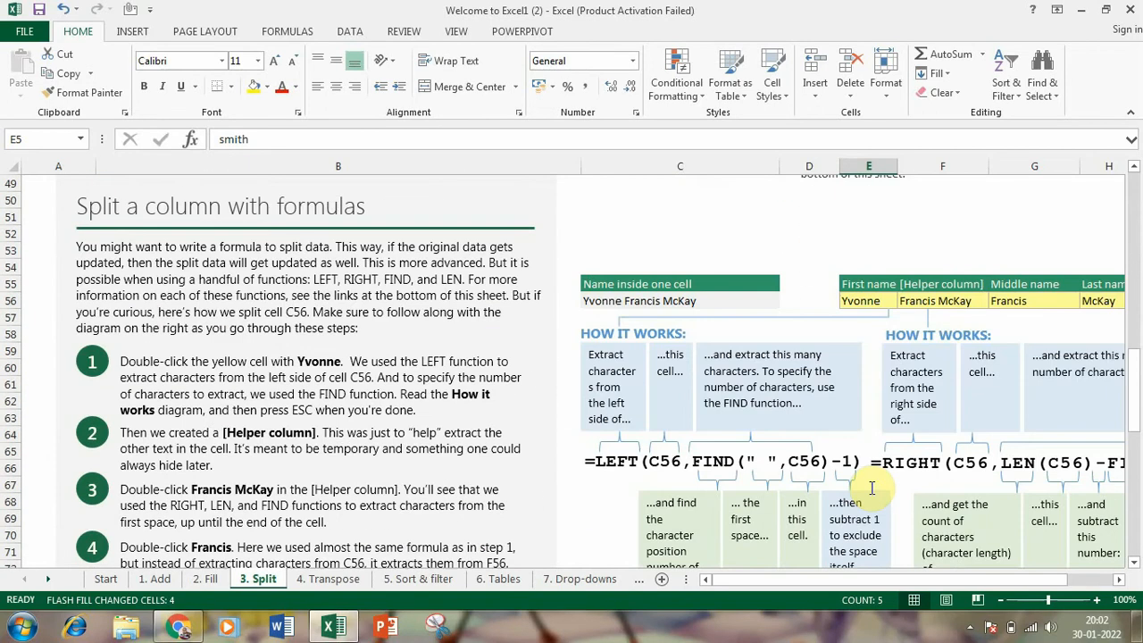
scroll(871, 485, down, 4)
scroll(867, 484, up, 3)
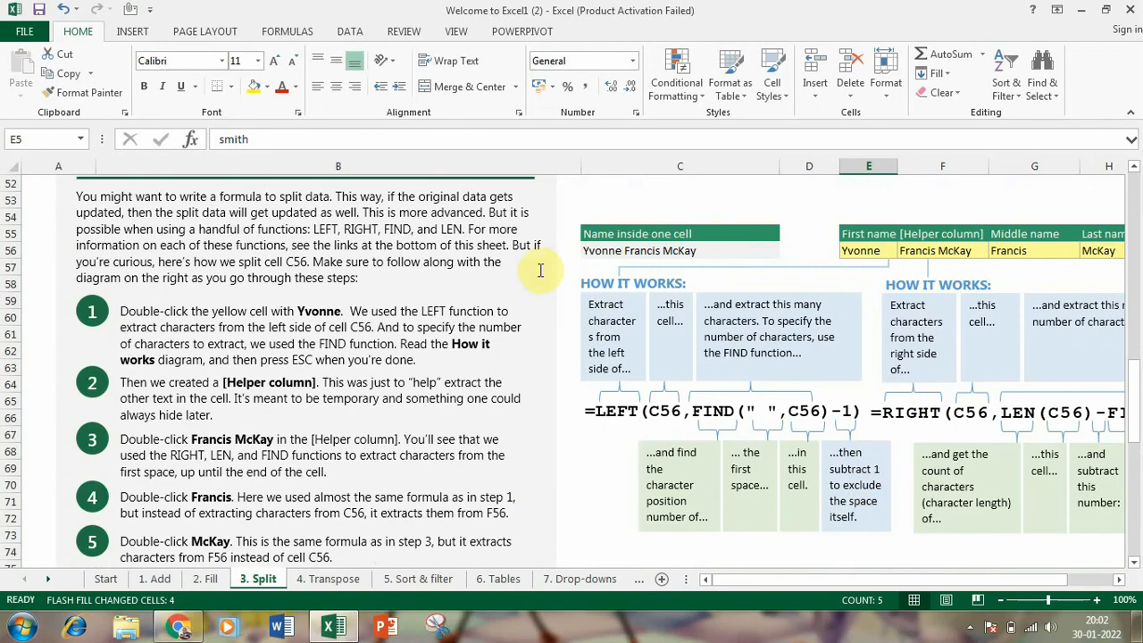
scroll(906, 400, down, 6)
scroll(898, 392, up, 6)
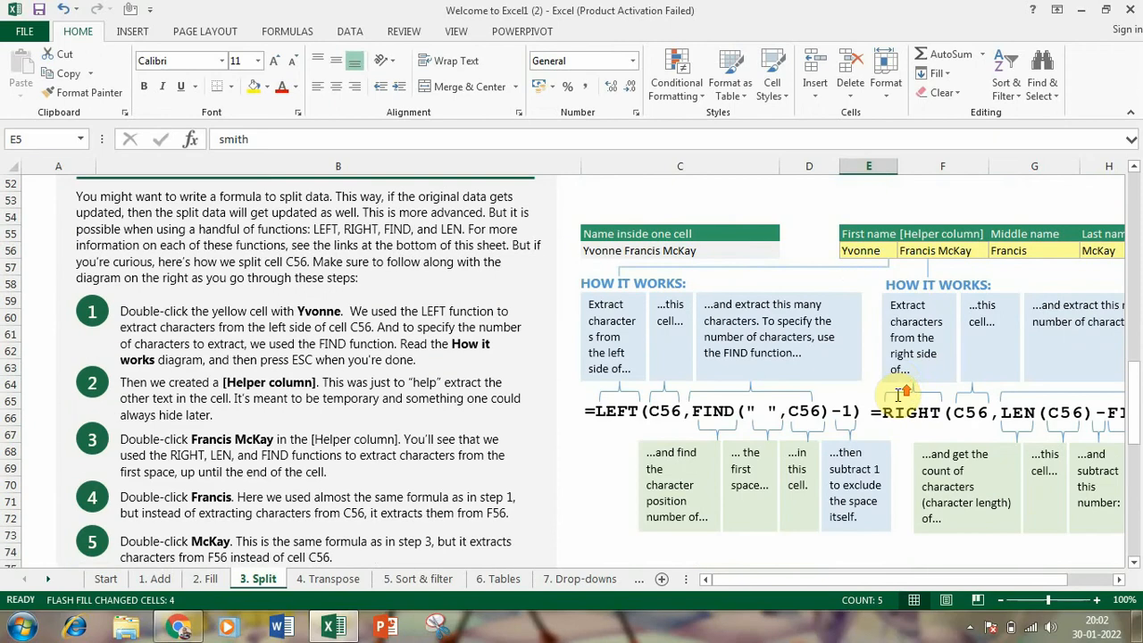
scroll(898, 393, up, 7)
scroll(896, 394, down, 12)
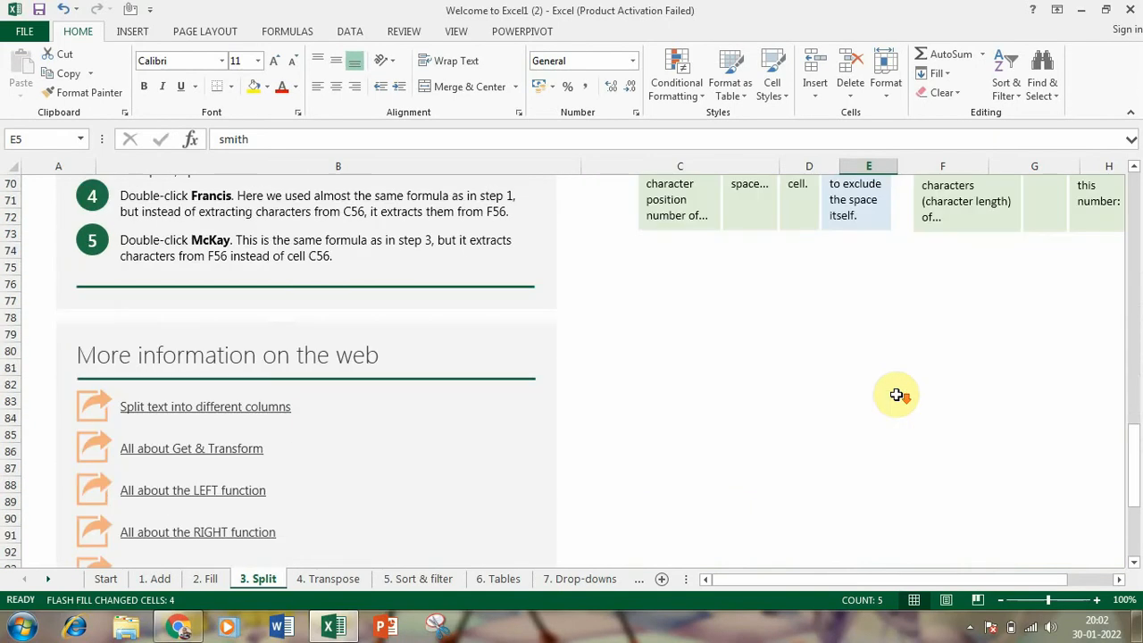
scroll(661, 479, up, 6)
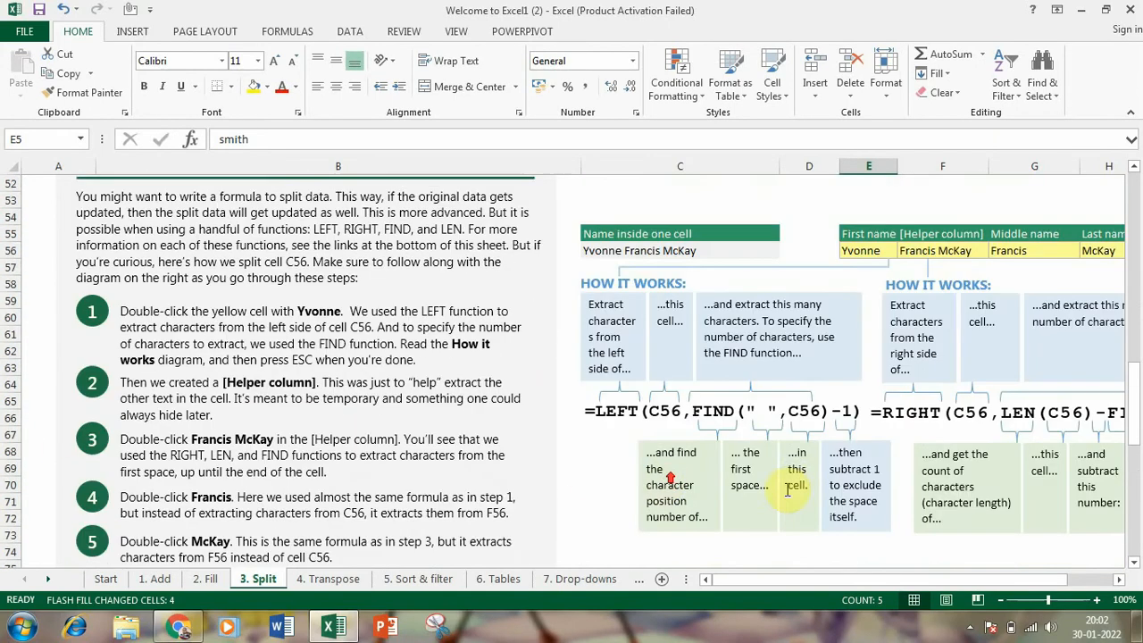
scroll(787, 490, up, 14)
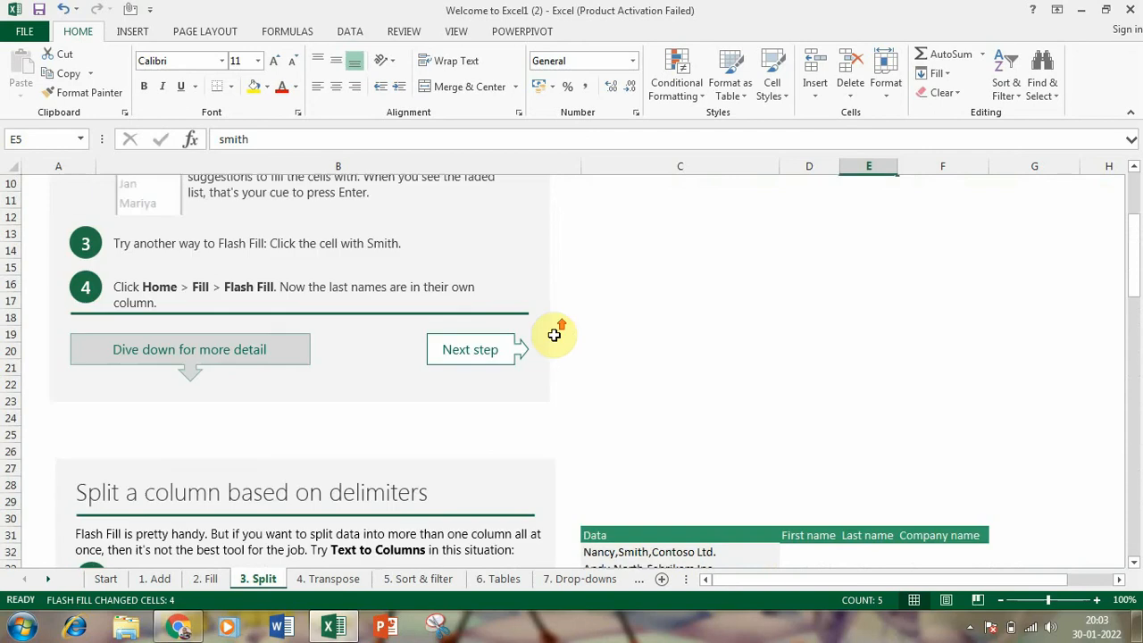
scroll(553, 335, up, 2)
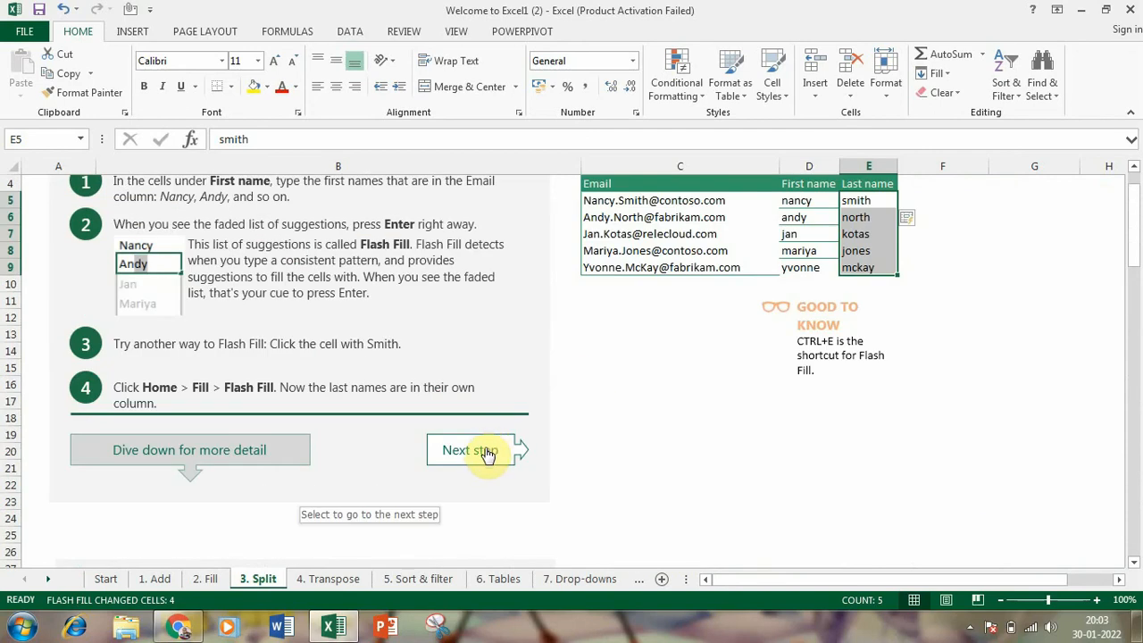
- Go on to the Transpose lesson and select its item table C5:H6, followed by the yellow destination cell C9
click(487, 453)
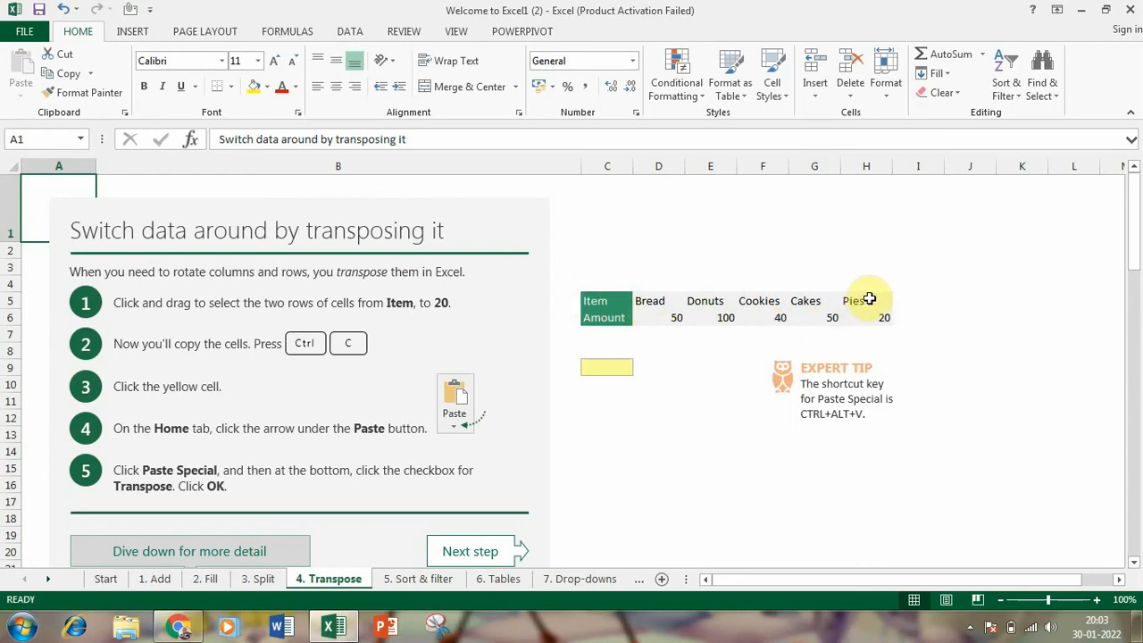
drag(595, 304, 773, 316)
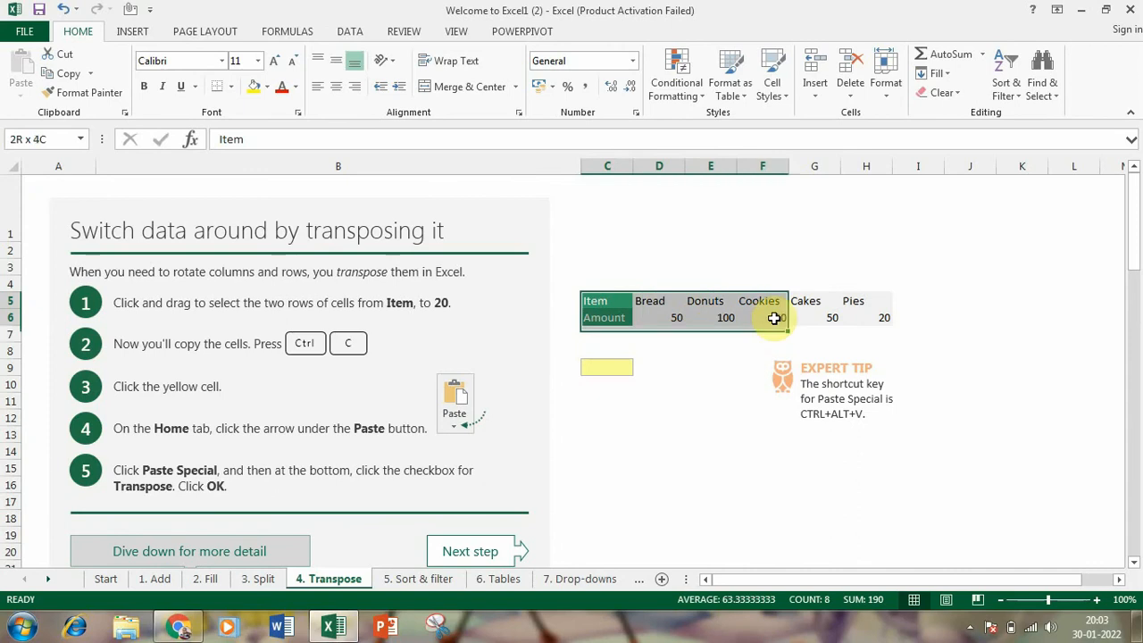
click(692, 354)
drag(590, 301, 870, 326)
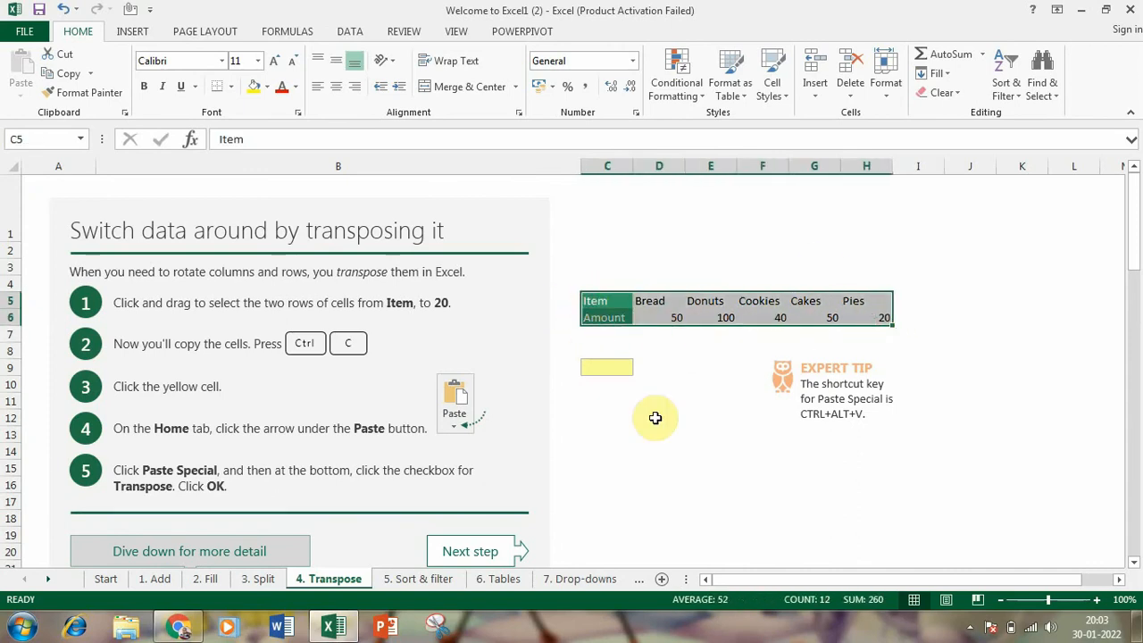
click(674, 386)
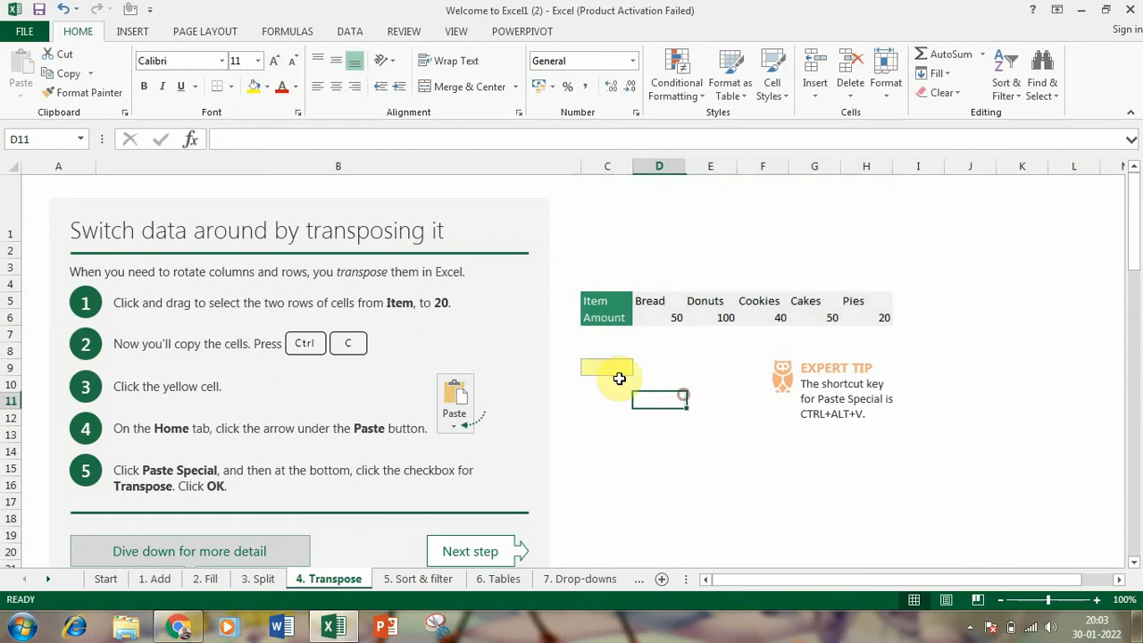
click(600, 363)
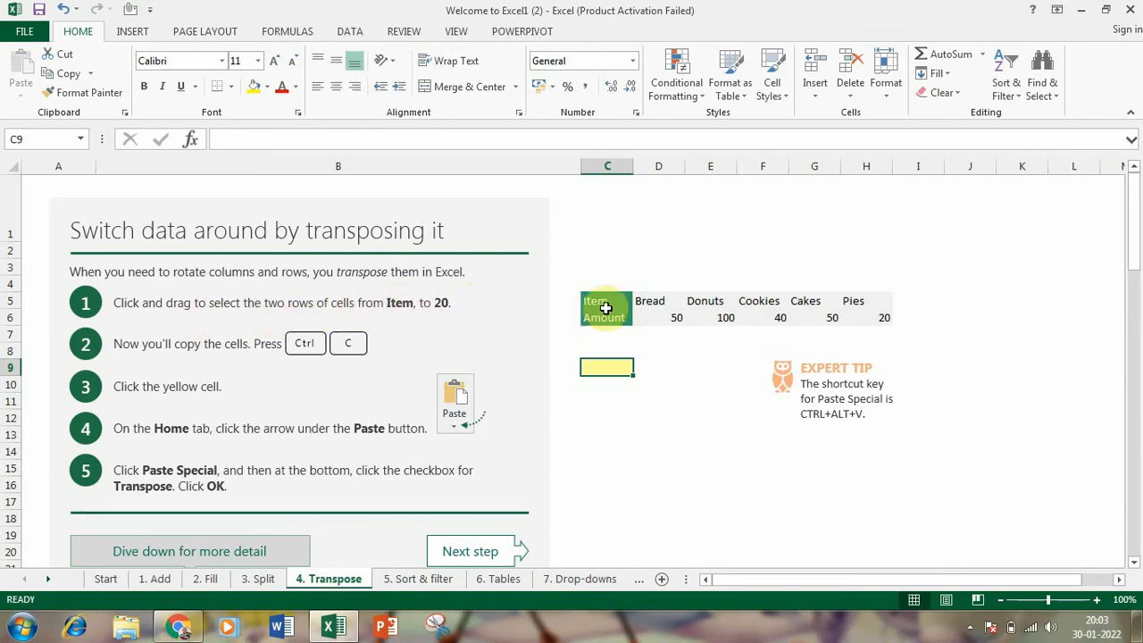
- Copy the Item and Amount table in C5:H6 and paste it transposed at the yellow cell C9
drag(607, 302, 849, 309)
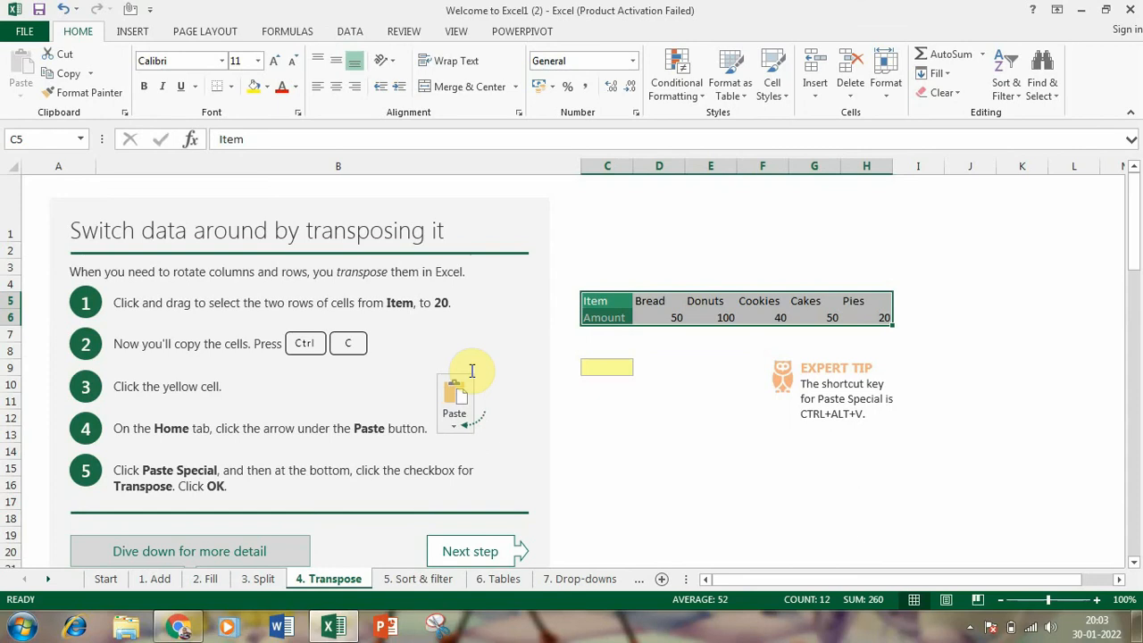
key(ctrl+c)
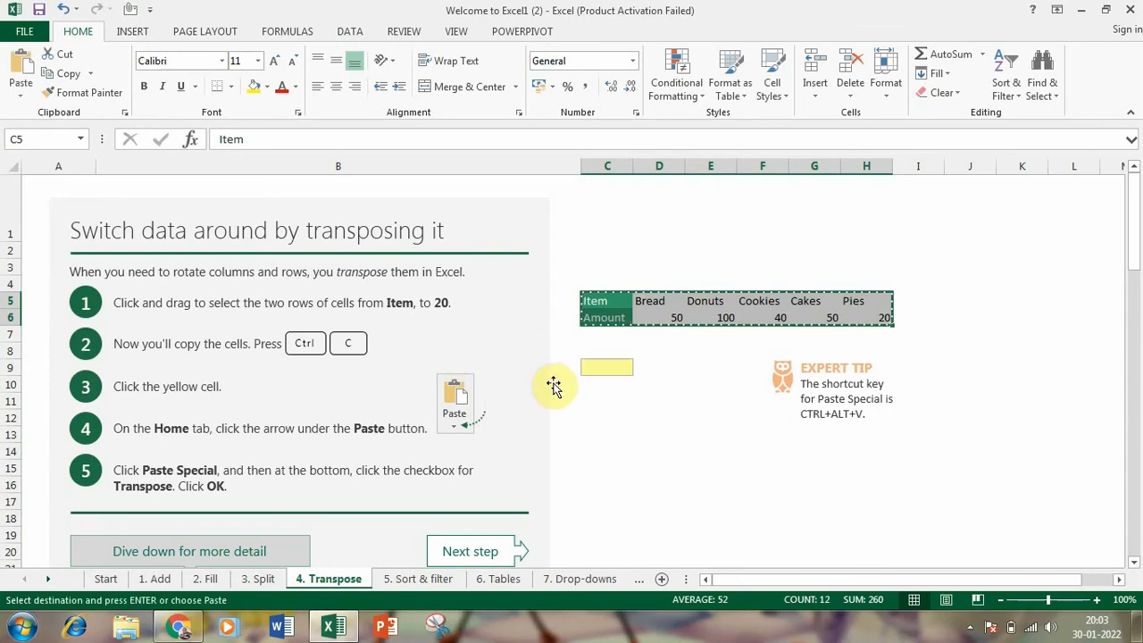
click(624, 366)
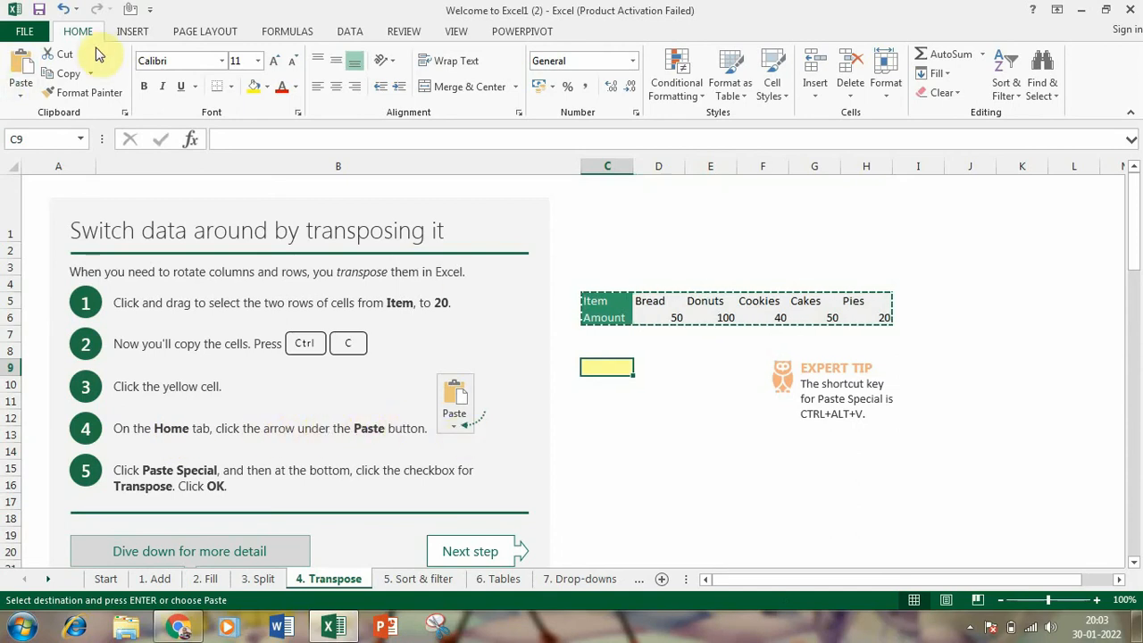
click(20, 99)
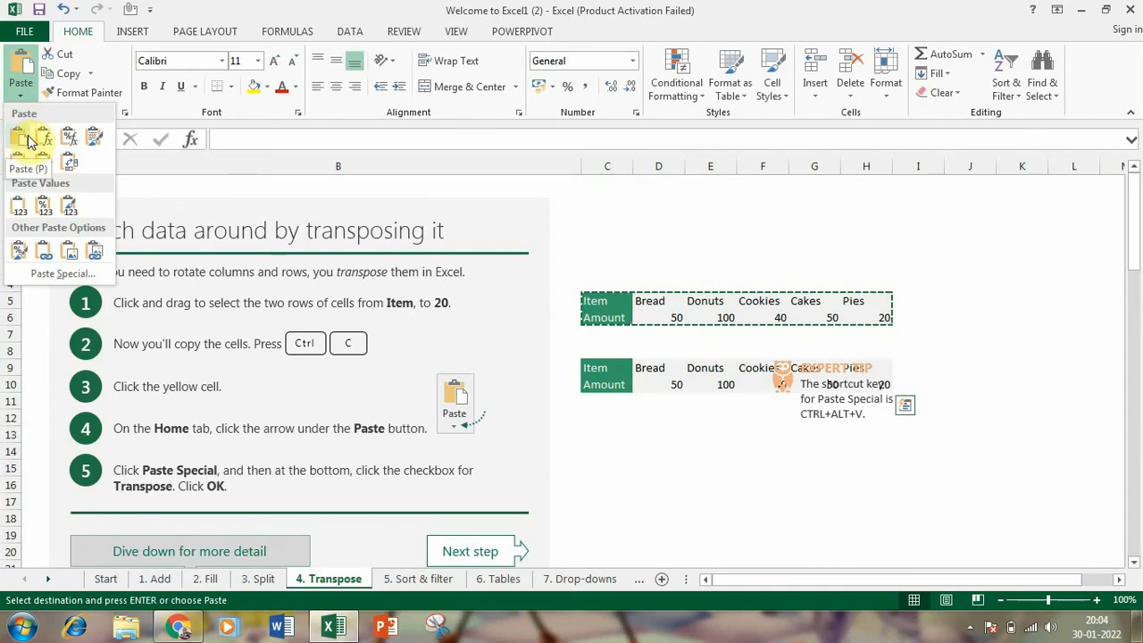
click(70, 162)
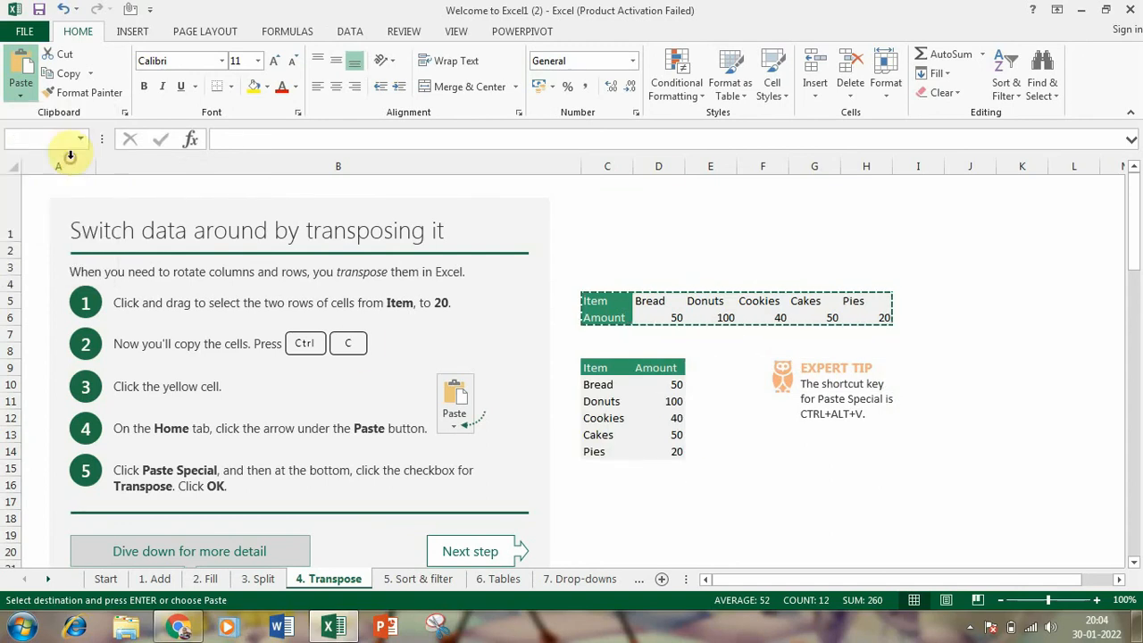
click(607, 501)
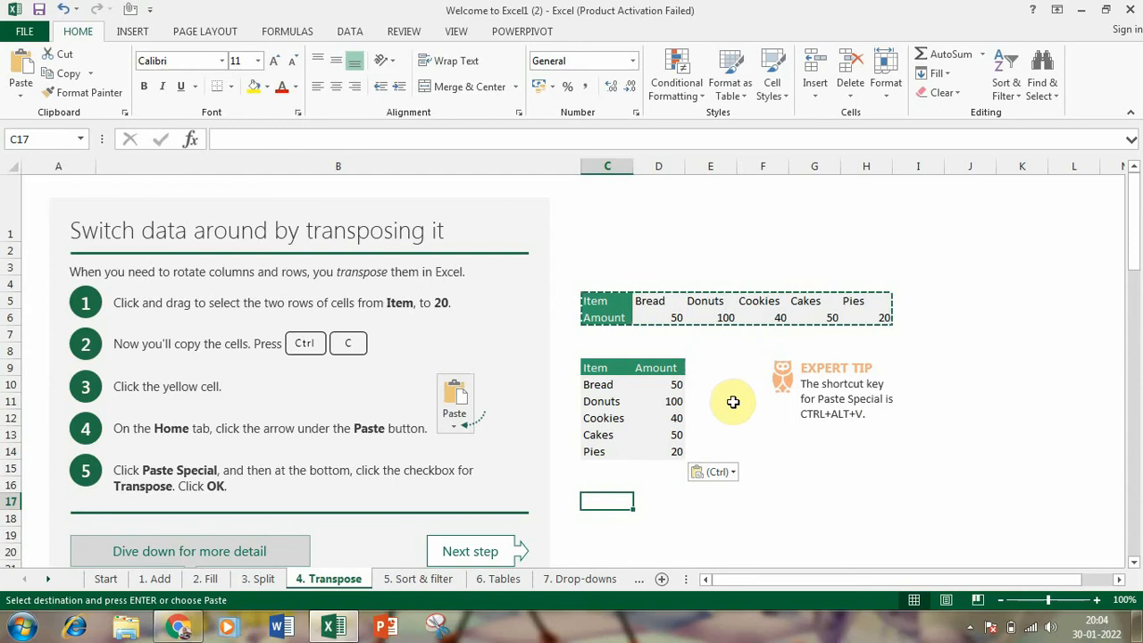
scroll(734, 402, down, 4)
scroll(734, 402, down, 6)
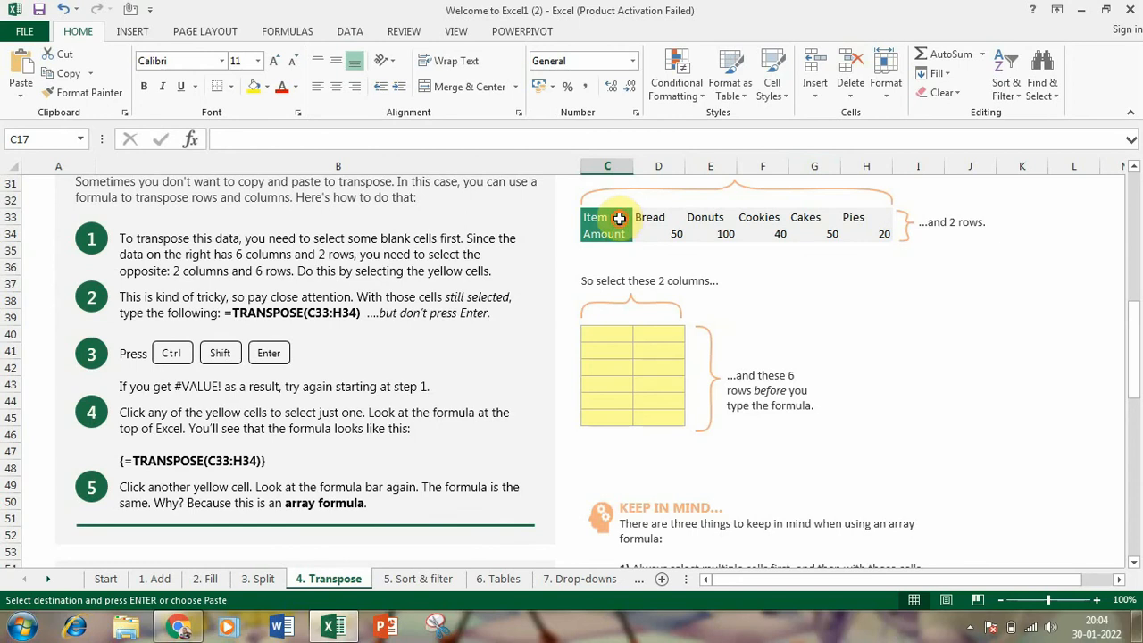
drag(619, 218, 861, 237)
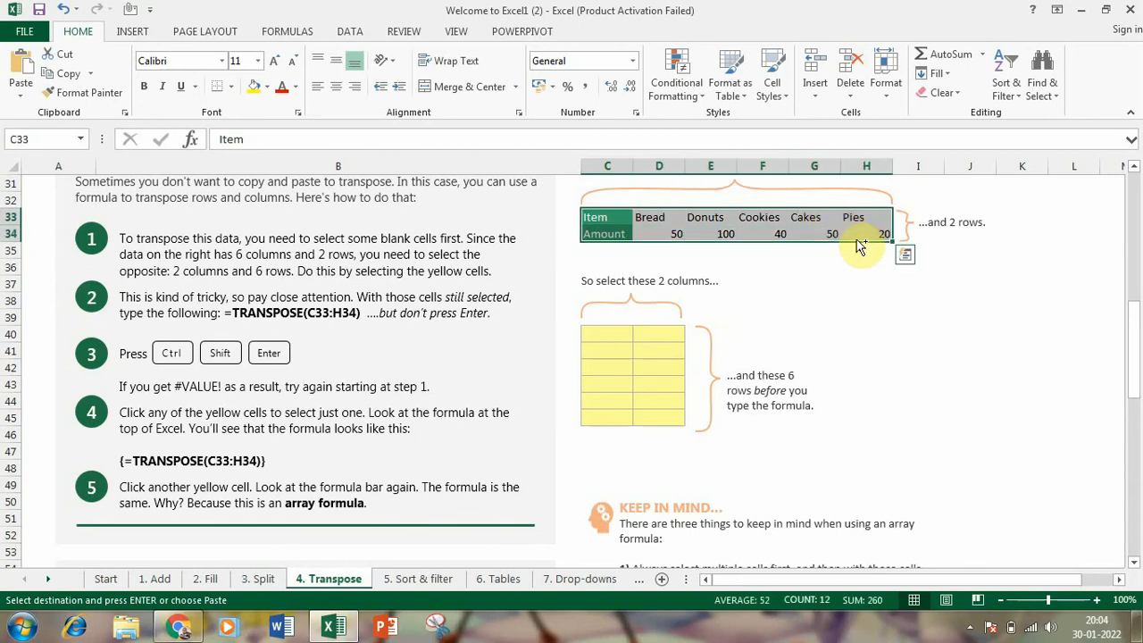
key(ctrl+alt+v)
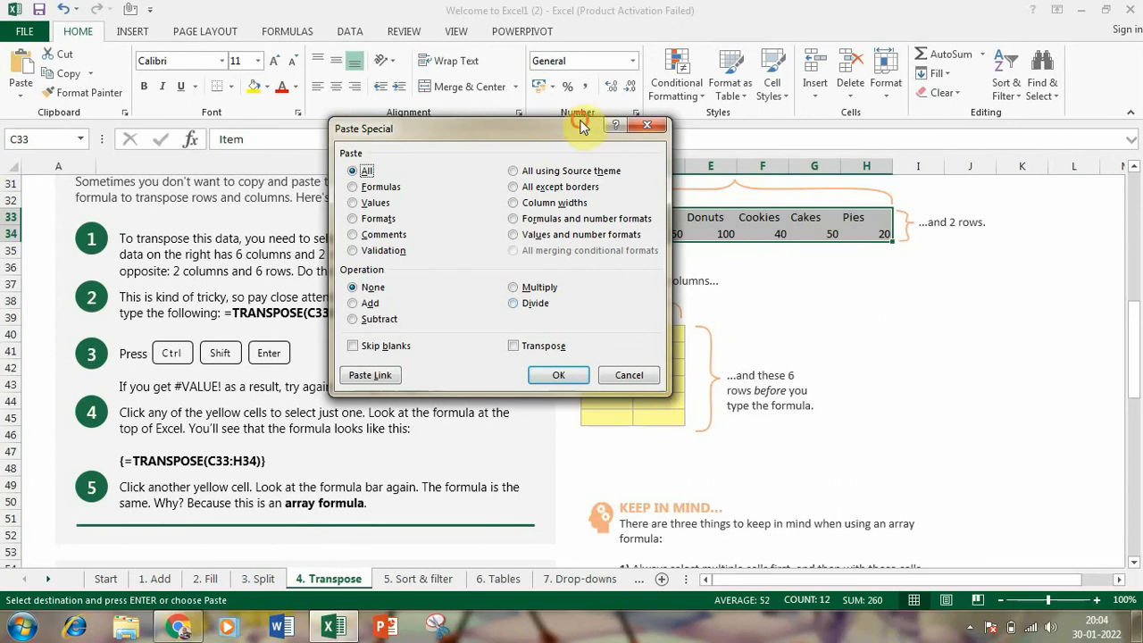
drag(596, 135, 390, 190)
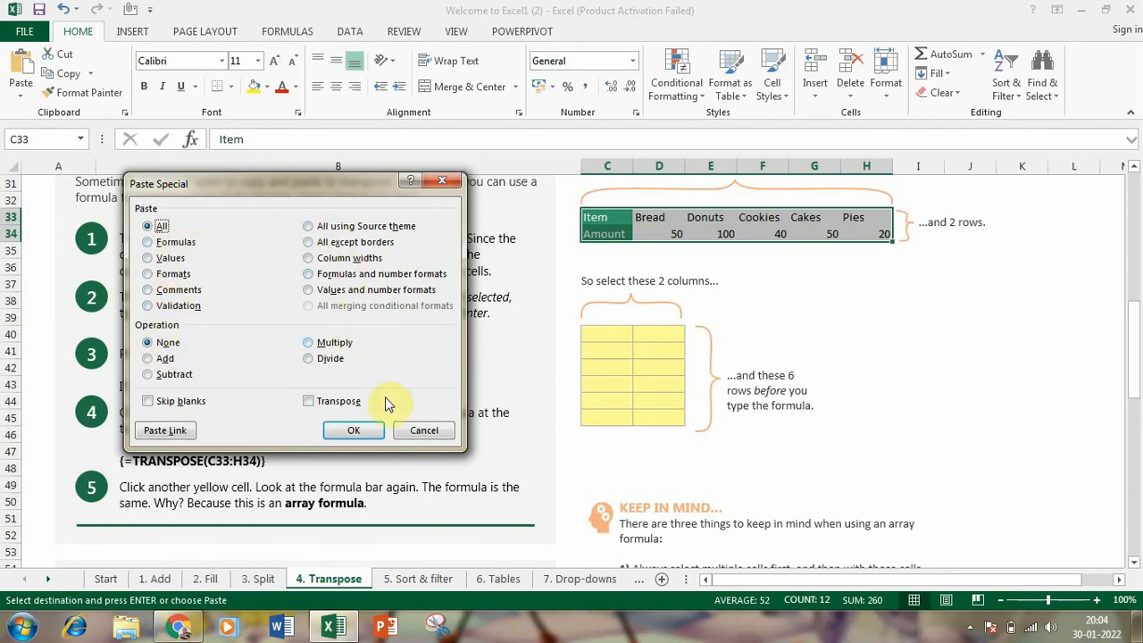
click(423, 431)
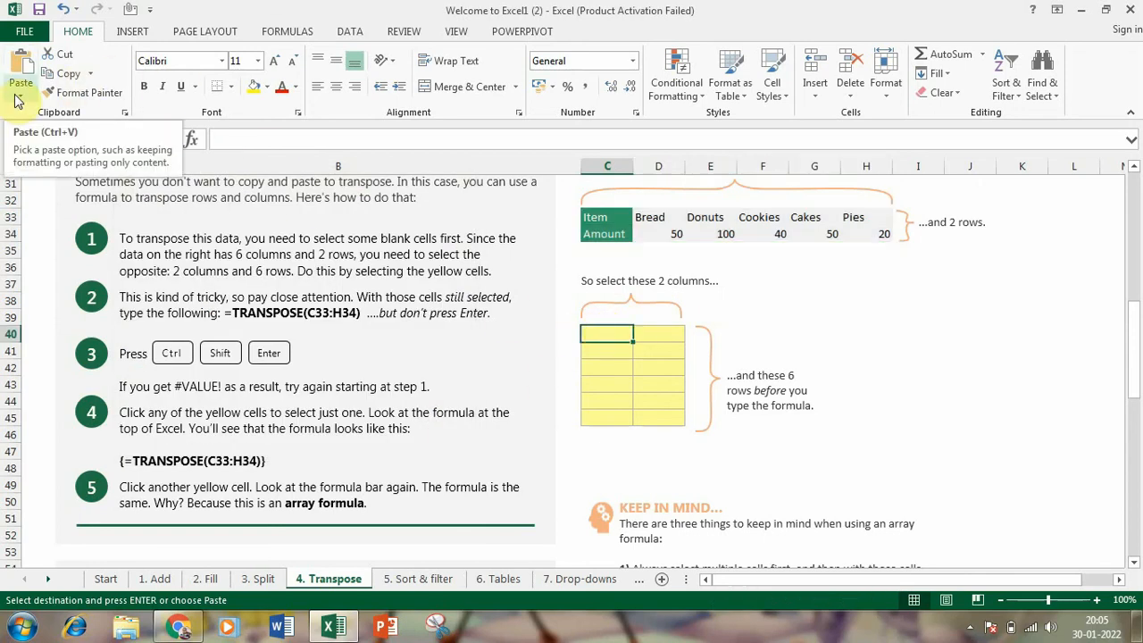
- Copy the Item and Amount table in C33:H34 and paste it transposed at the first yellow cell, C40
drag(605, 218, 864, 242)
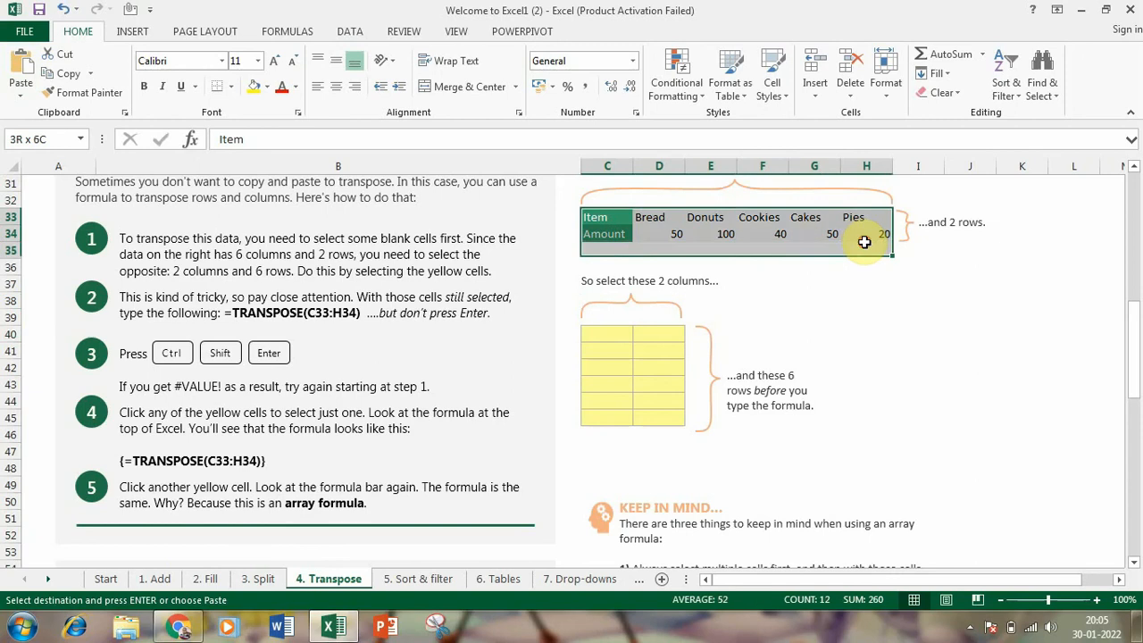
click(855, 297)
drag(606, 219, 886, 243)
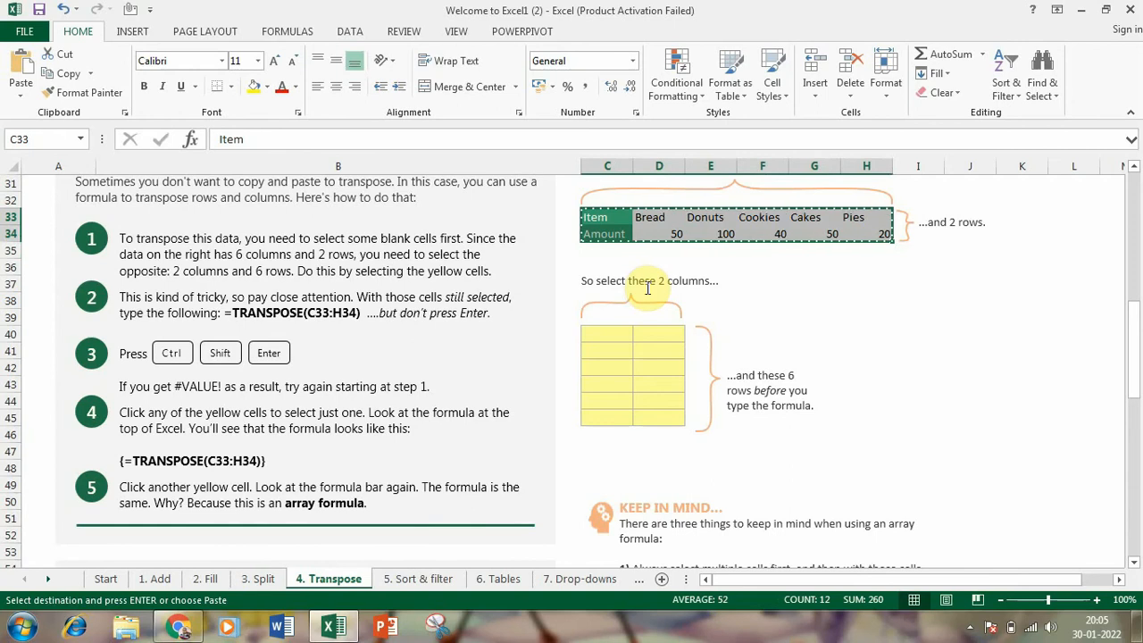
click(606, 333)
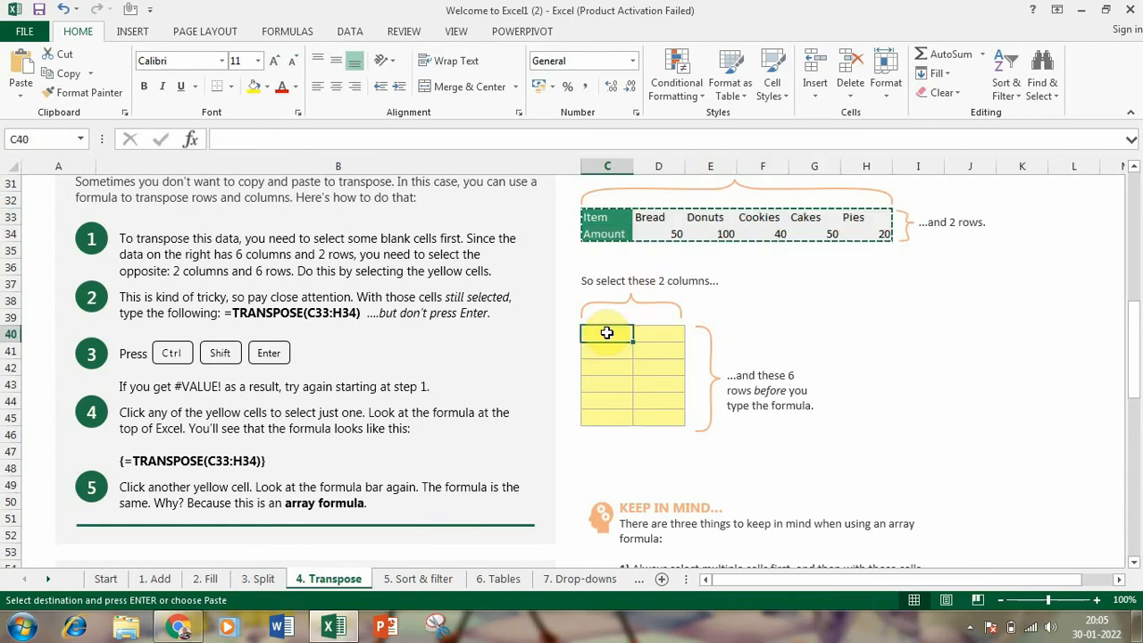
key(ctrl+alt+v)
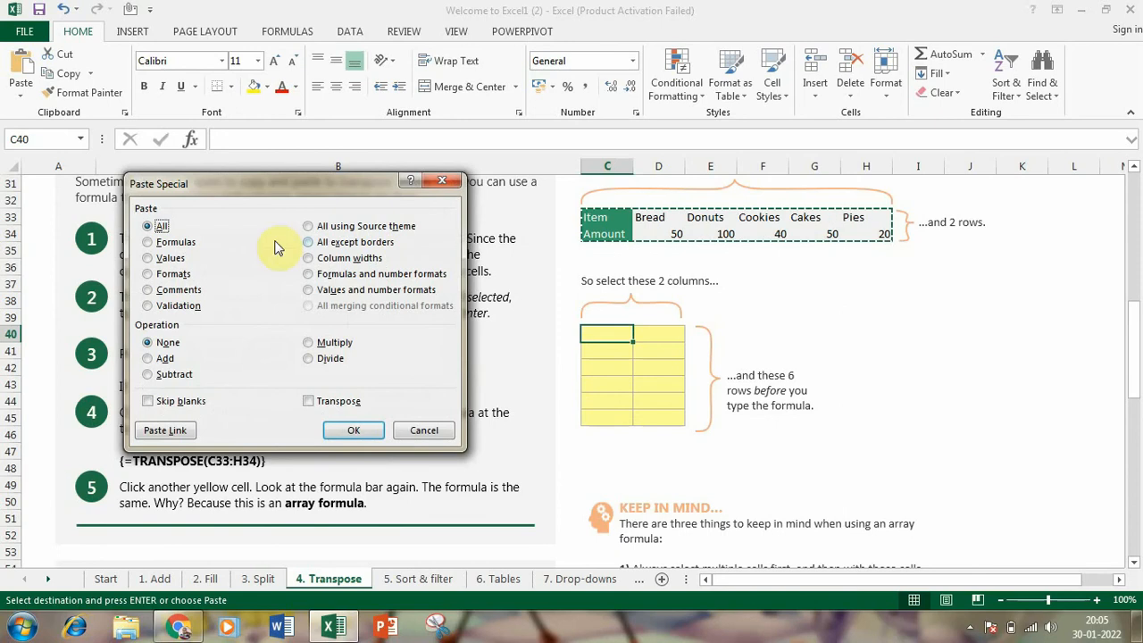
click(425, 432)
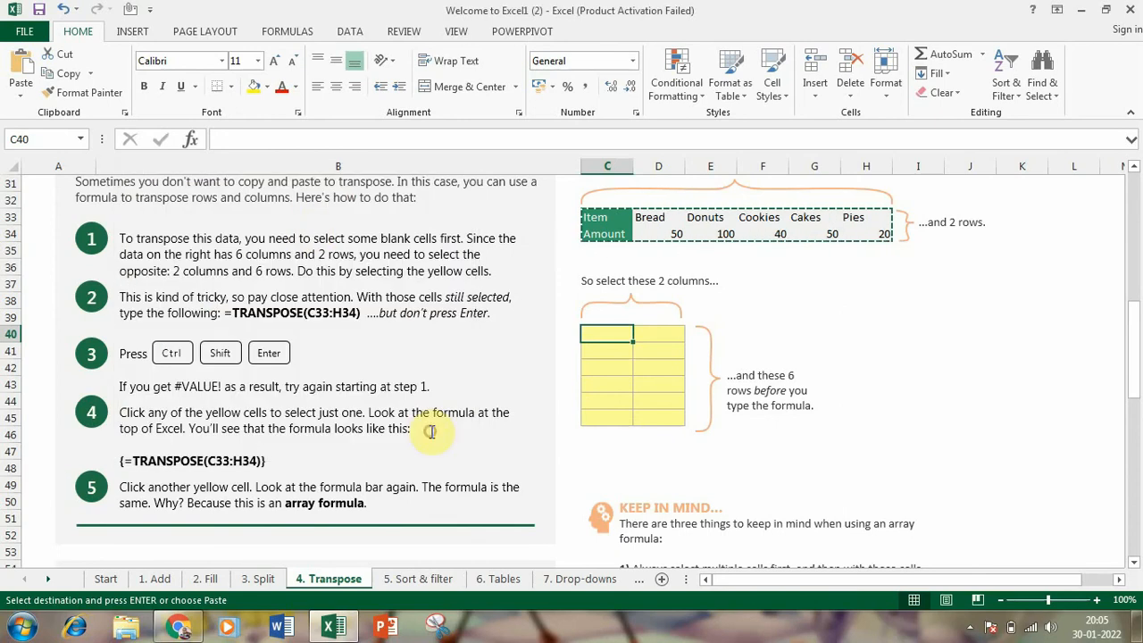
click(21, 89)
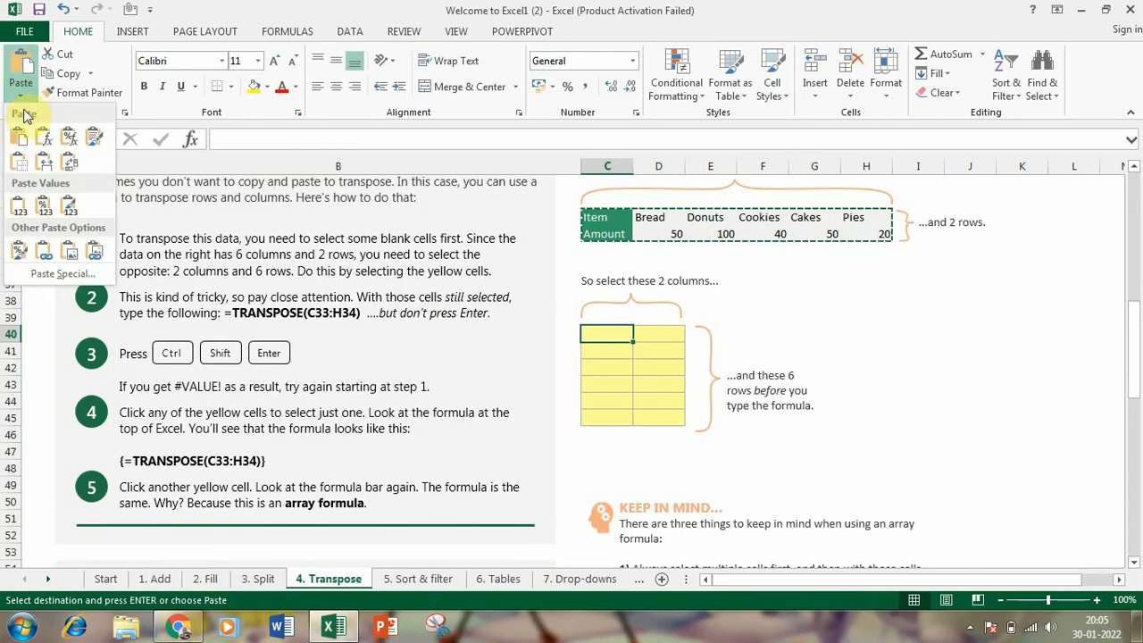
click(70, 162)
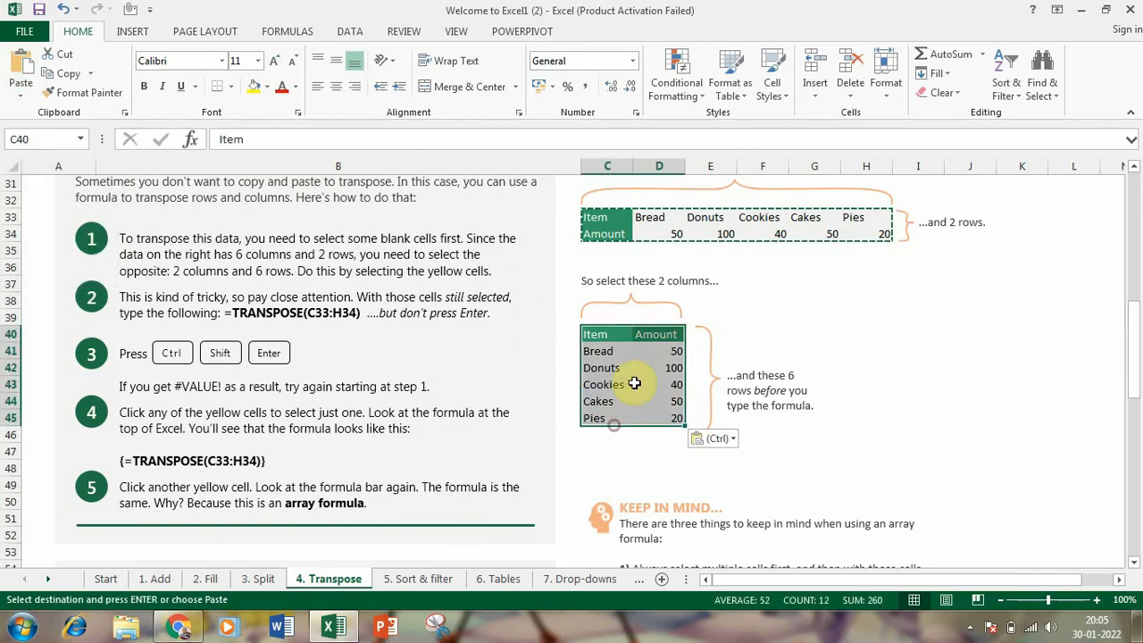
click(763, 346)
- Look through the rest of the Transpose lesson, covering array formulas and the points to keep in mind, and return to its beginning
scroll(763, 345, down, 5)
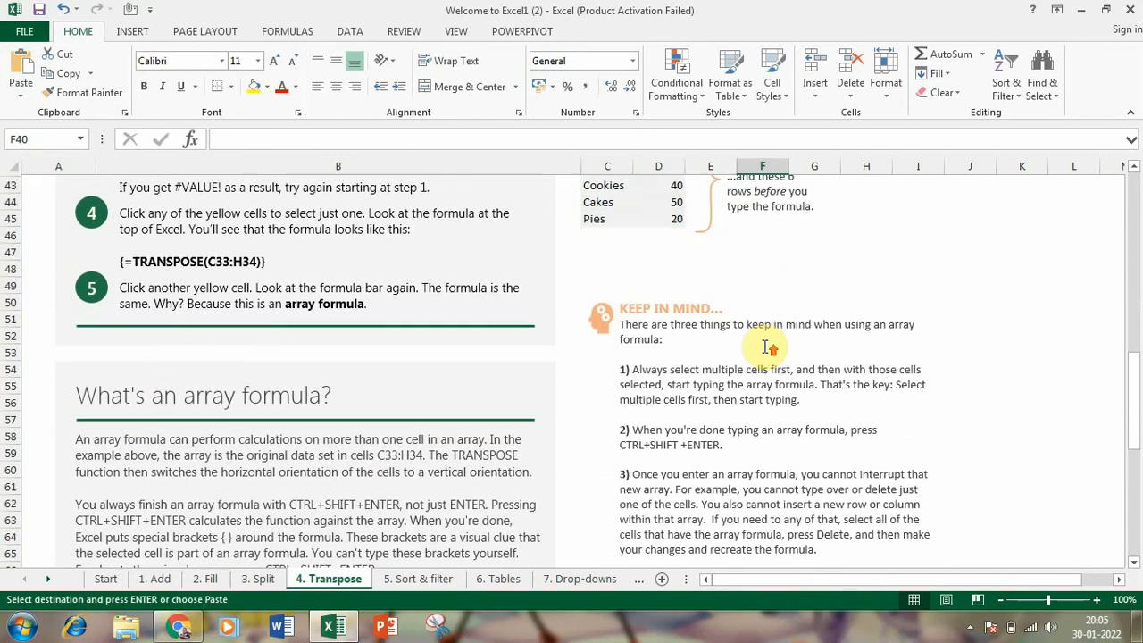
scroll(765, 304, up, 5)
scroll(831, 427, down, 14)
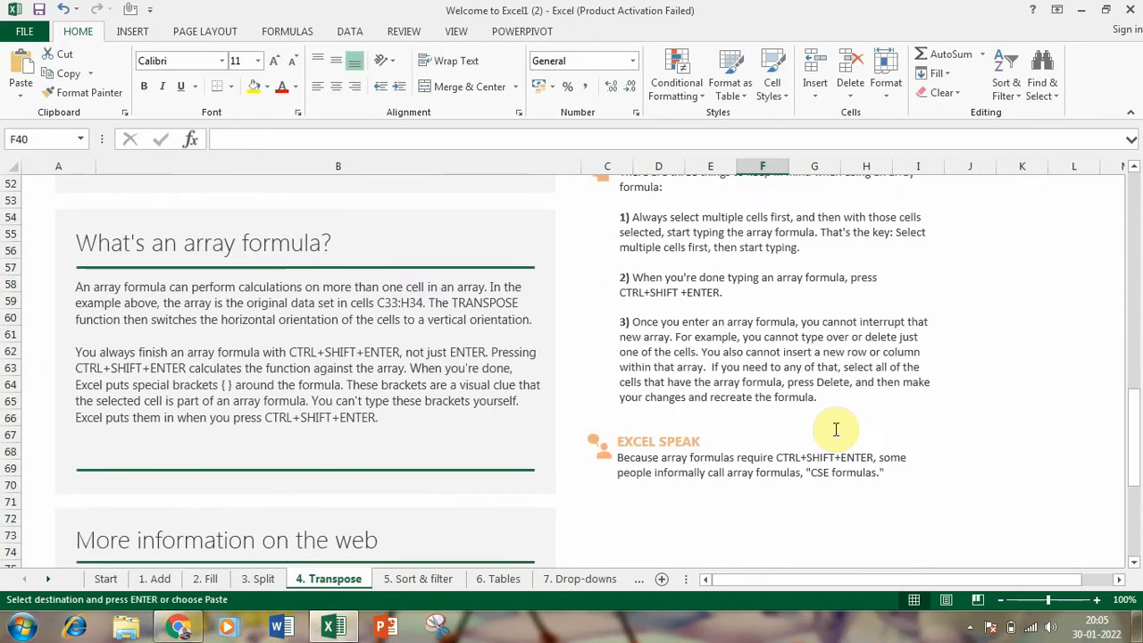
scroll(832, 427, up, 20)
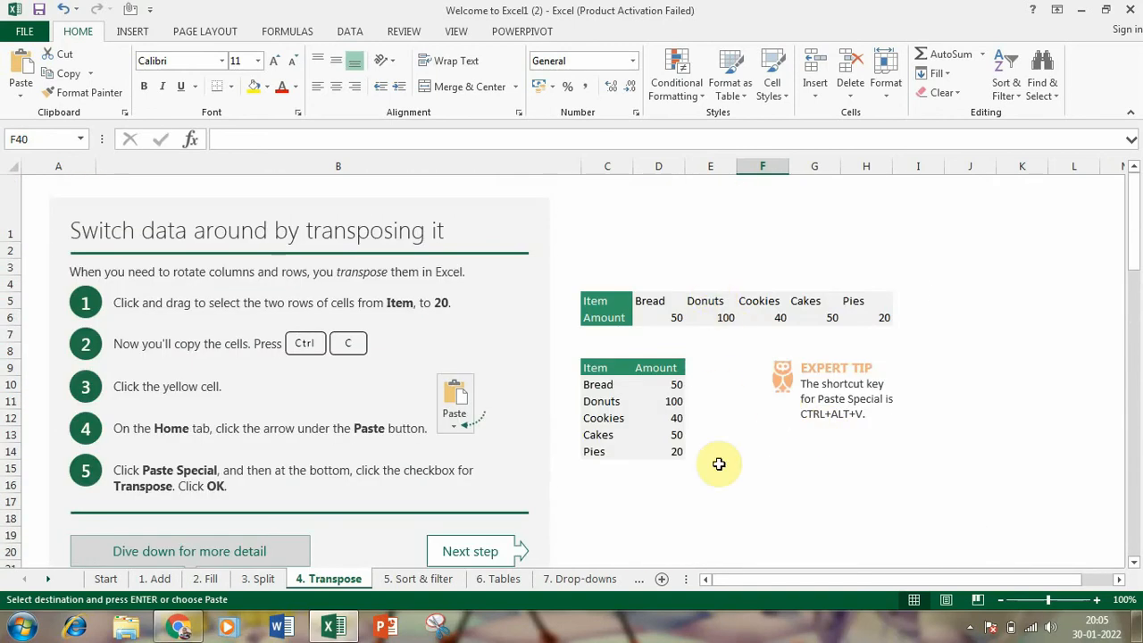
scroll(709, 349, down, 2)
scroll(714, 349, up, 2)
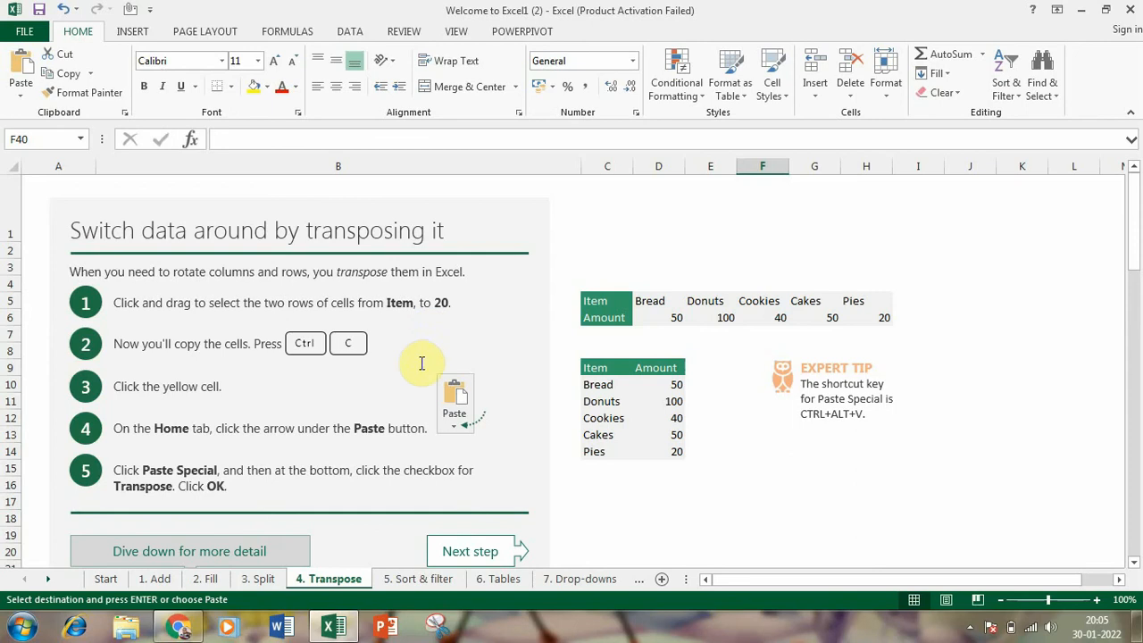
- Review the Start, Add, Fill and Split sheets of the tour once more and return to the Transpose lesson
click(264, 577)
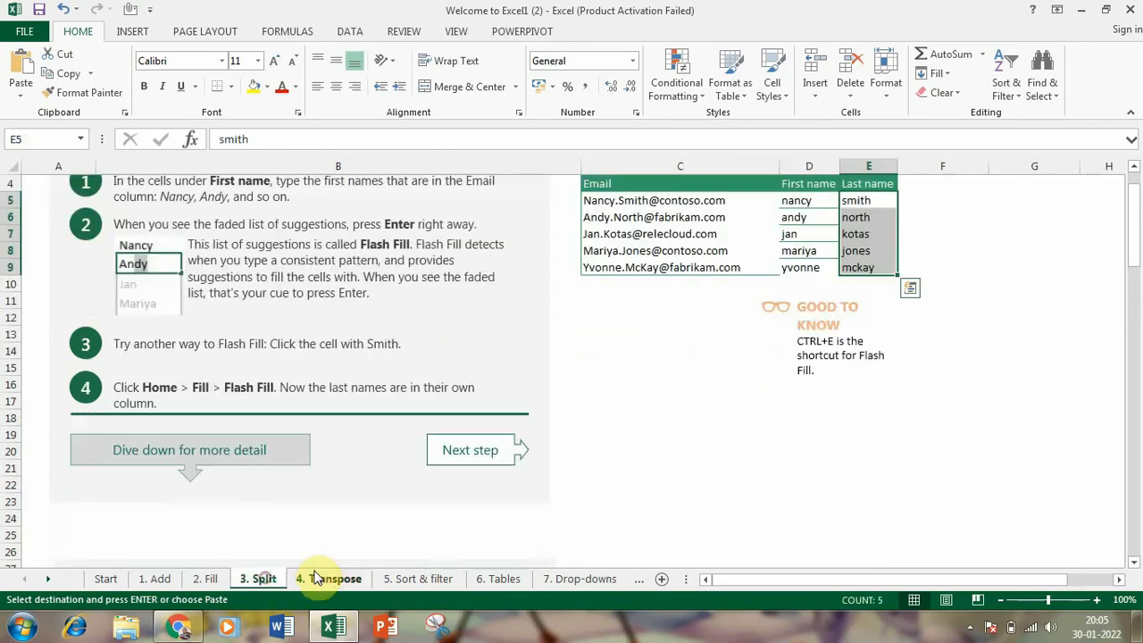
click(323, 576)
scroll(411, 304, down, 4)
scroll(416, 301, up, 4)
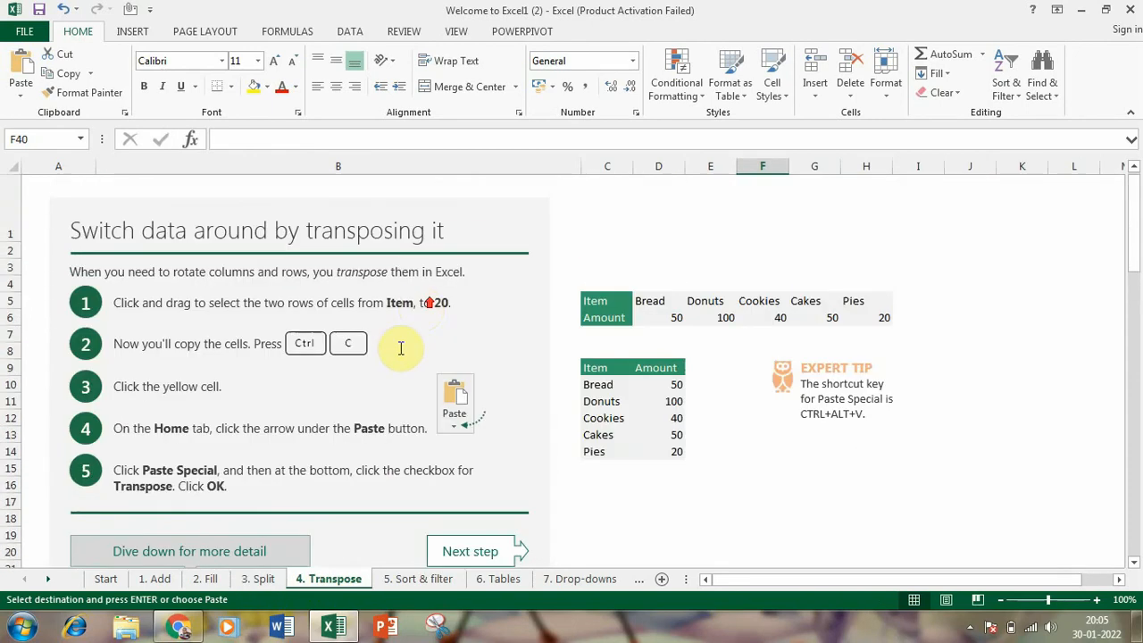
click(262, 579)
click(207, 579)
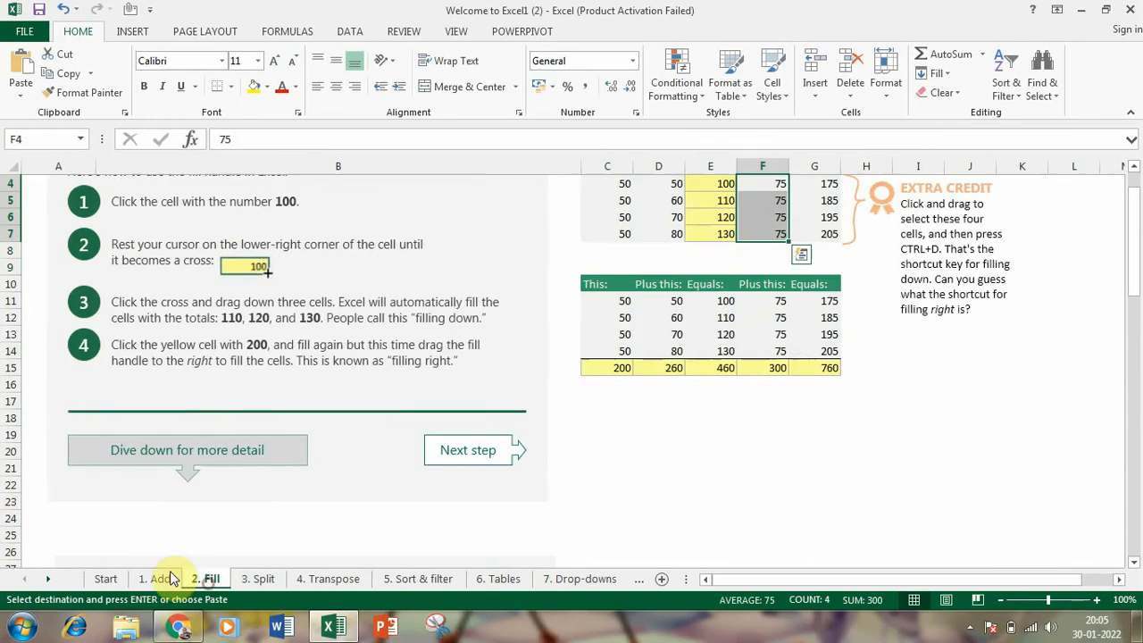
click(157, 578)
click(112, 578)
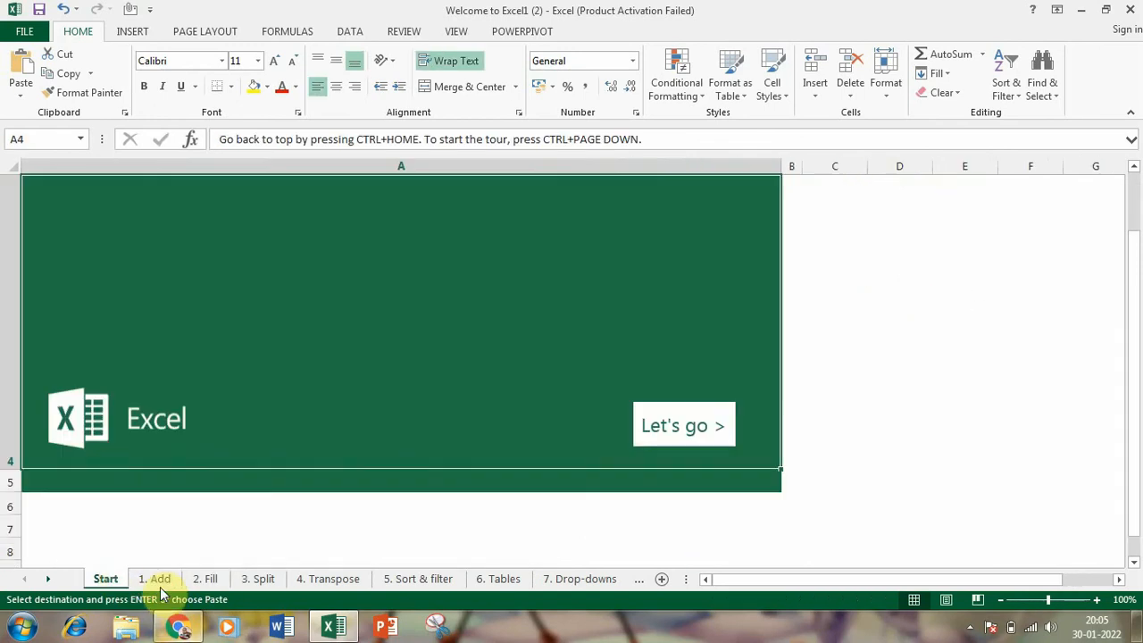
click(158, 579)
click(205, 579)
click(259, 578)
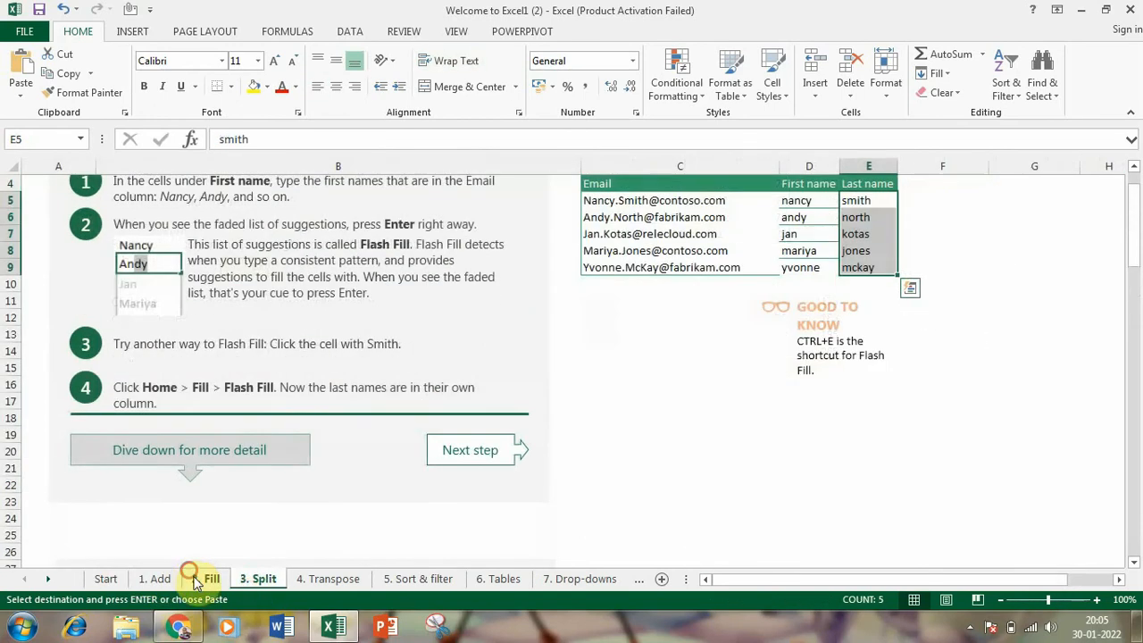
click(207, 579)
click(158, 579)
click(250, 579)
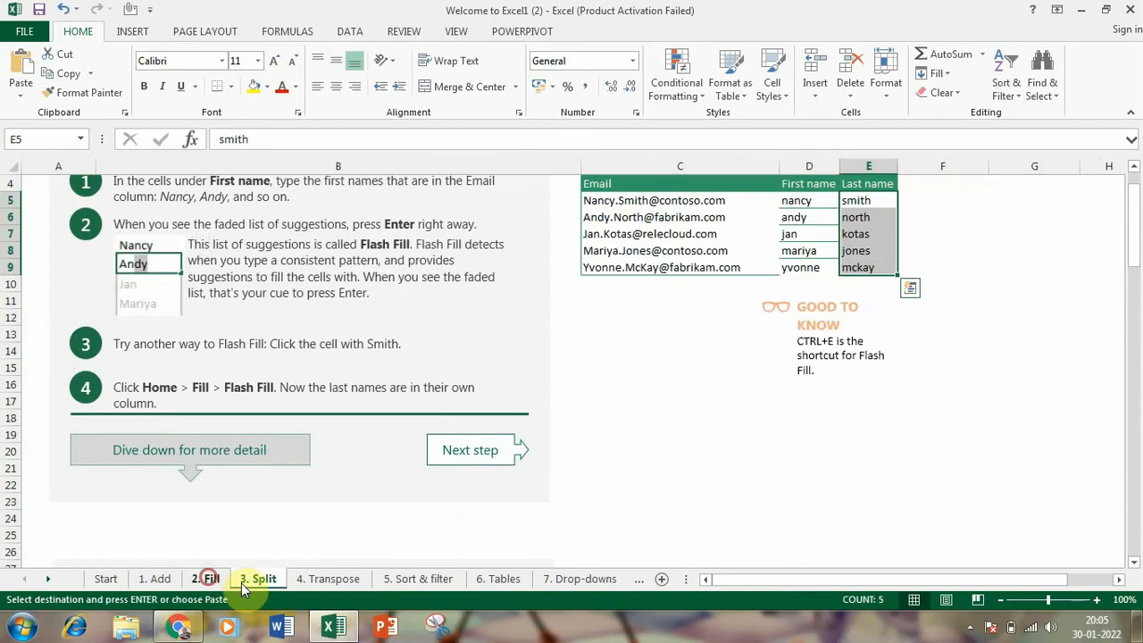
click(207, 579)
click(325, 581)
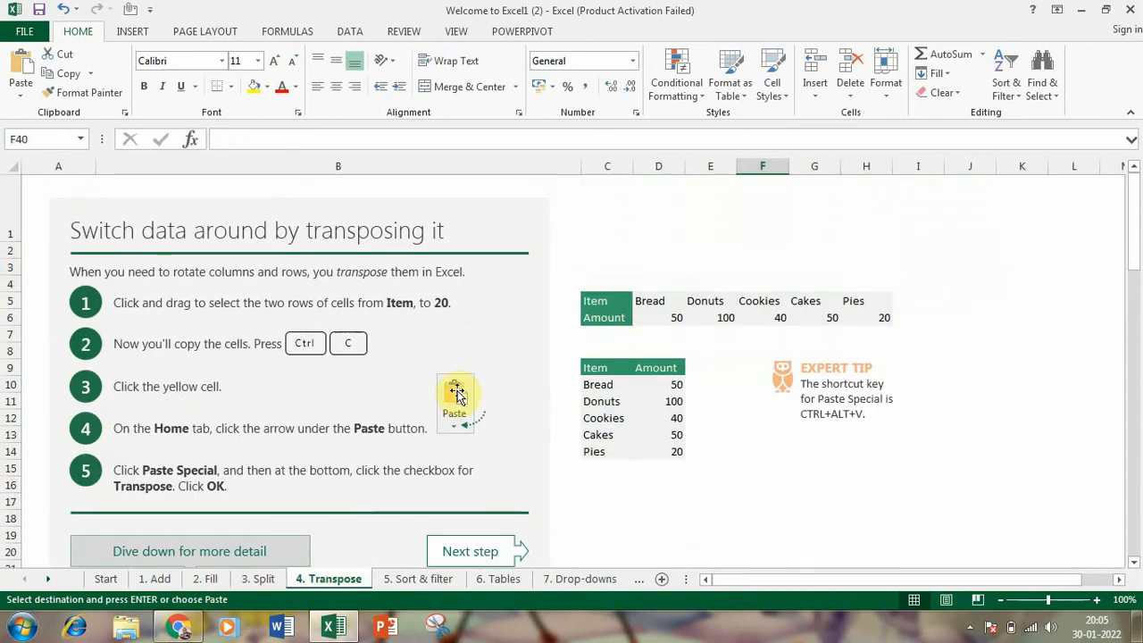